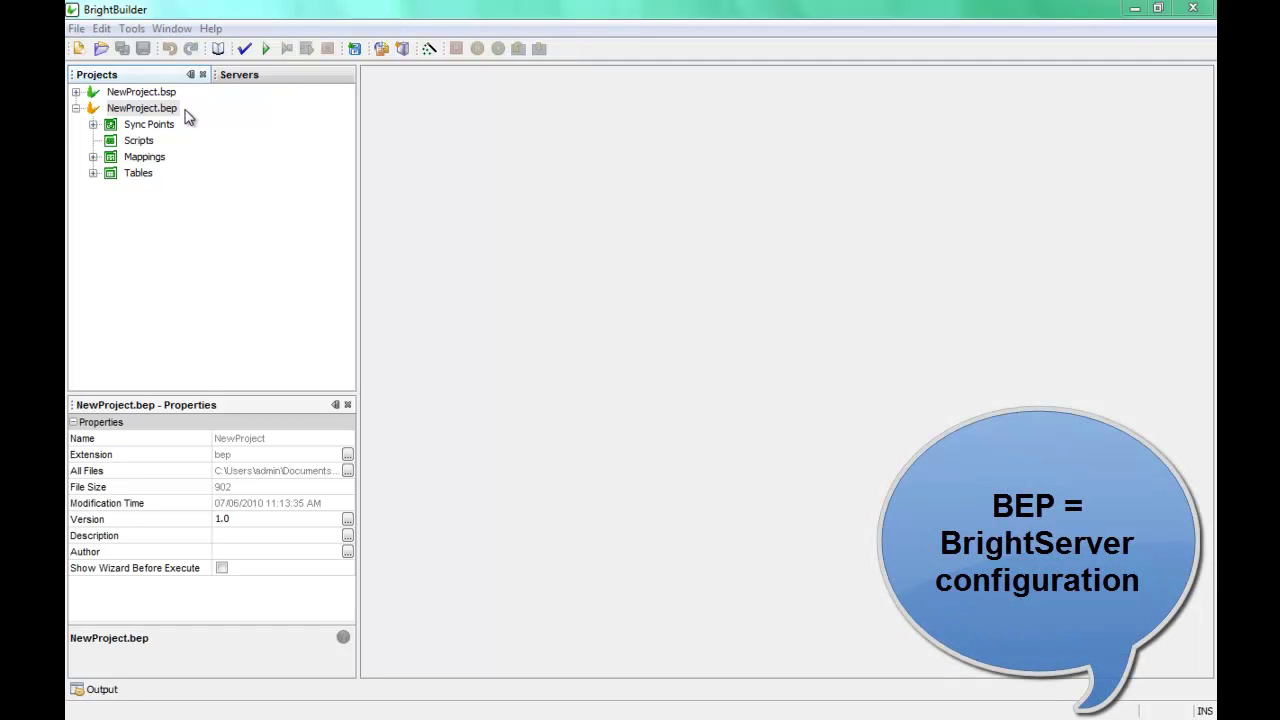
- Add a client table component and a database component below the existing File1-to-TABLE1 flow in SyncPoint1 of NewProject.bep
click(144, 109)
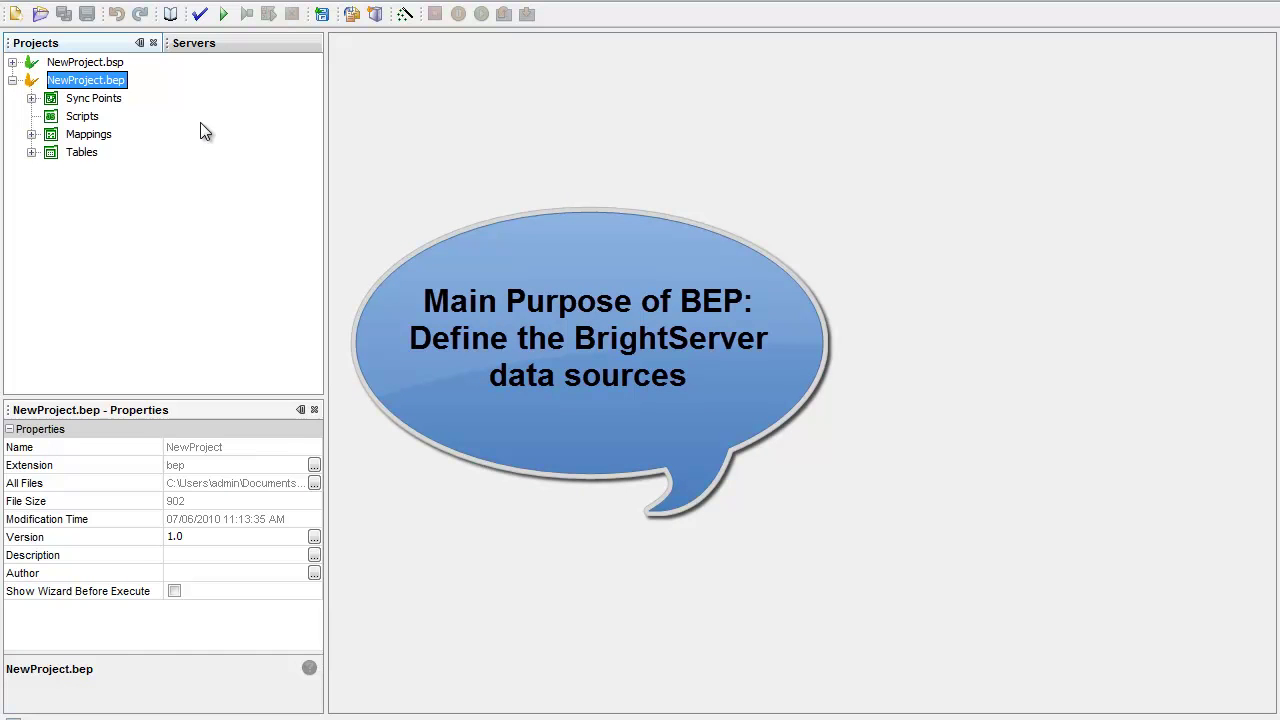
click(32, 98)
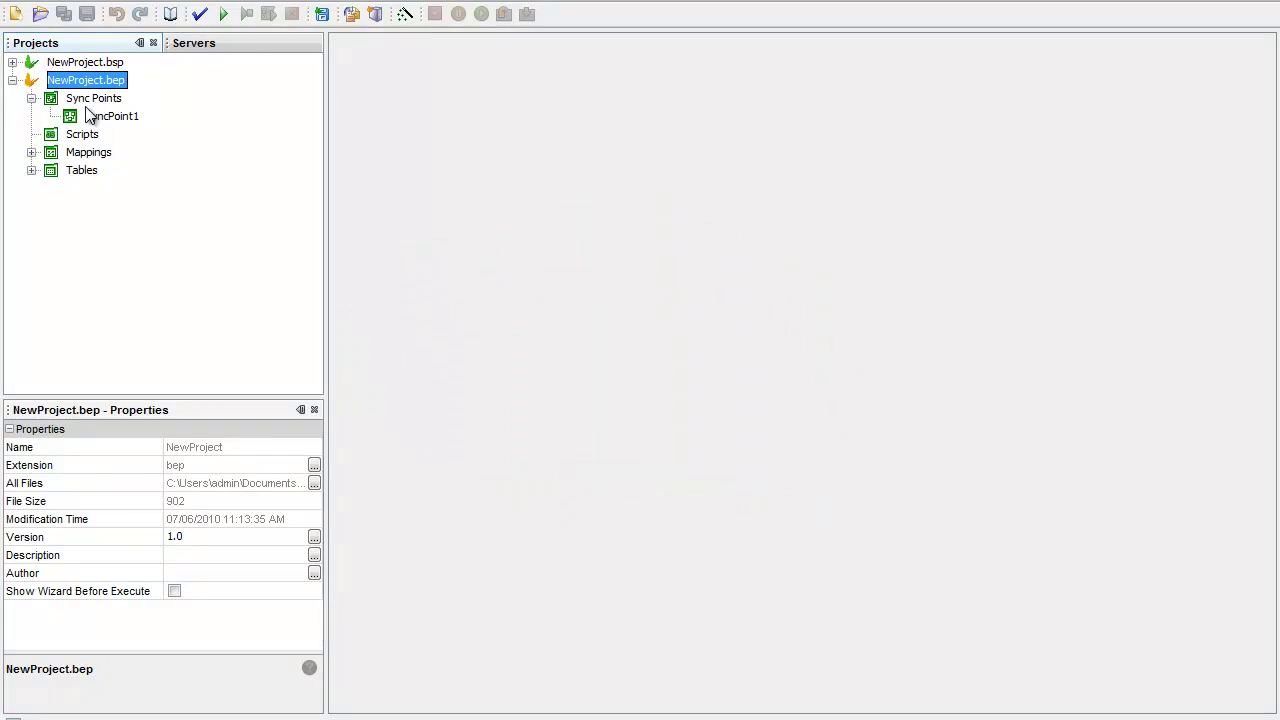
click(94, 115)
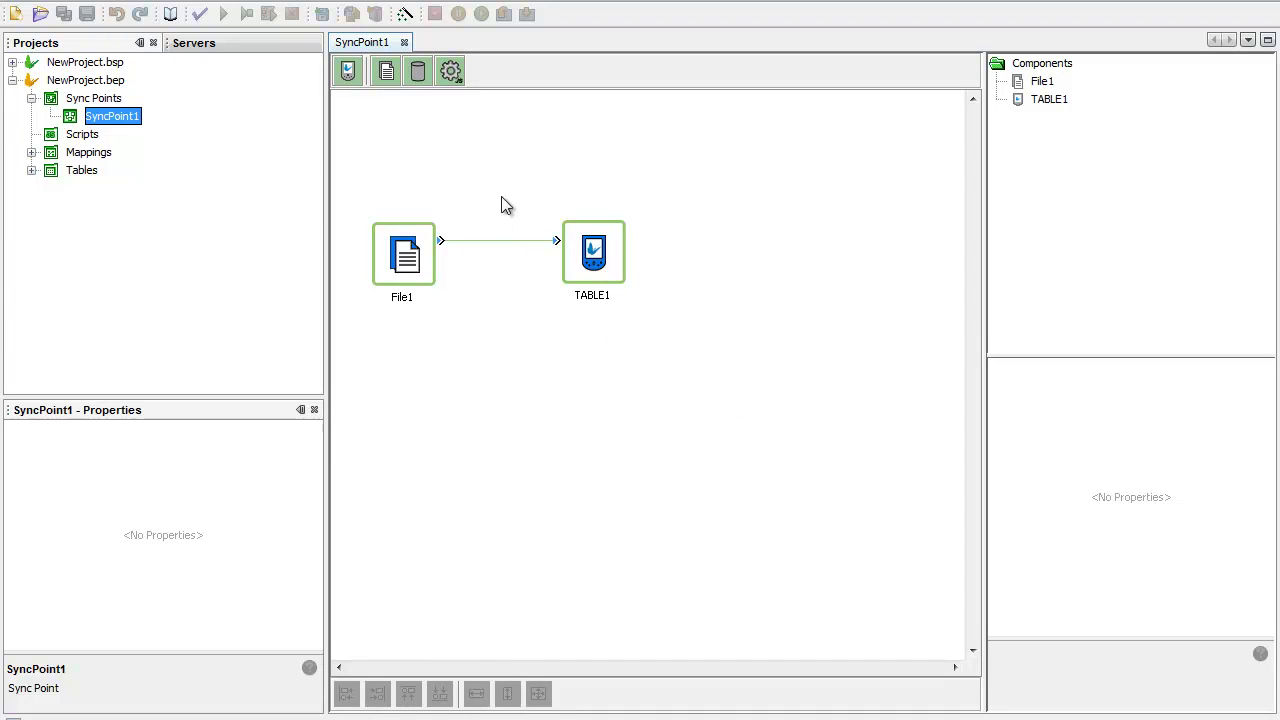
drag(348, 74, 612, 378)
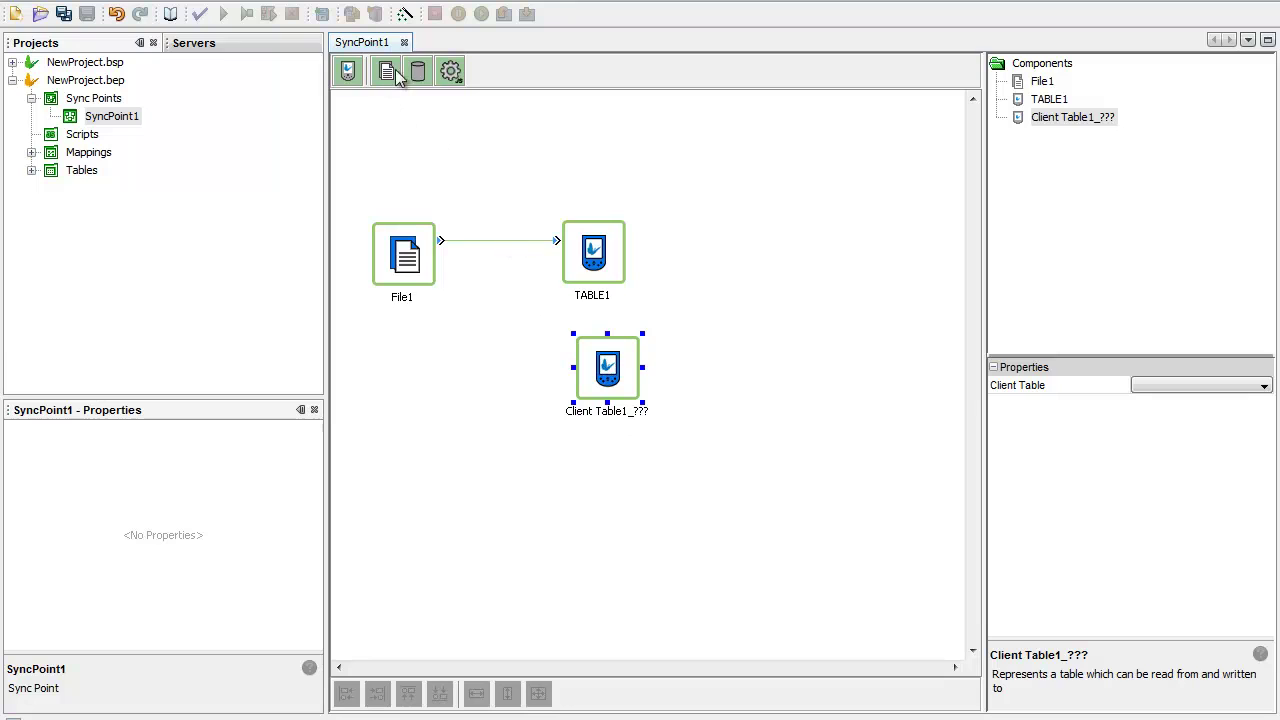
drag(786, 359, 805, 374)
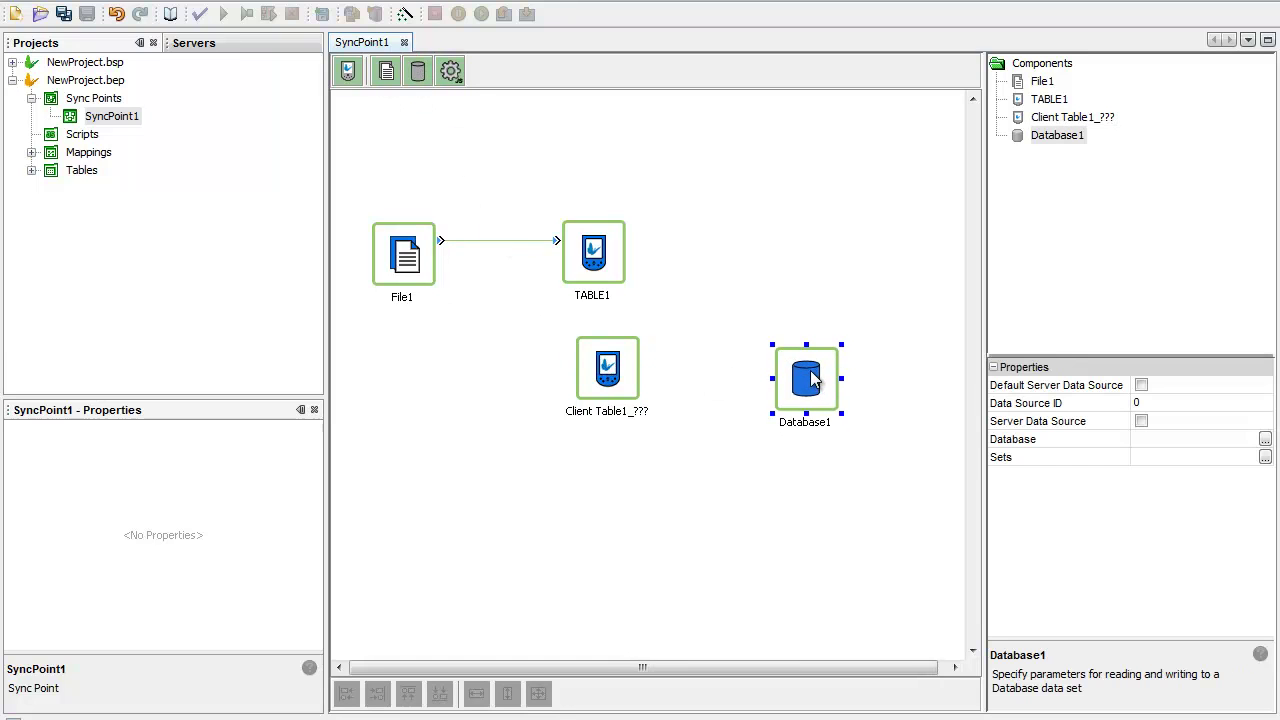
- Inspect the File1 and TABLE1 components and the direction of the data flow linking them
click(410, 262)
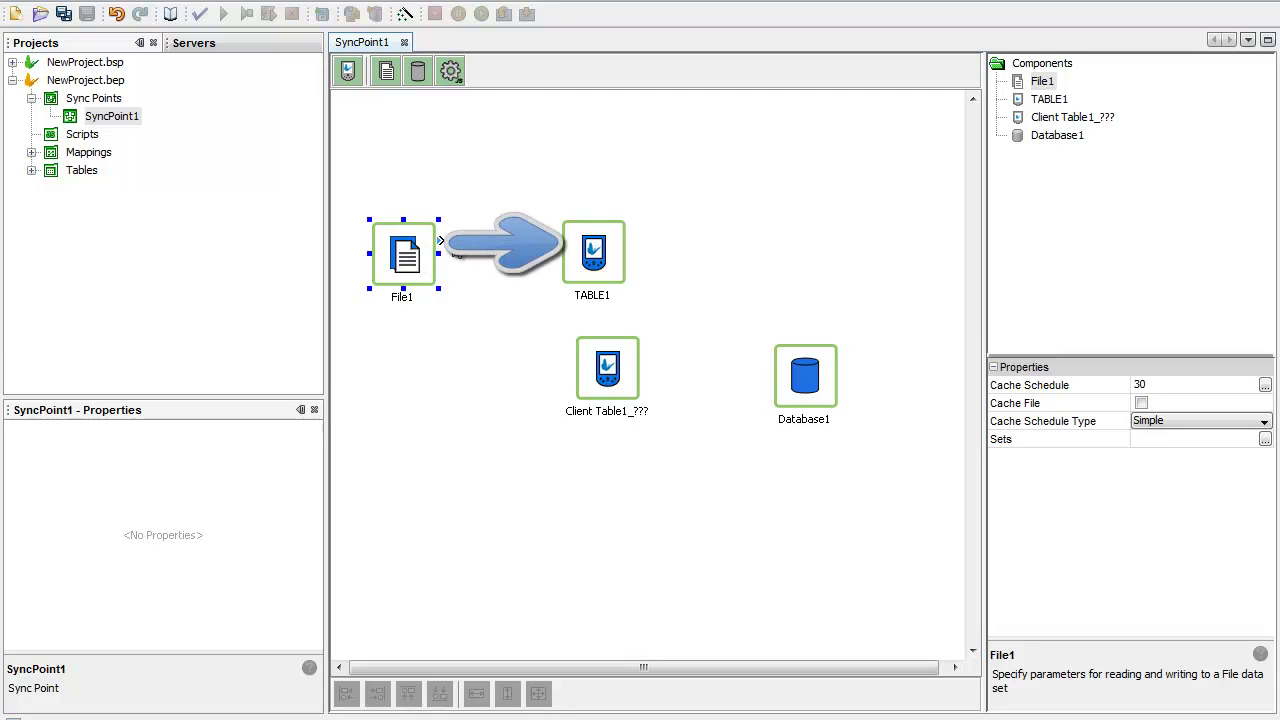
click(597, 259)
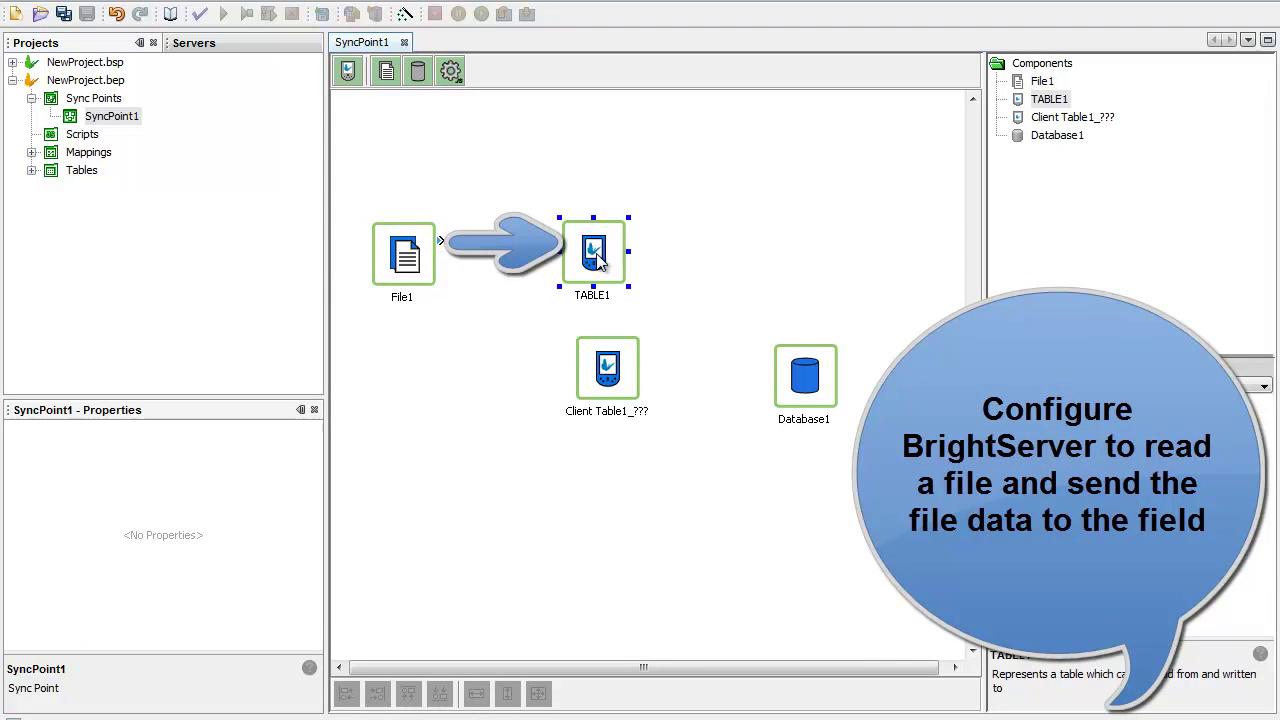
click(419, 257)
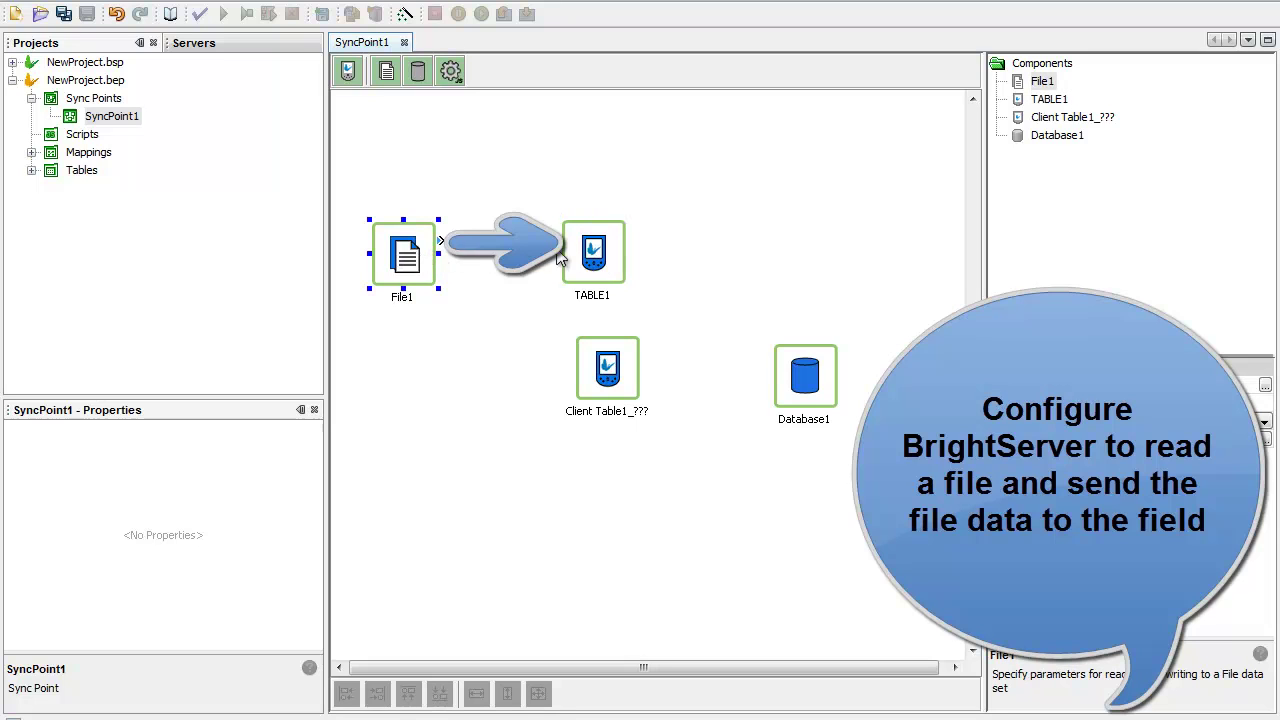
click(594, 258)
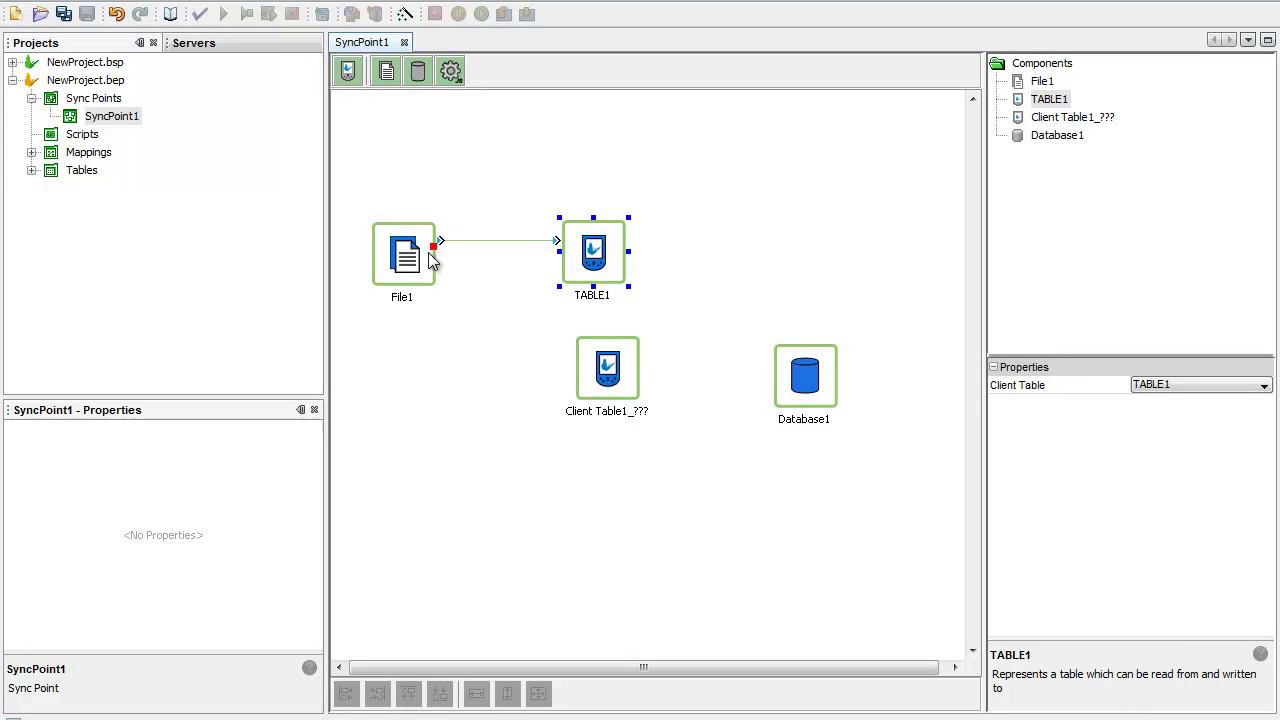
- Align the new client table with Database1 and link them so data flows from the client table into the database
click(612, 374)
drag(614, 377, 615, 385)
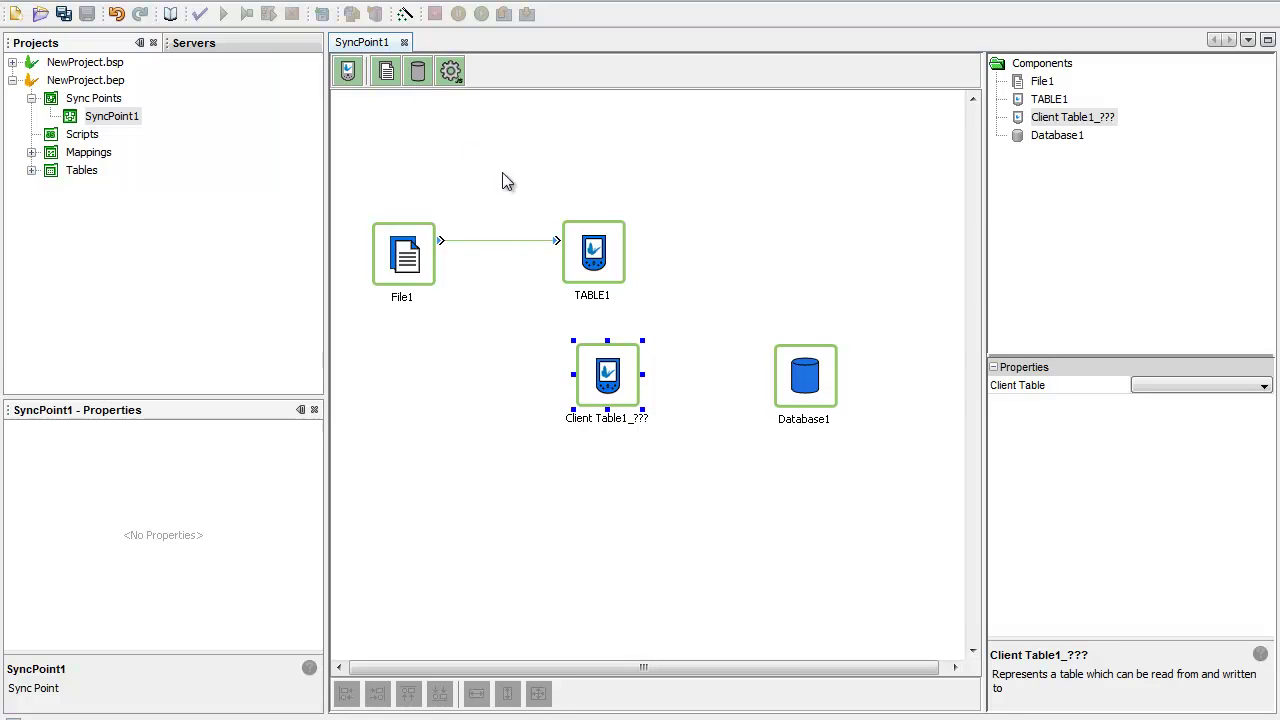
drag(645, 368, 772, 362)
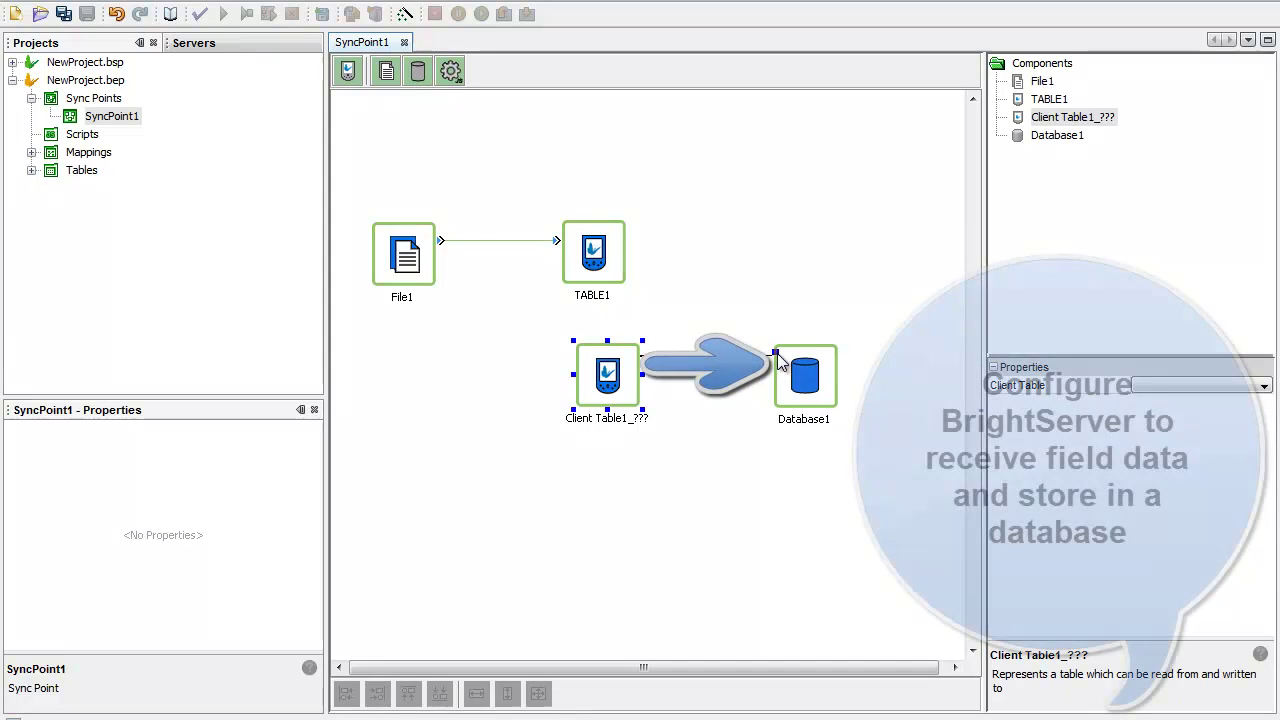
click(798, 378)
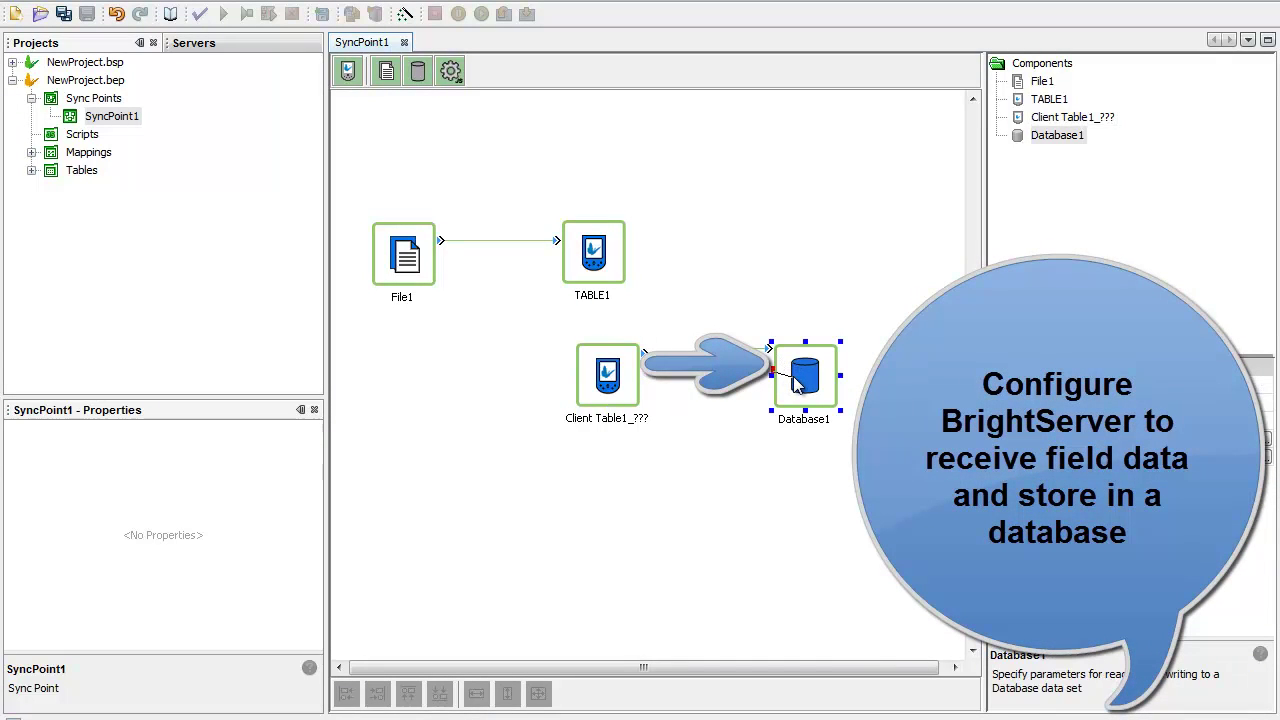
drag(798, 377, 798, 378)
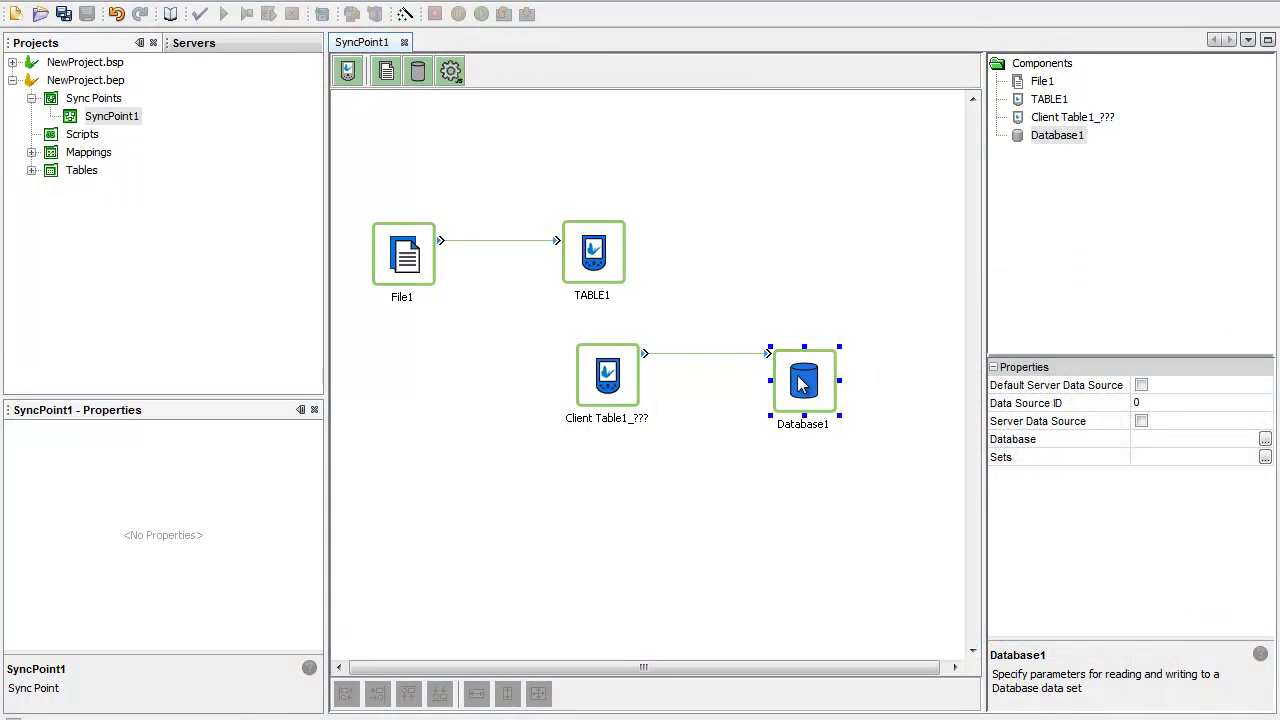
click(747, 523)
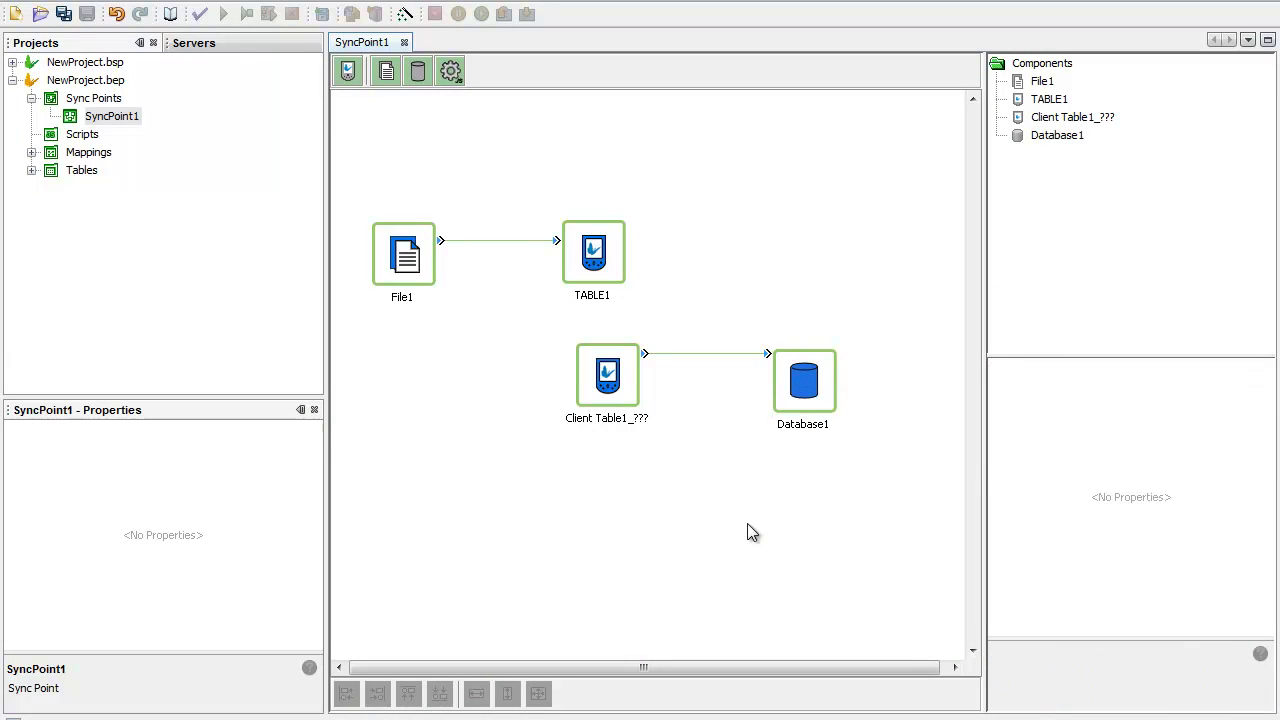
- Create two additional sync points in NewProject.bep
click(106, 101)
right_click(110, 105)
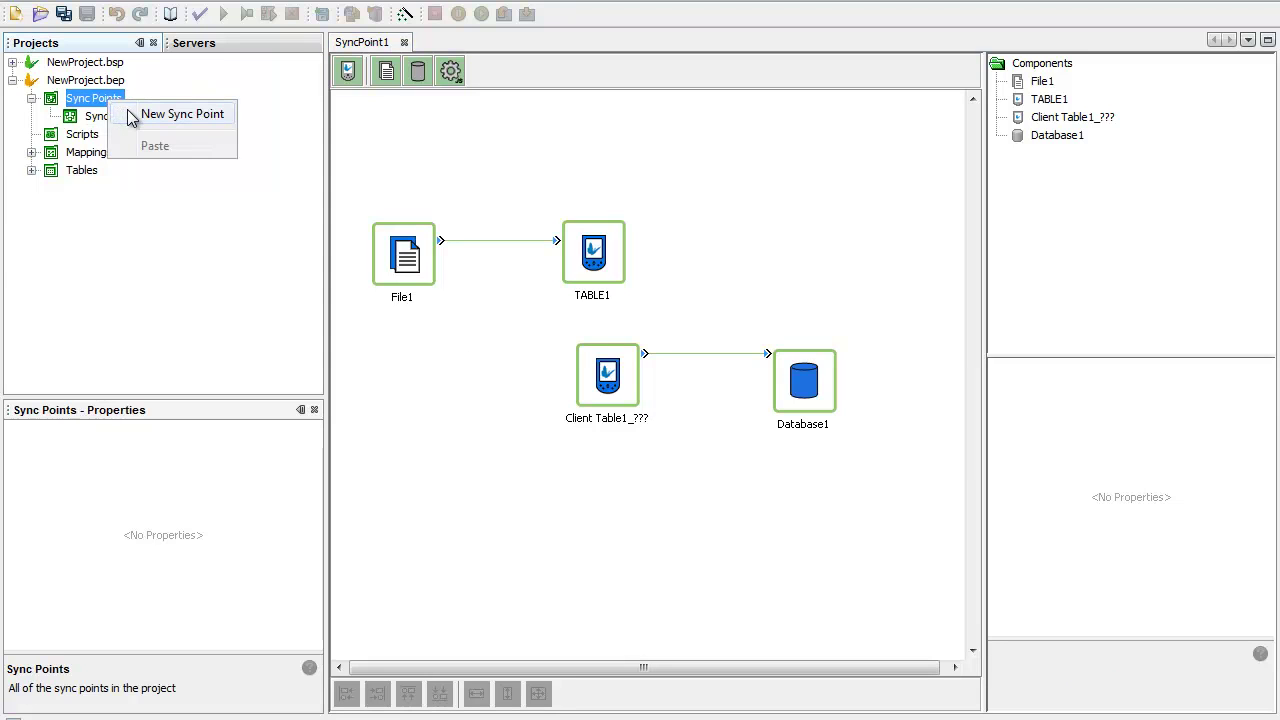
click(130, 115)
right_click(110, 108)
click(127, 115)
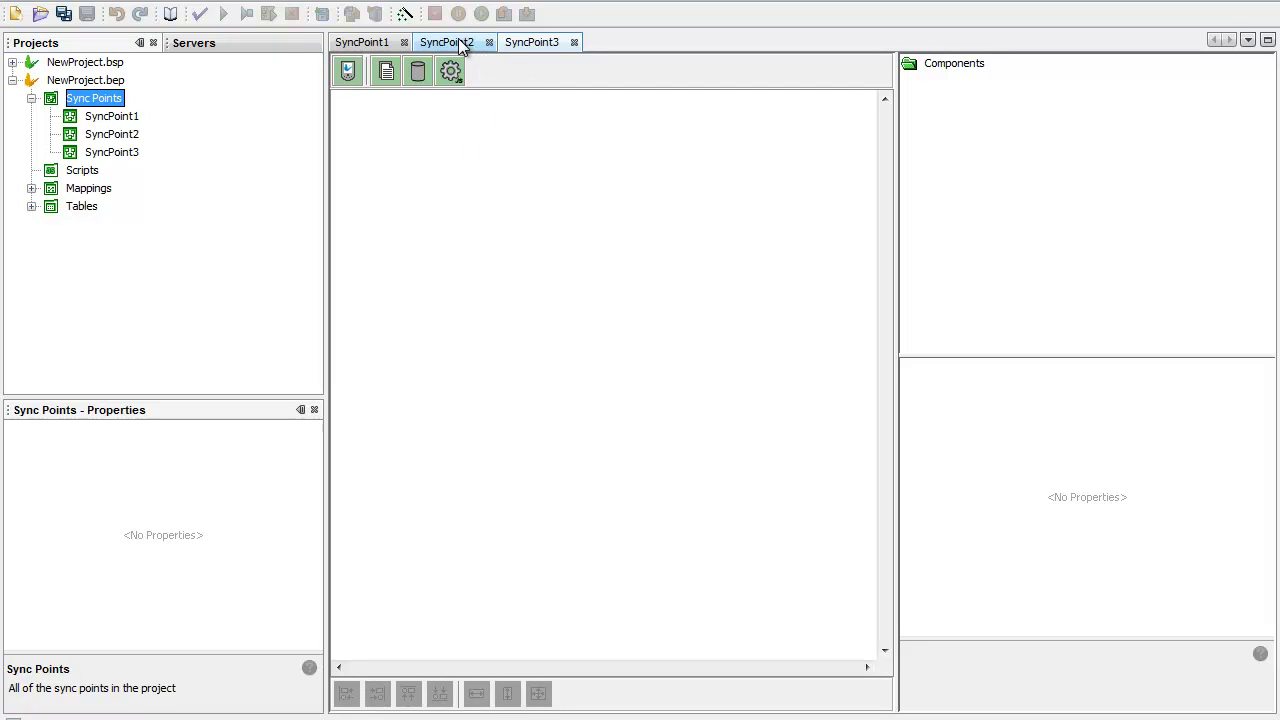
- Add a file component to the SyncPoint3 diagram and compare it with SyncPoint1 and SyncPoint2
click(528, 45)
drag(390, 73, 415, 183)
click(387, 40)
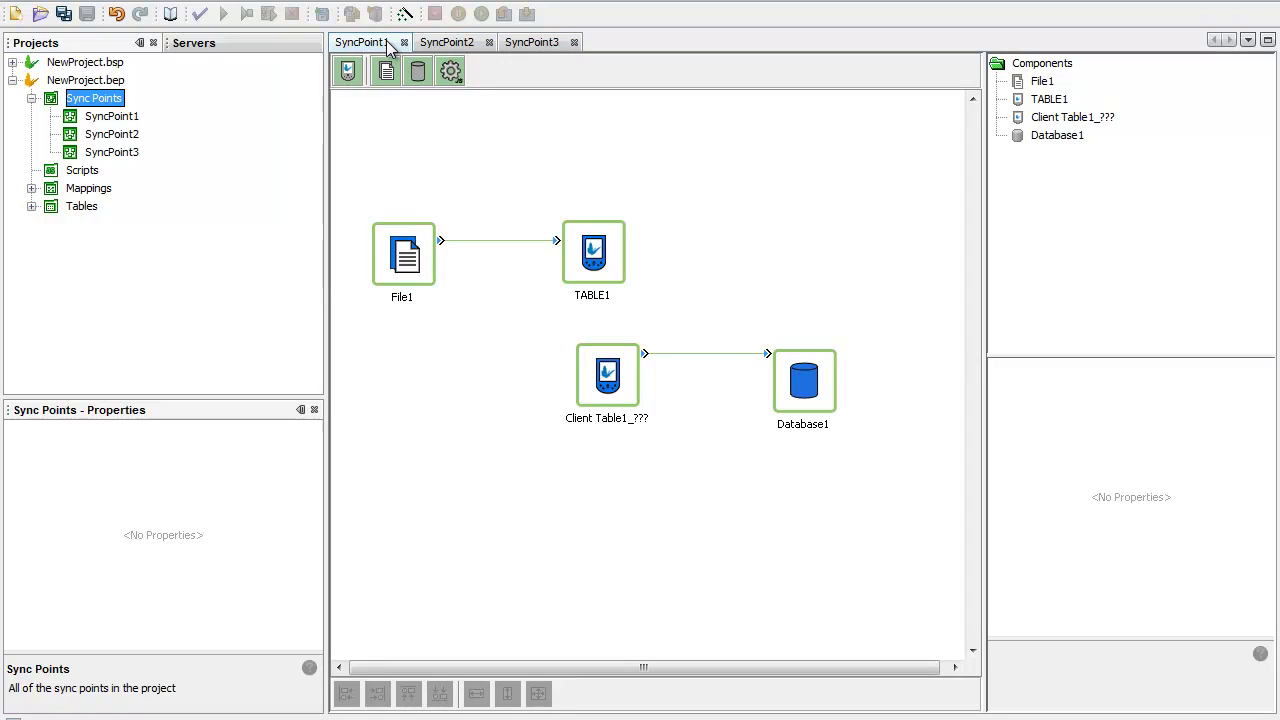
click(450, 45)
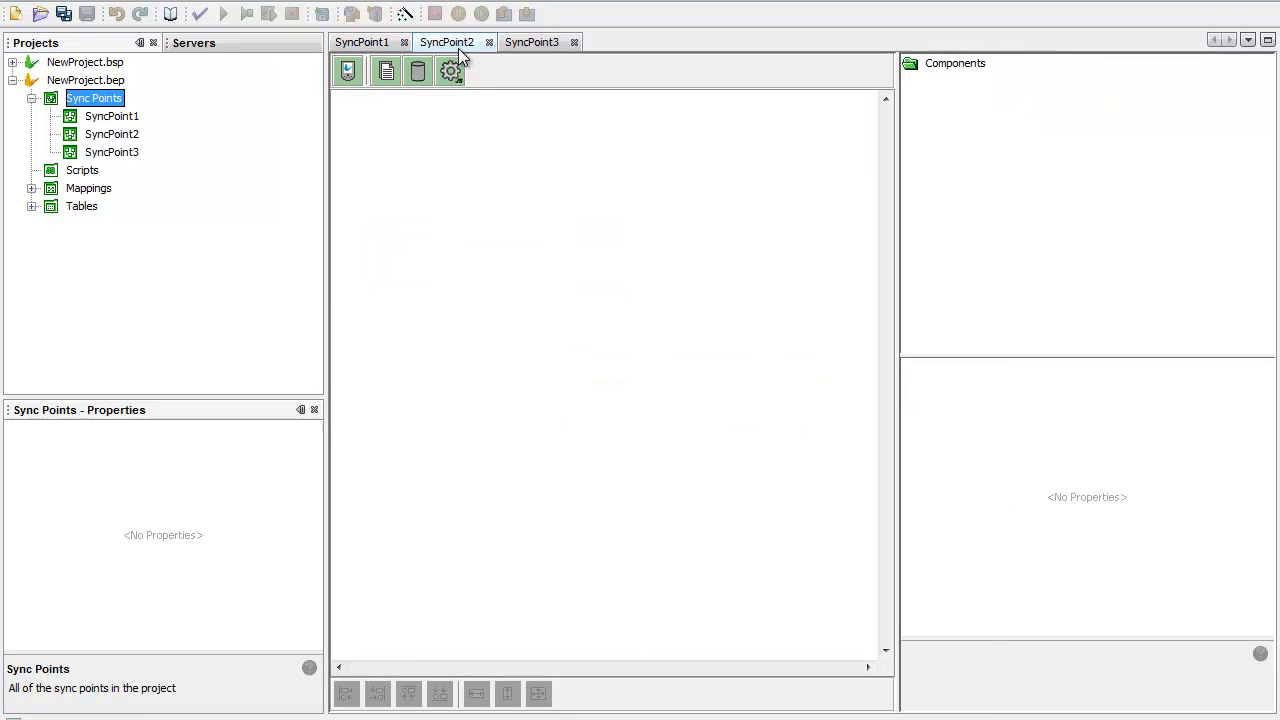
click(517, 47)
- Delete the file component from the SyncPoint3 diagram
click(451, 208)
right_click(451, 208)
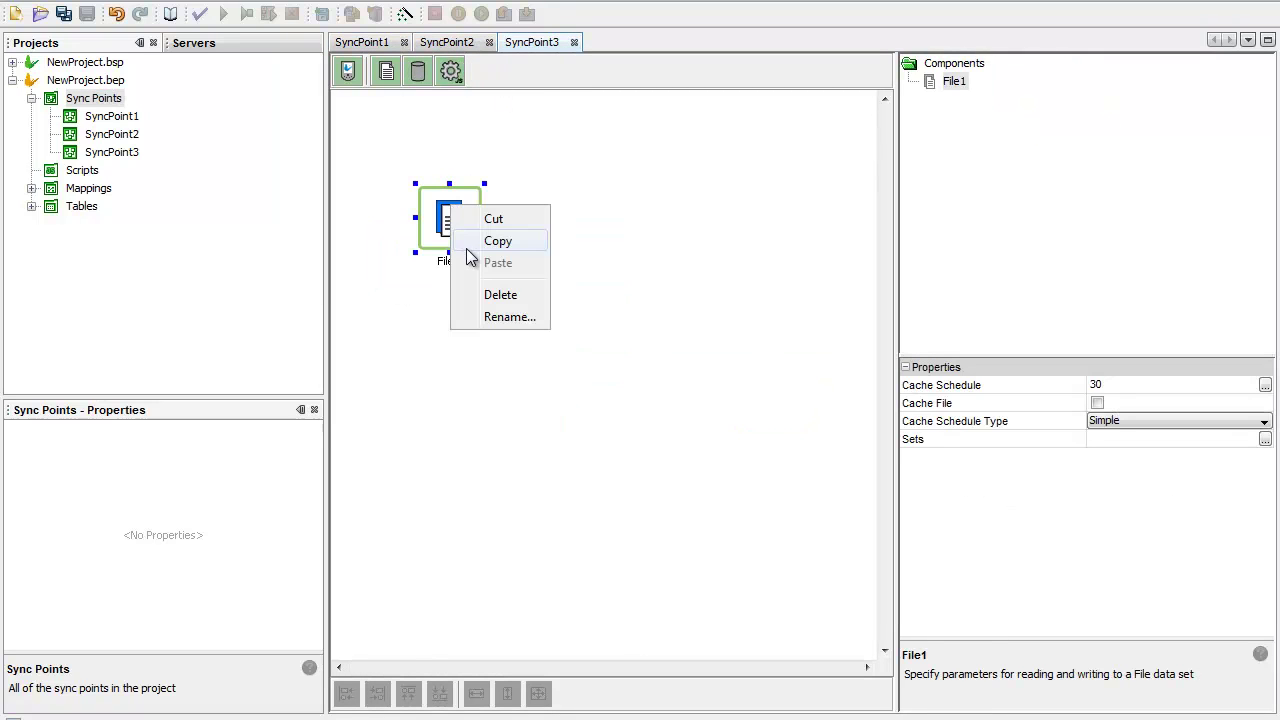
click(500, 295)
click(585, 394)
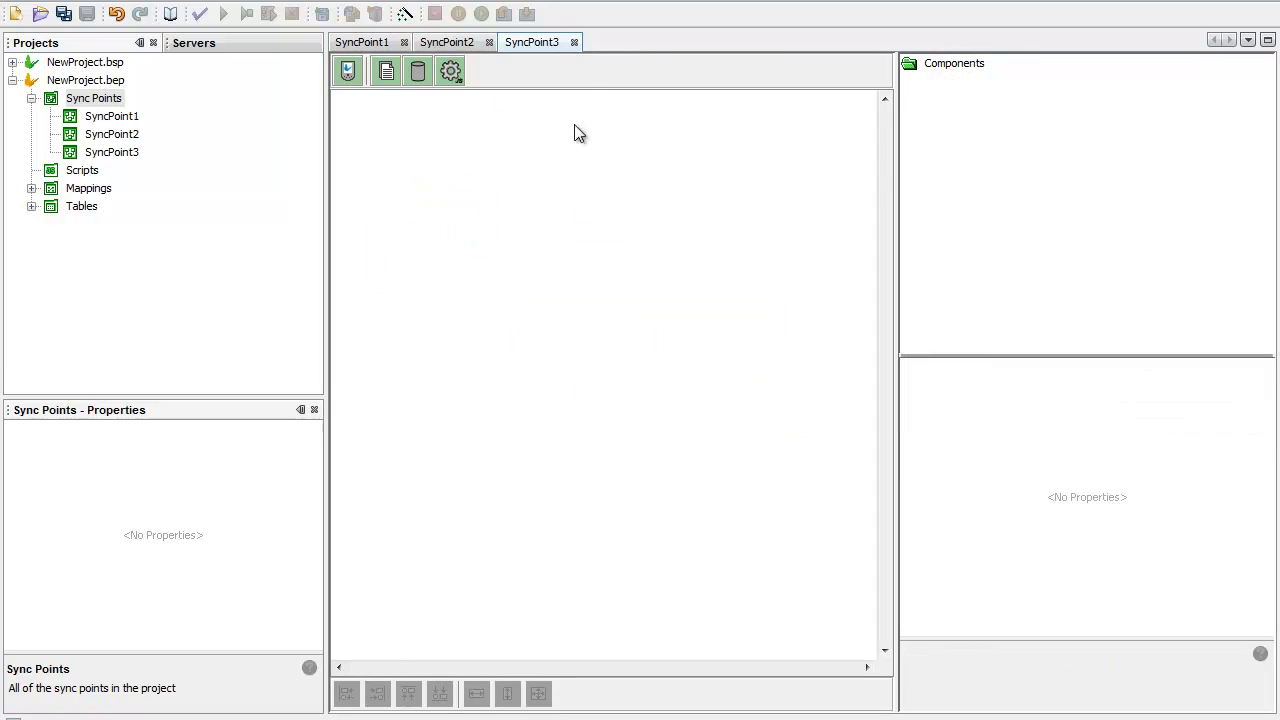
- Close the SyncPoint3 and SyncPoint2 diagrams, leaving SyncPoint1 open
click(574, 43)
click(489, 42)
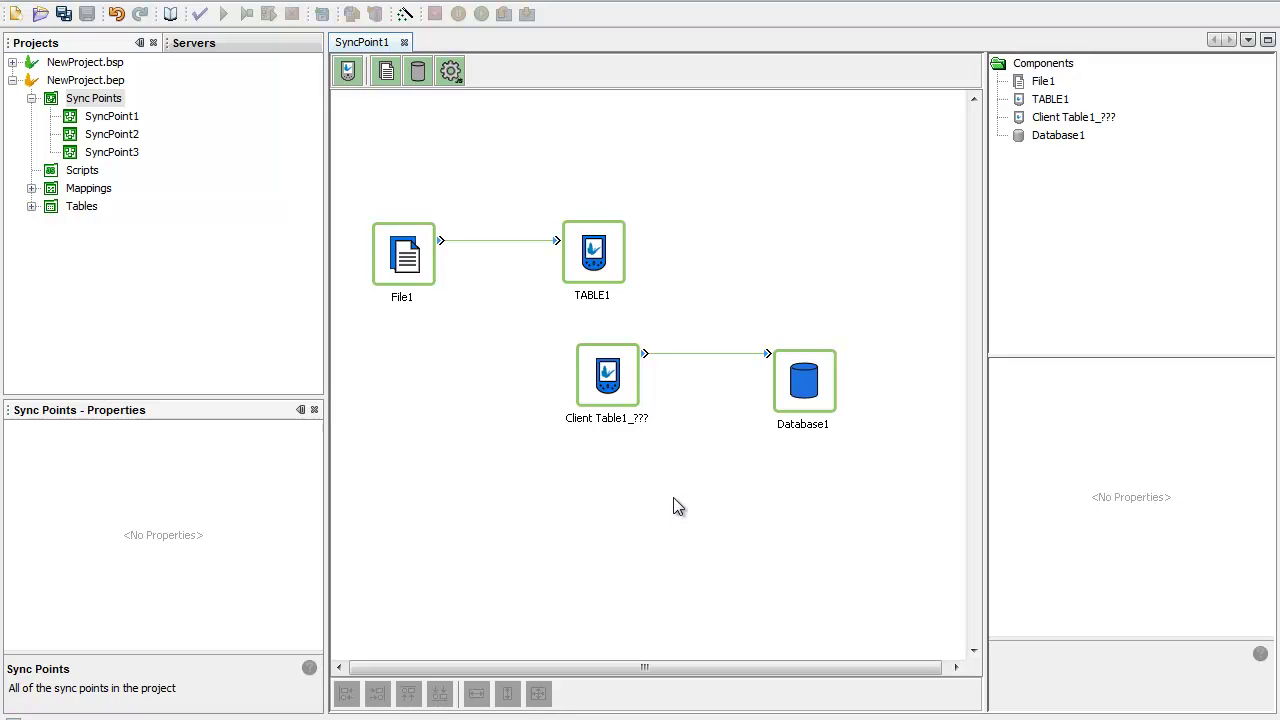
- Open the sets defined for File1 and check the options for adding or deleting a set
click(410, 260)
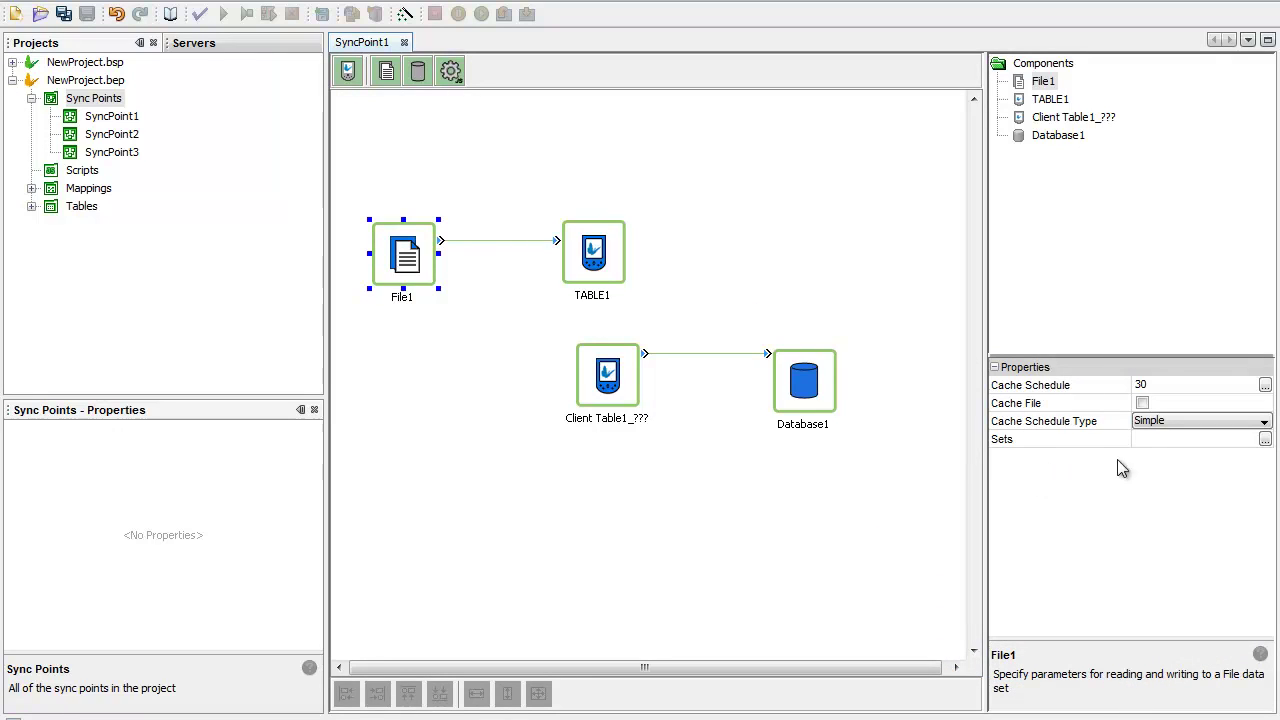
click(1265, 440)
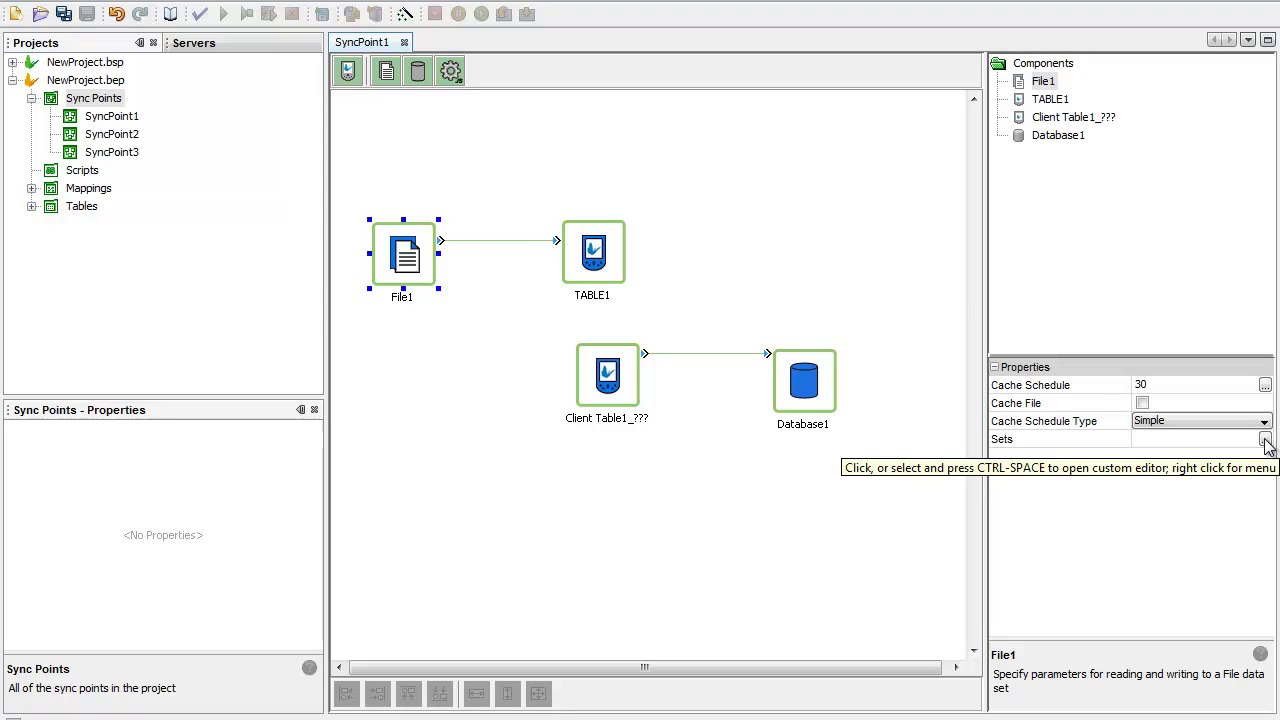
click(1265, 441)
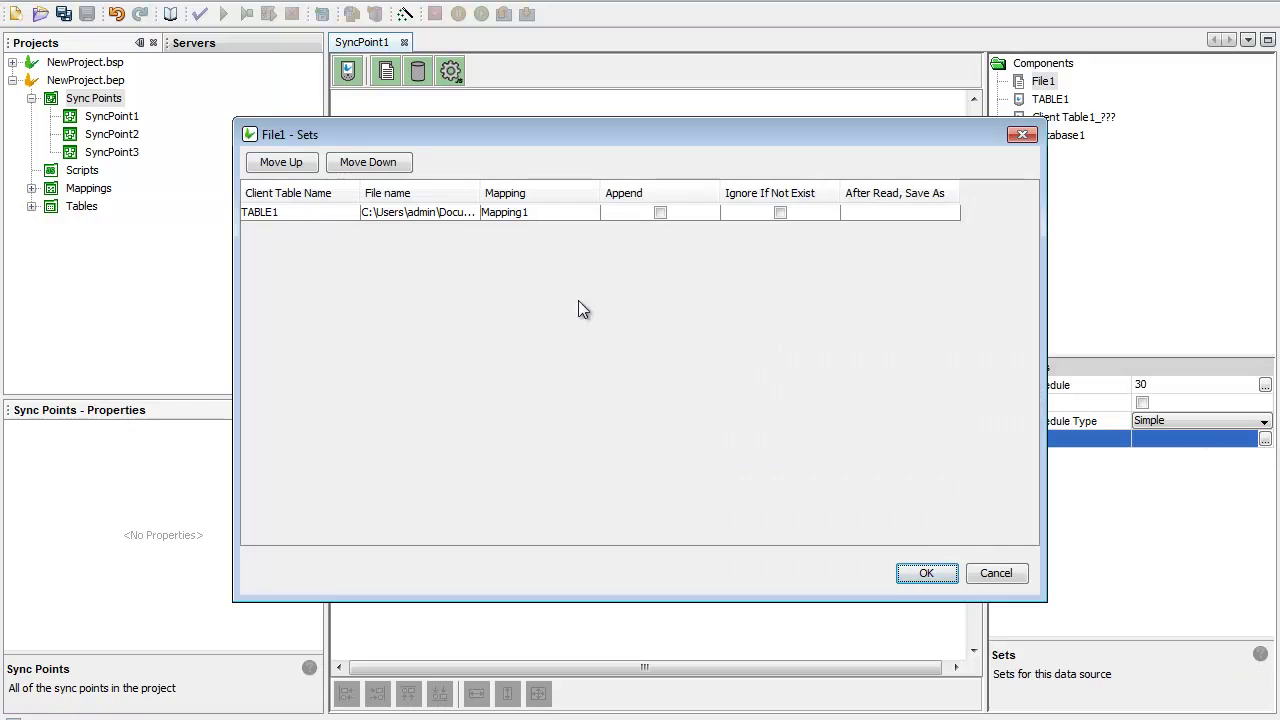
right_click(438, 299)
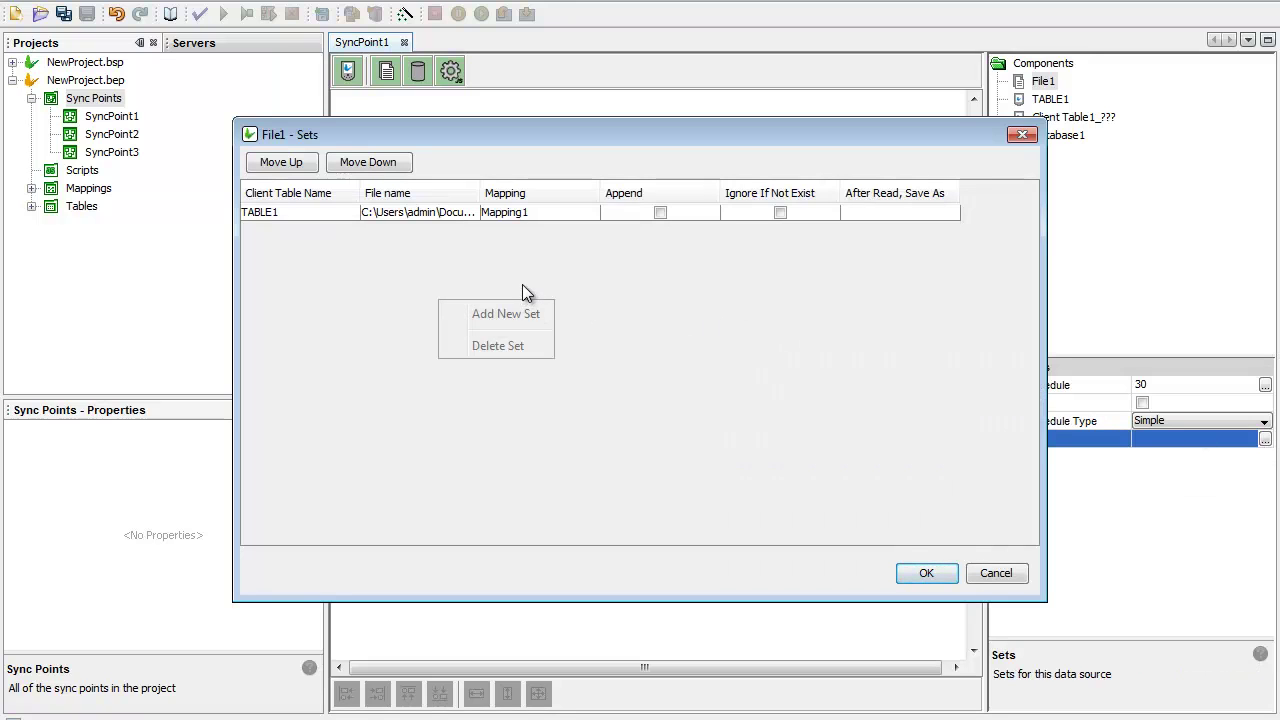
click(502, 278)
right_click(500, 284)
click(414, 330)
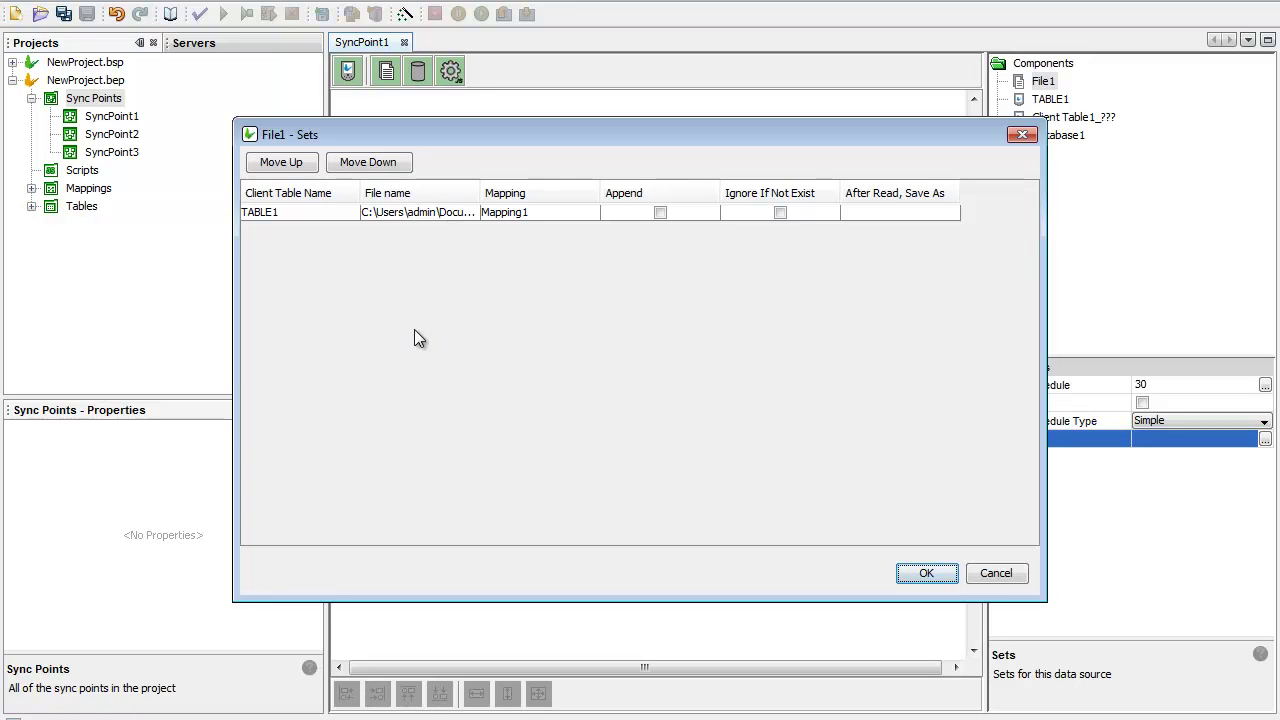
- Examine the TABLE1 set's full file path and mapping beside the diagram, and close the File1 sets
drag(517, 138, 524, 188)
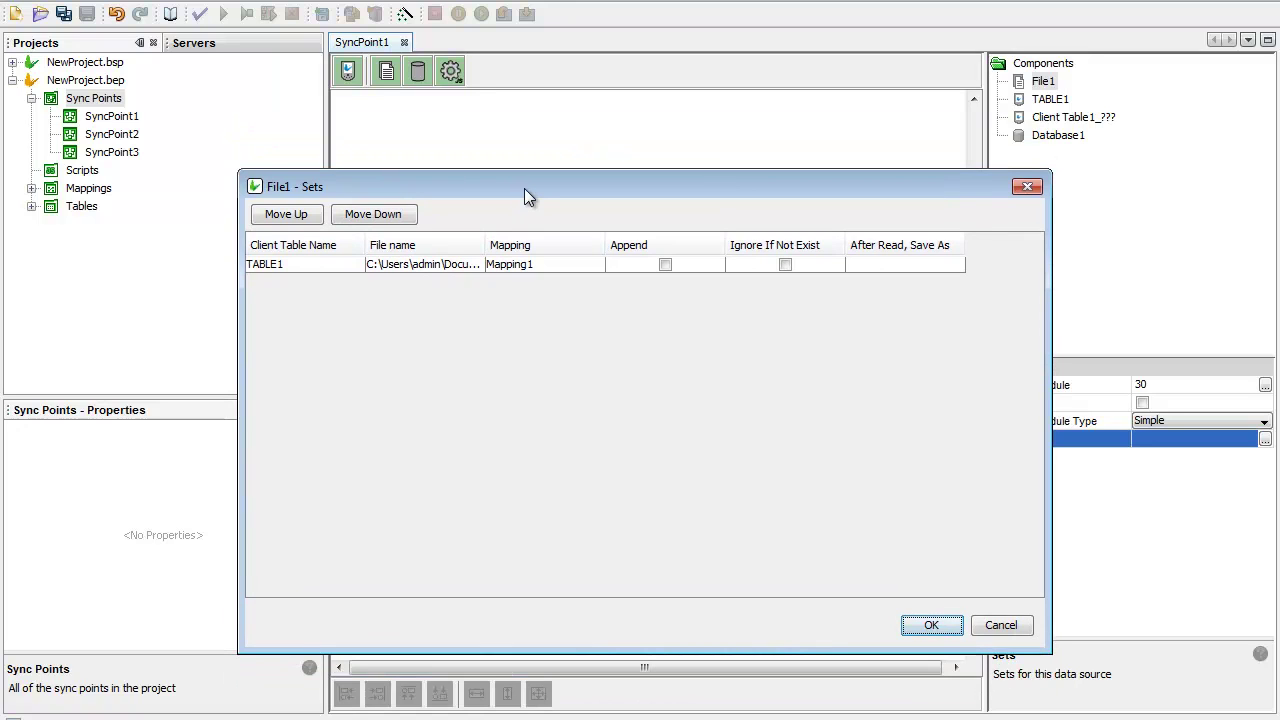
drag(524, 188, 524, 354)
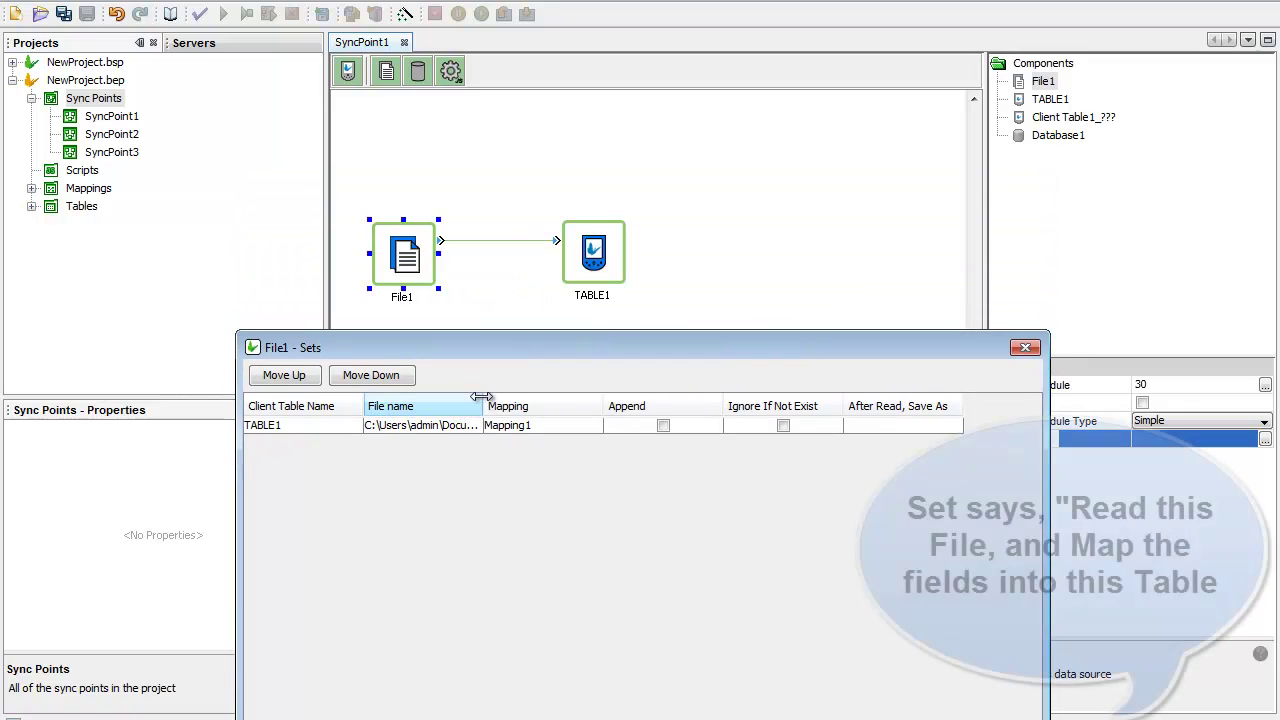
drag(482, 400, 567, 393)
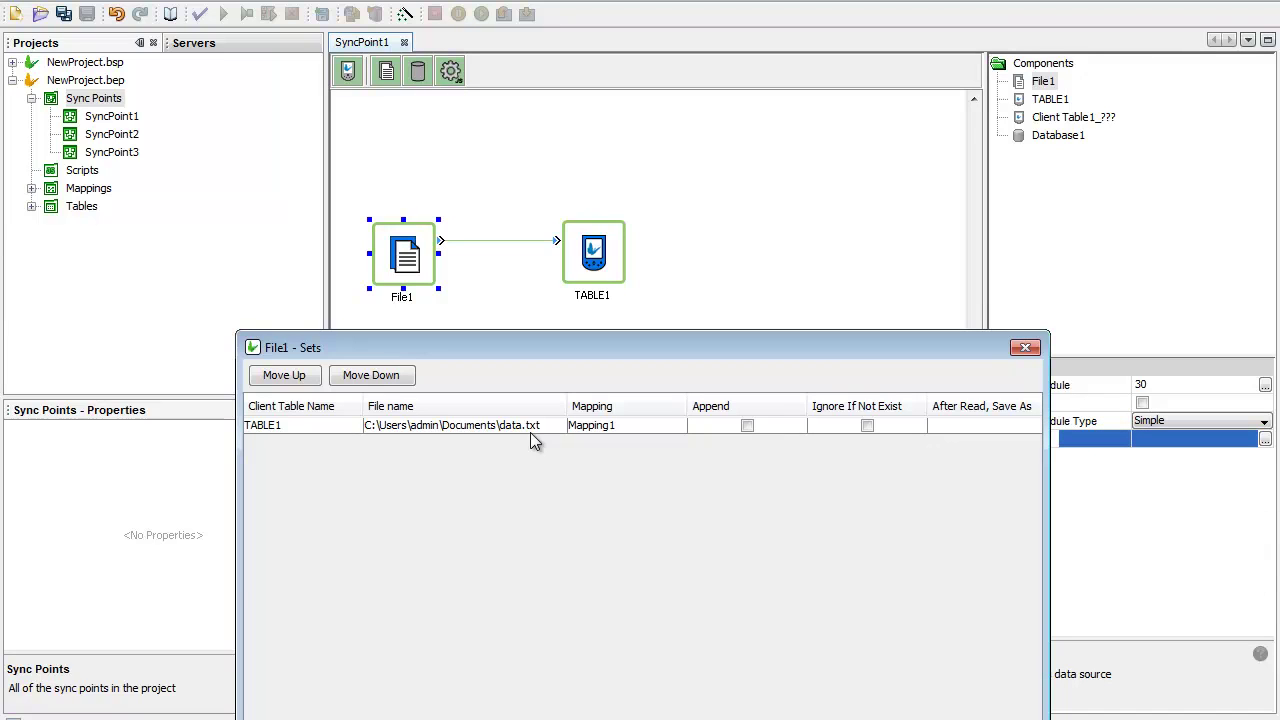
click(1024, 350)
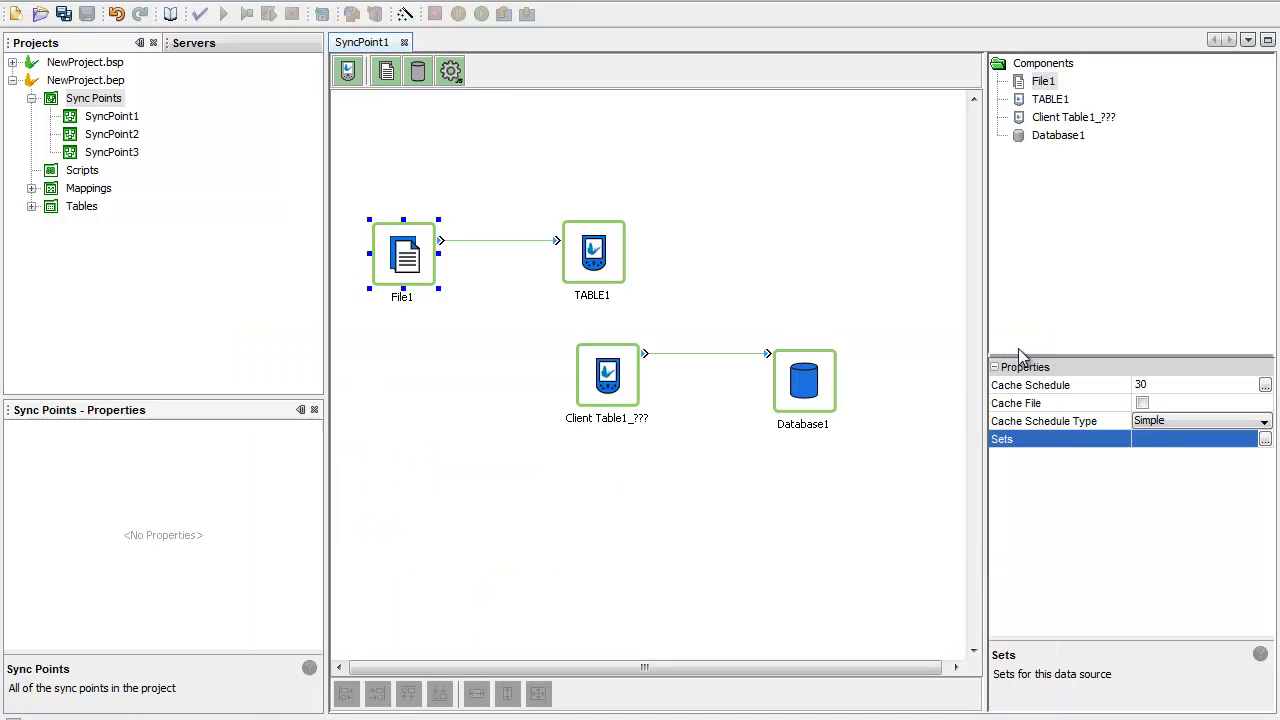
- Examine the column definitions of TABLE1 in NewProject.bep and close the table
click(31, 207)
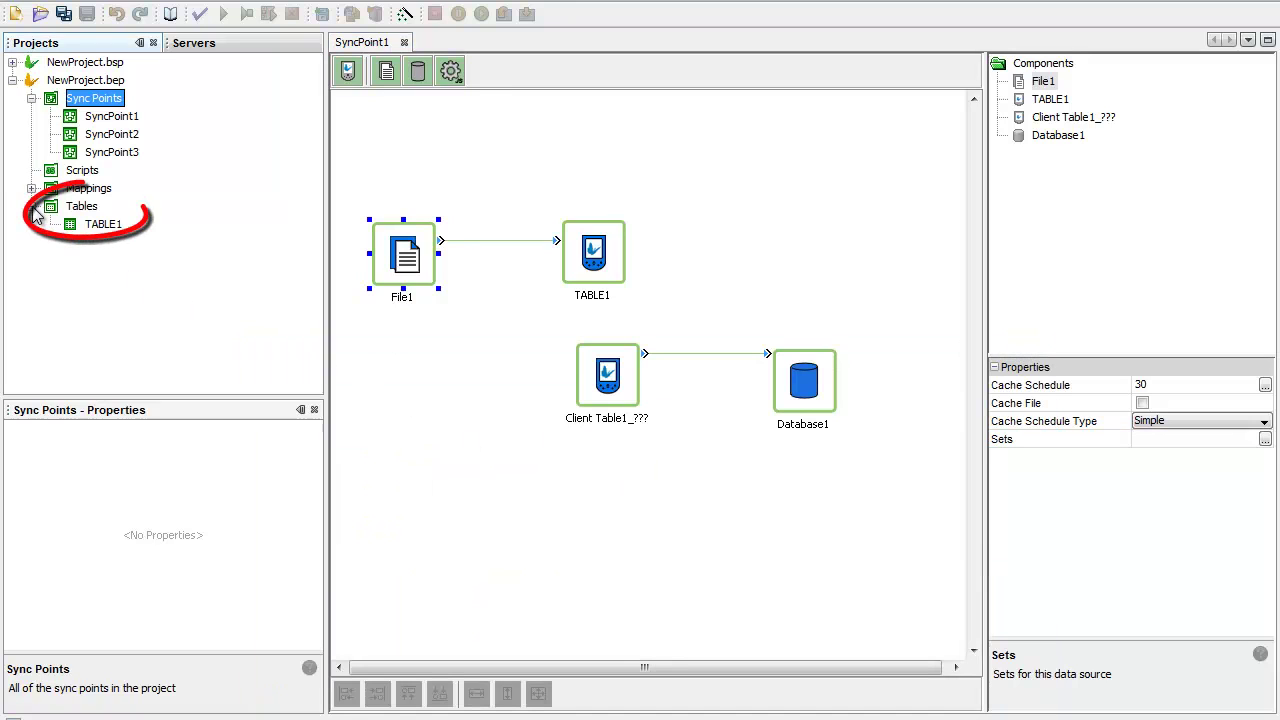
double_click(100, 224)
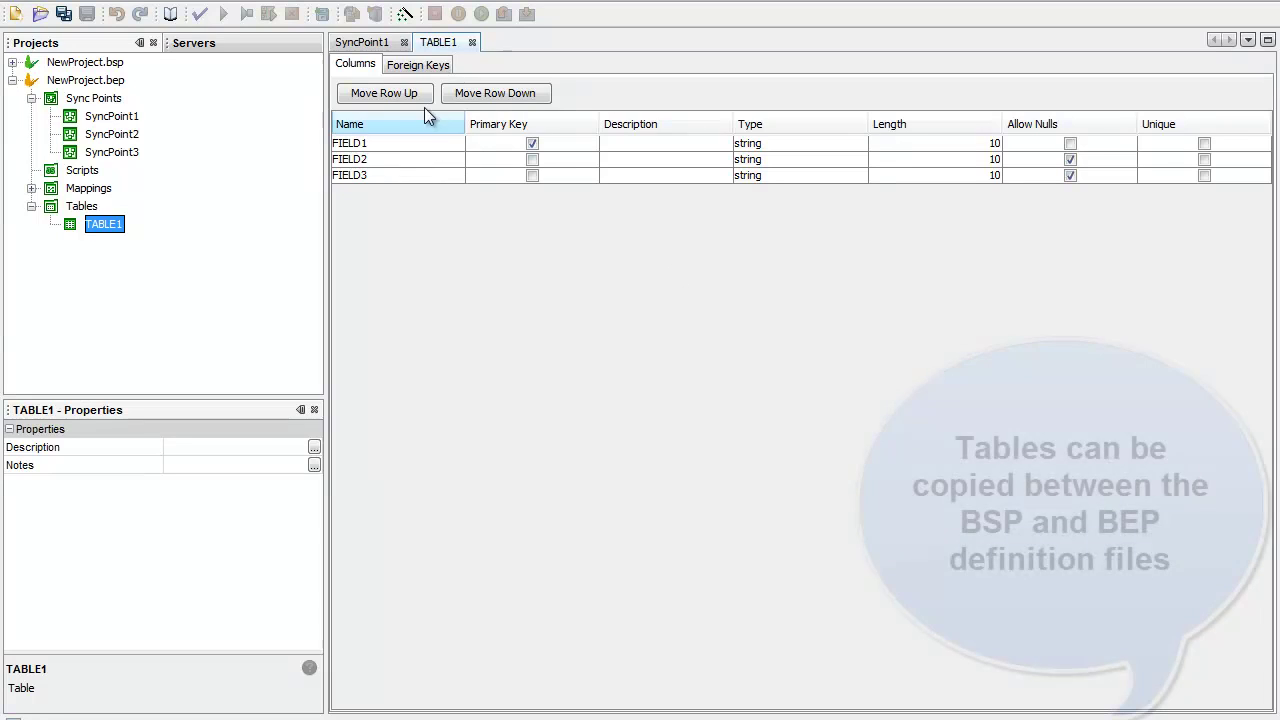
click(472, 42)
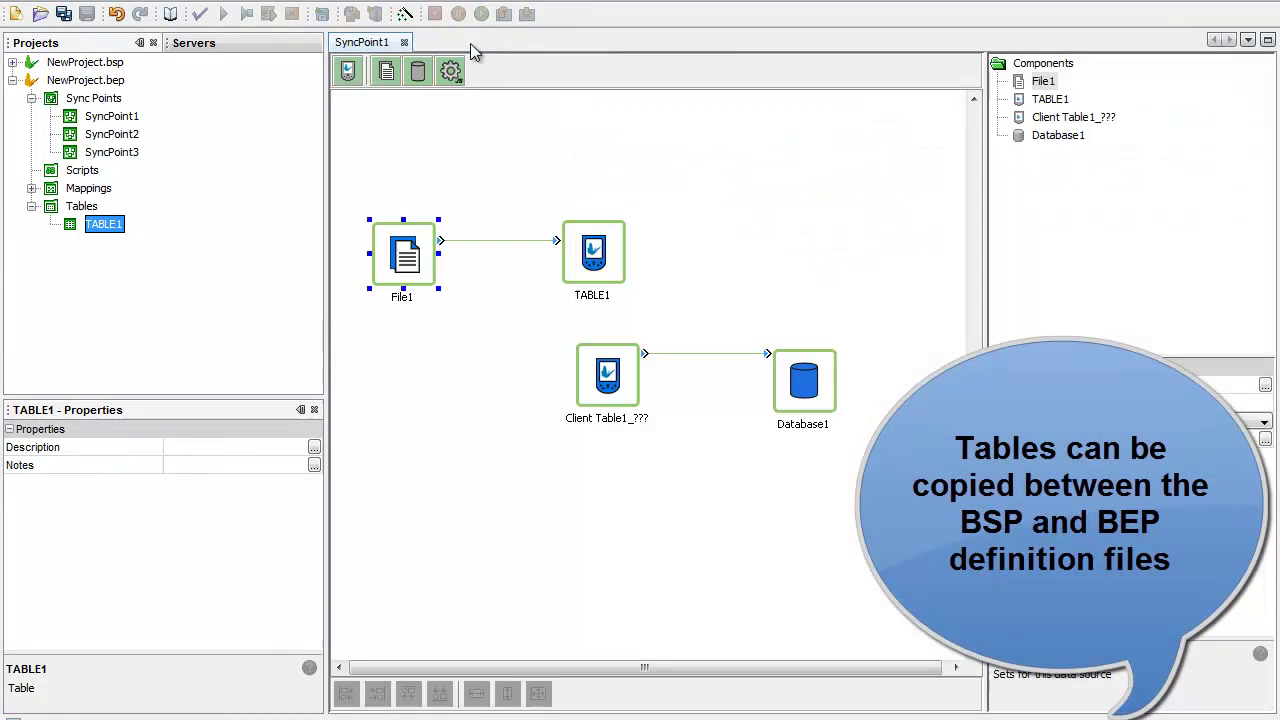
- Create a new table in NewProject.bsp
click(12, 62)
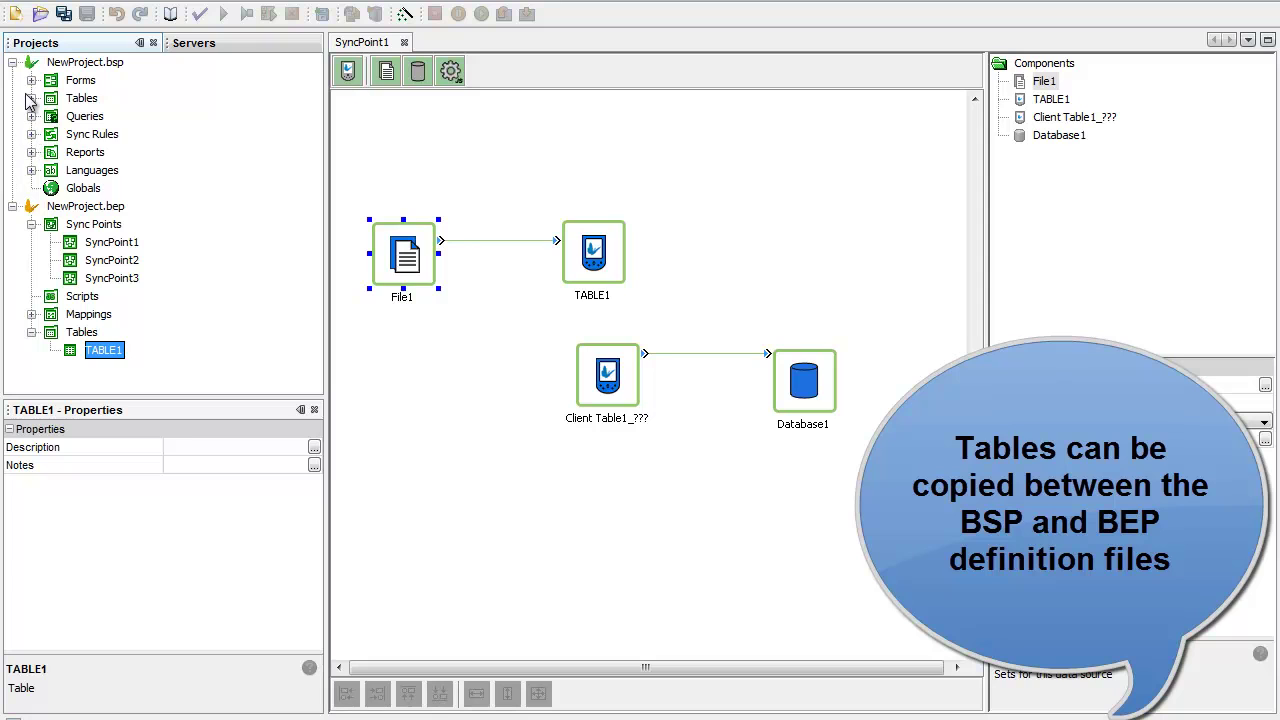
click(31, 98)
click(68, 100)
right_click(72, 104)
click(95, 117)
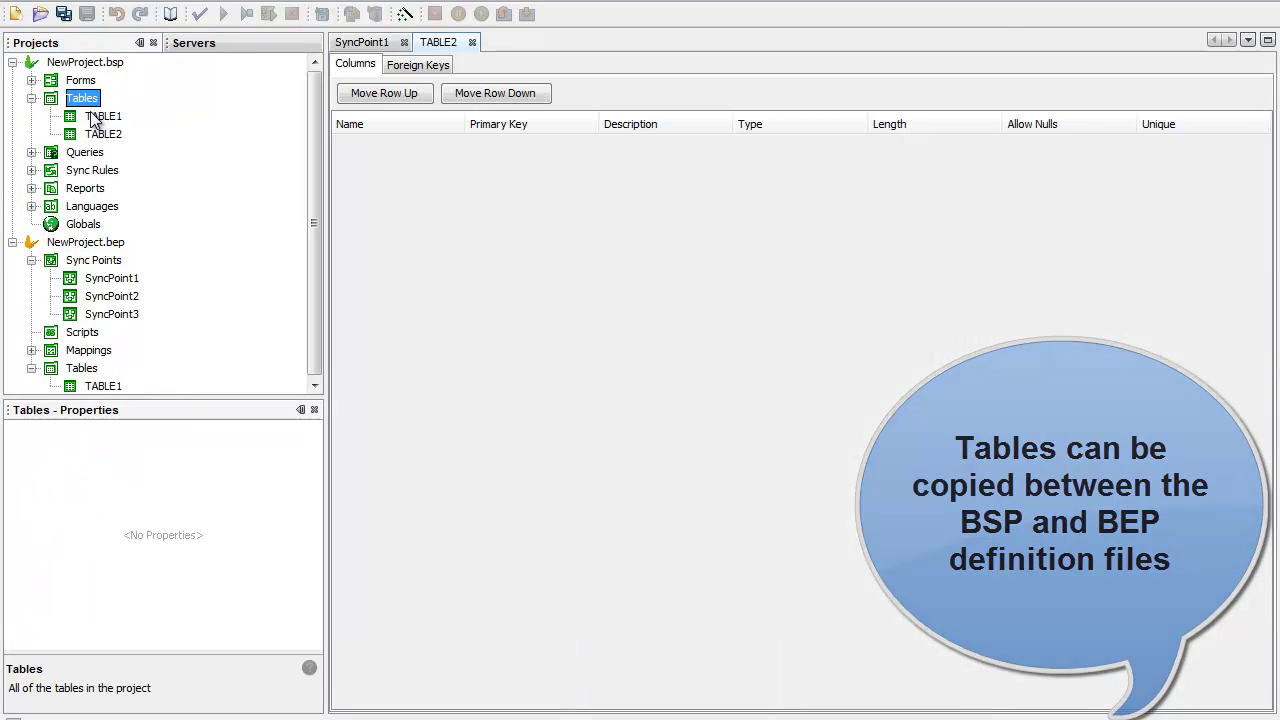
- Add four columns, FIELD1 to FIELD4, to TABLE2 in NewProject.bsp and close the table
right_click(659, 340)
click(684, 352)
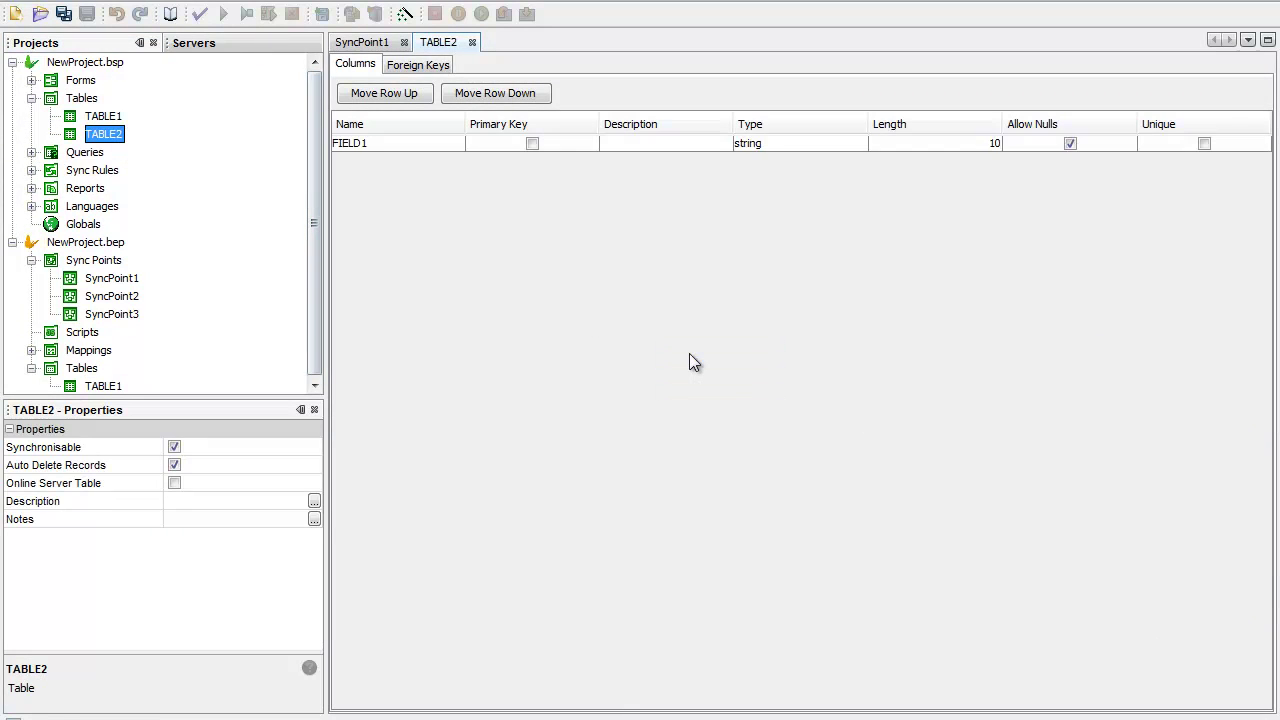
right_click(692, 355)
click(703, 366)
right_click(703, 370)
click(730, 378)
right_click(777, 383)
click(797, 400)
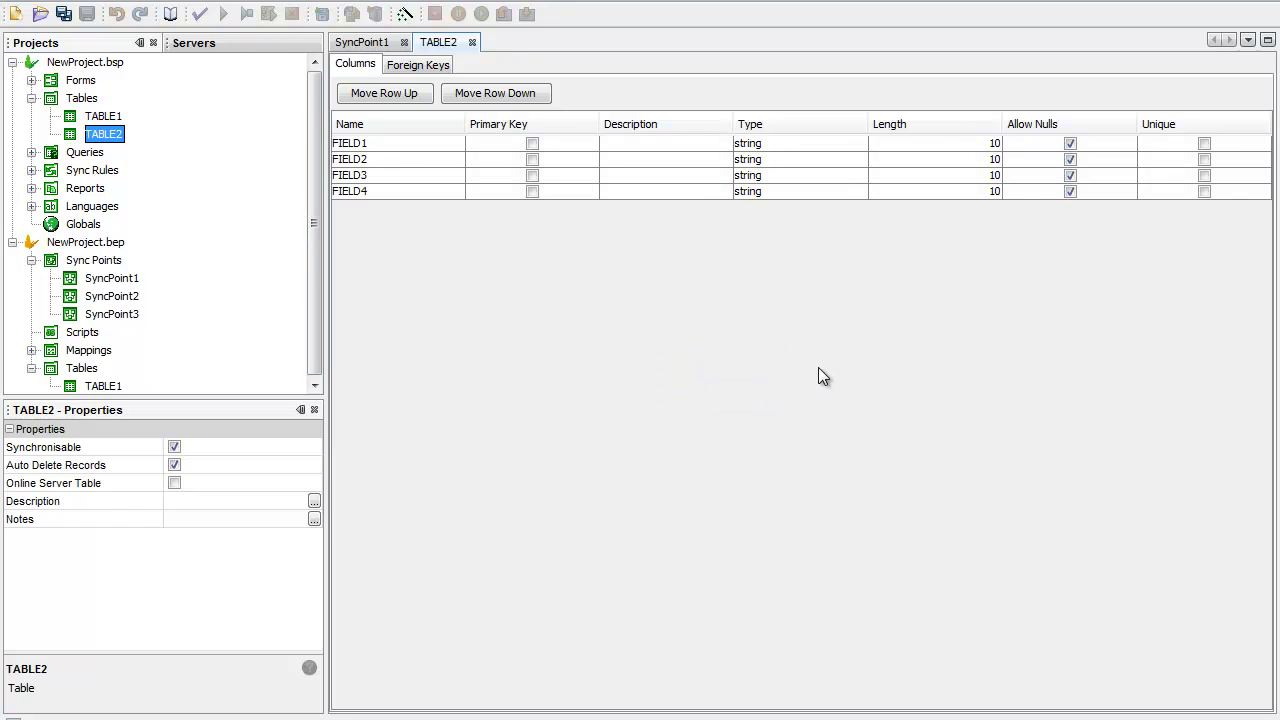
click(471, 43)
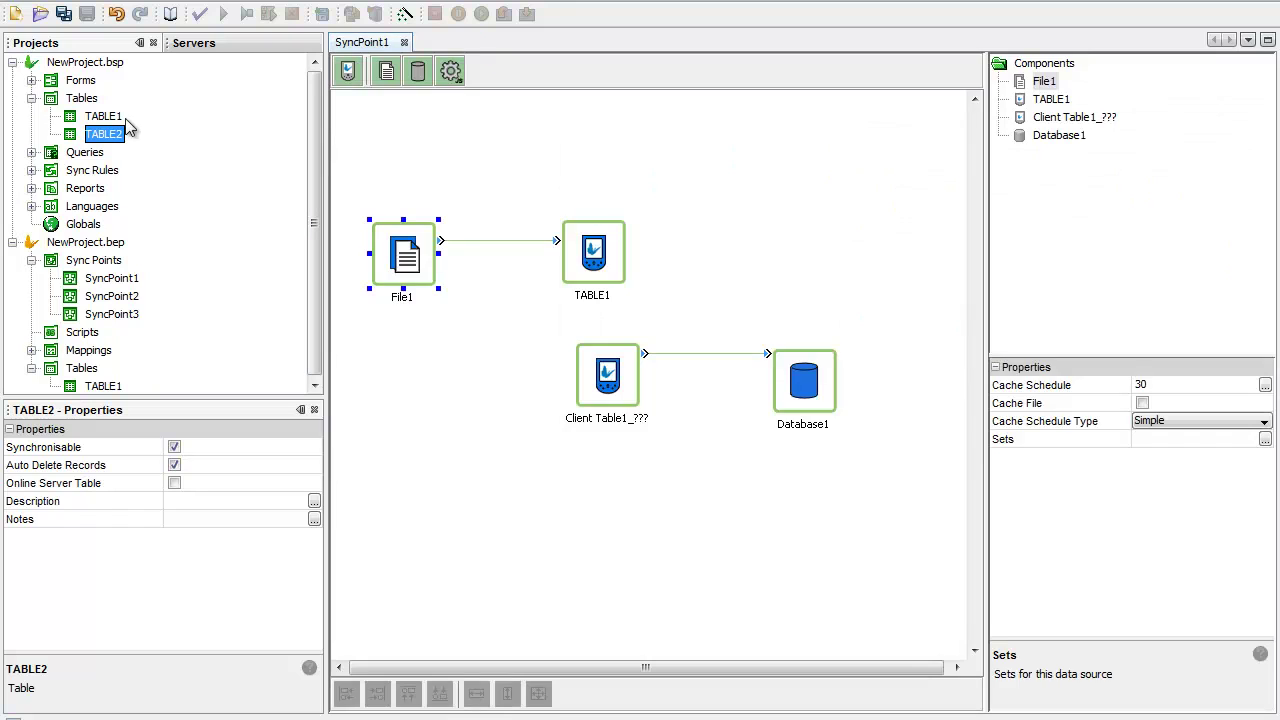
- Copy TABLE2 from NewProject.bsp into the tables of NewProject.bep and check the columns of the copy
right_click(123, 134)
click(160, 203)
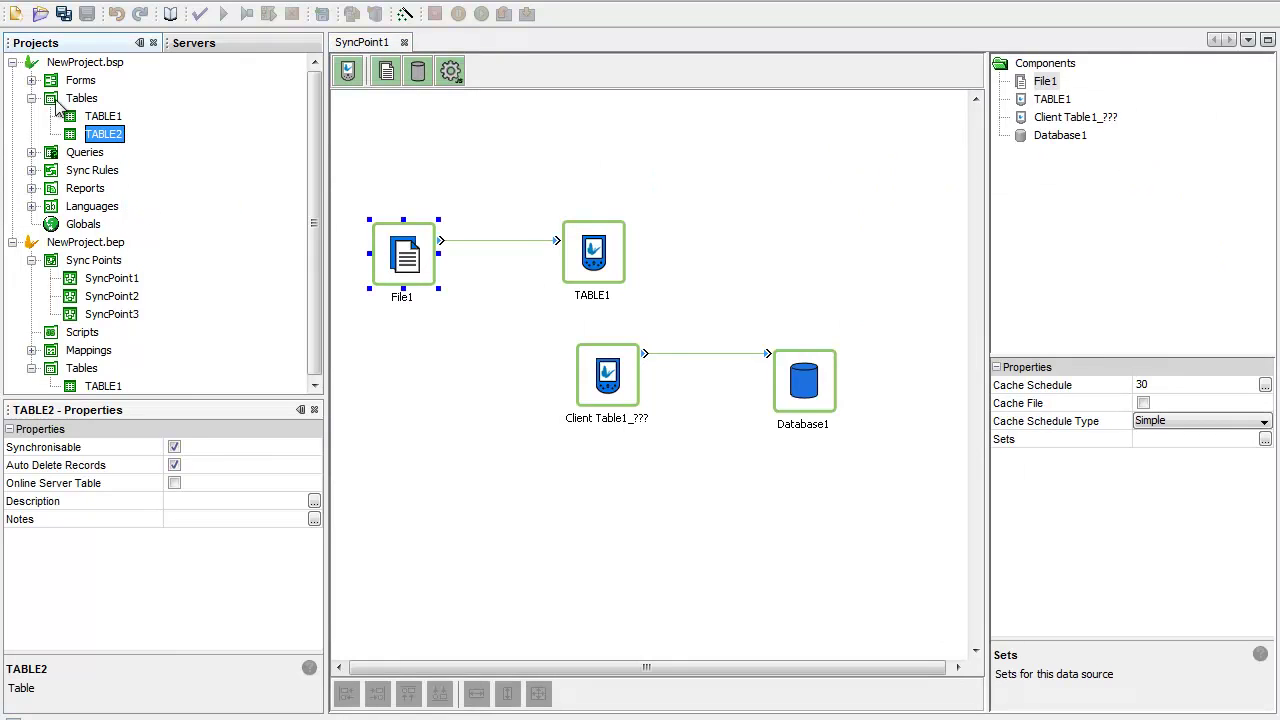
click(12, 62)
click(57, 212)
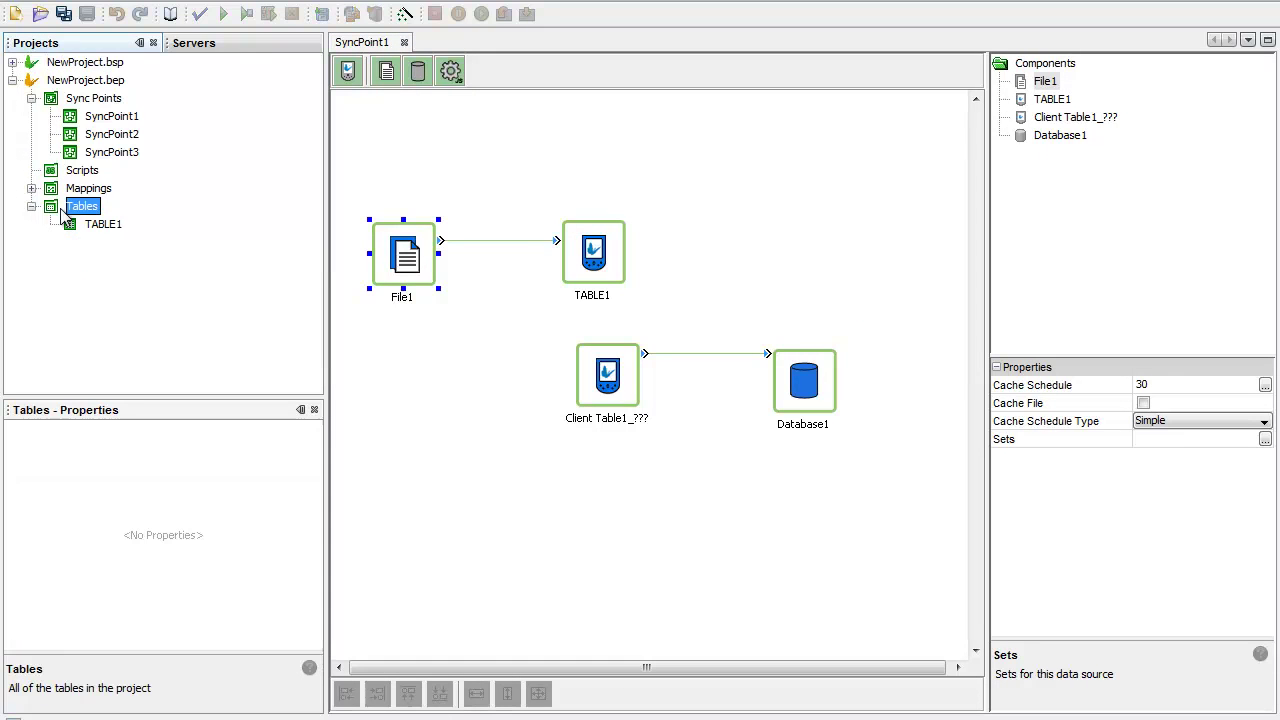
right_click(60, 210)
click(95, 254)
click(105, 243)
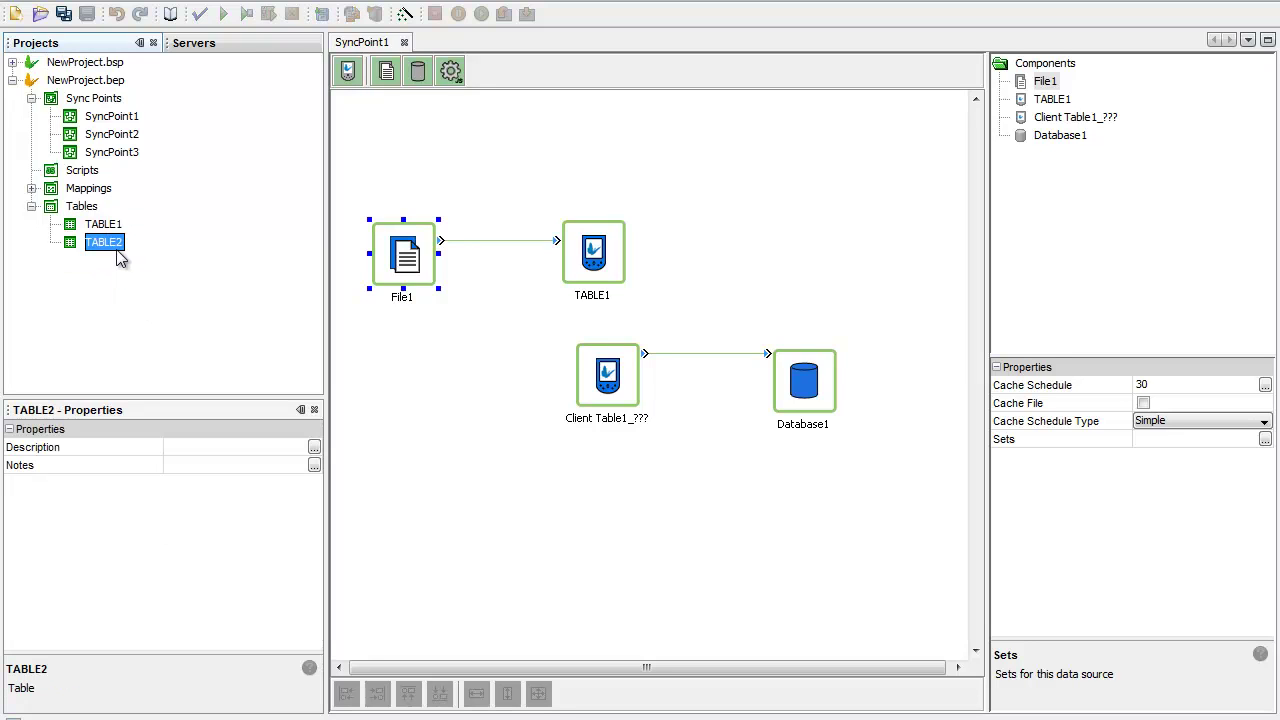
double_click(119, 246)
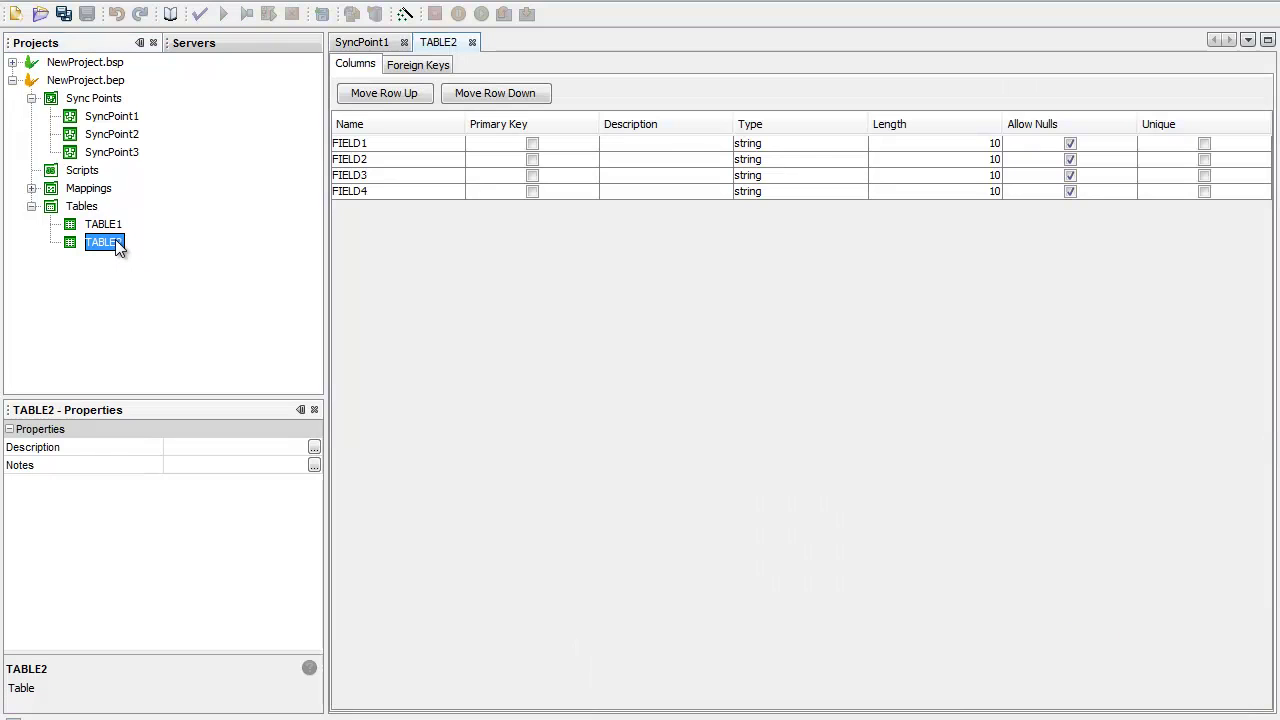
click(471, 43)
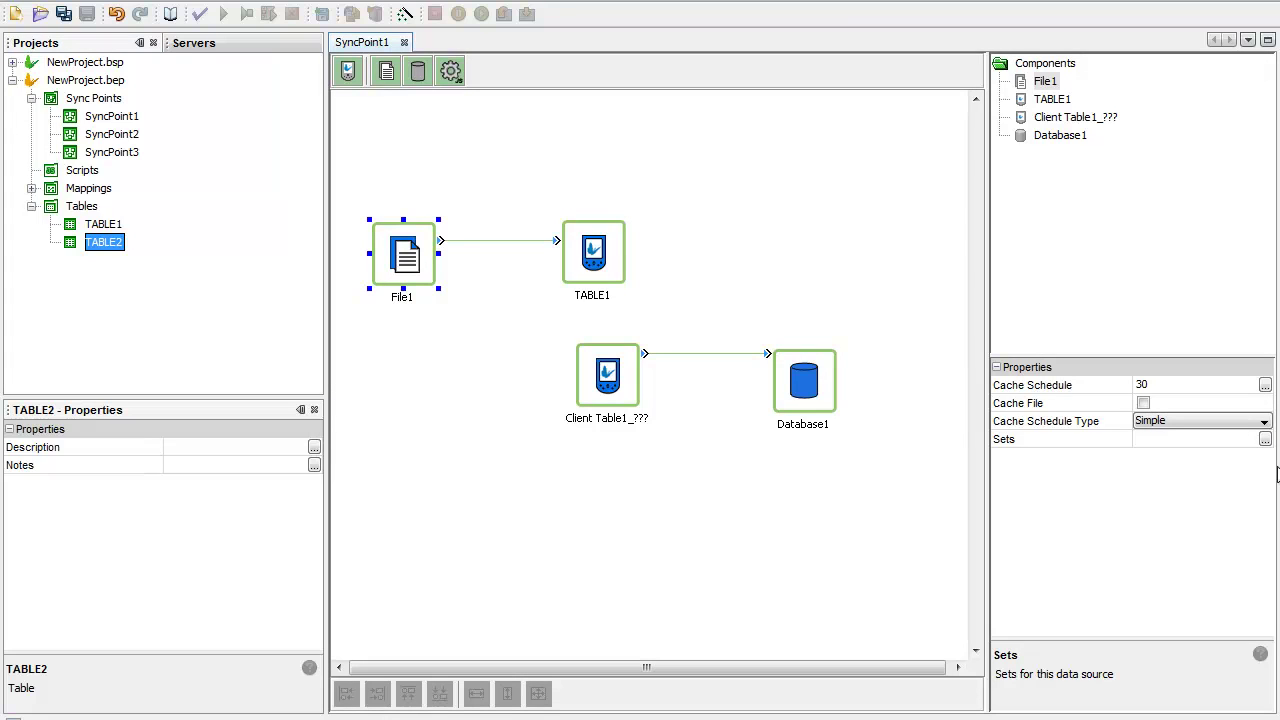
- Check the mapping used in File1's sets and examine the column definitions of Mapping1 in NewProject.bep
click(1265, 440)
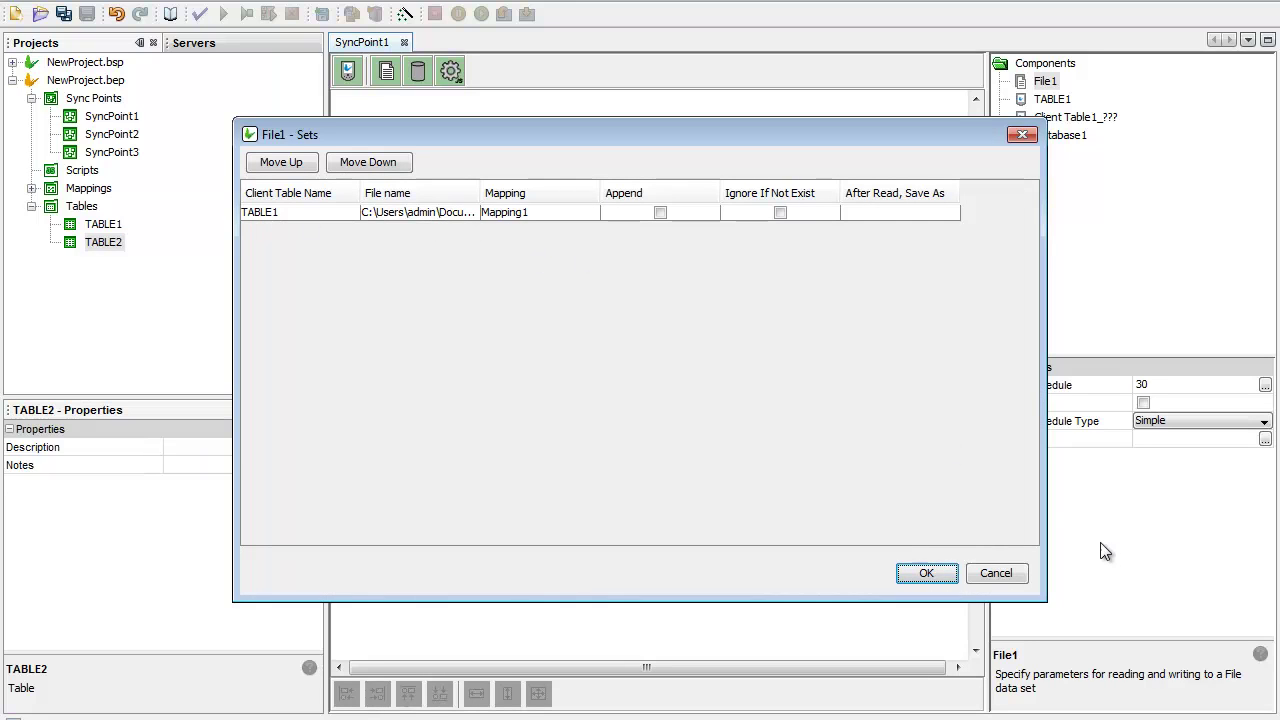
click(998, 572)
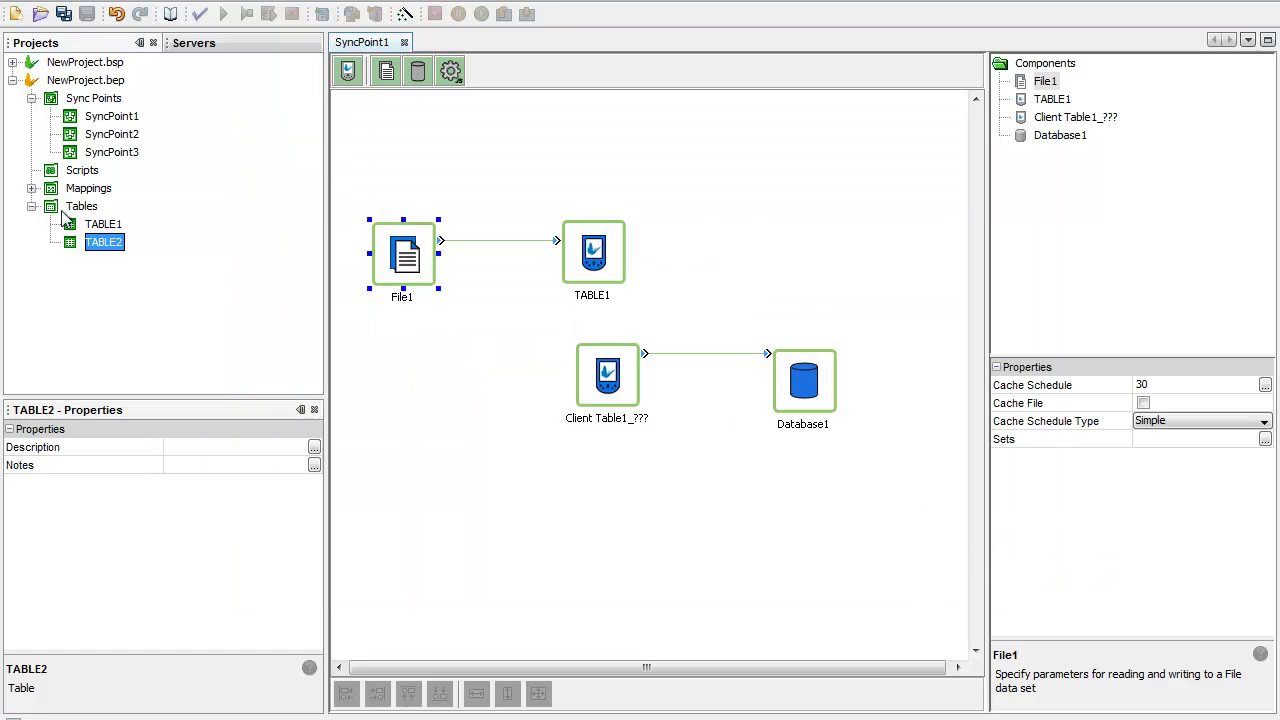
click(31, 188)
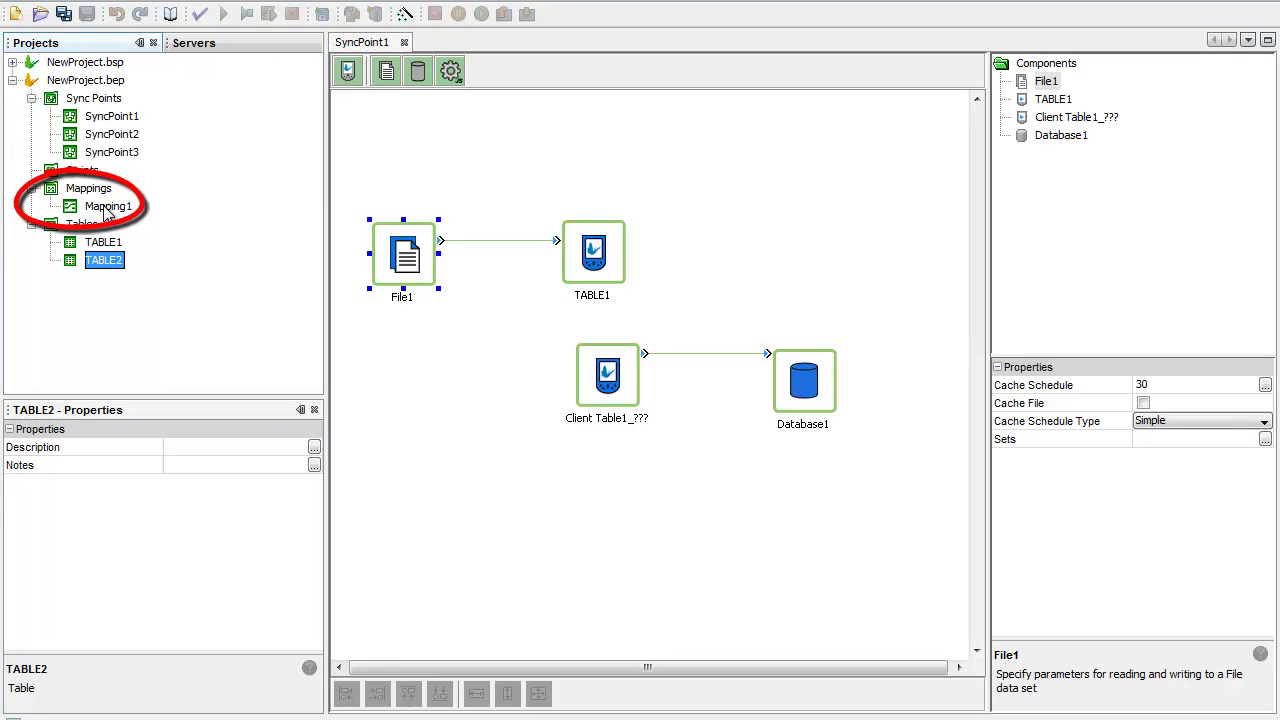
double_click(105, 207)
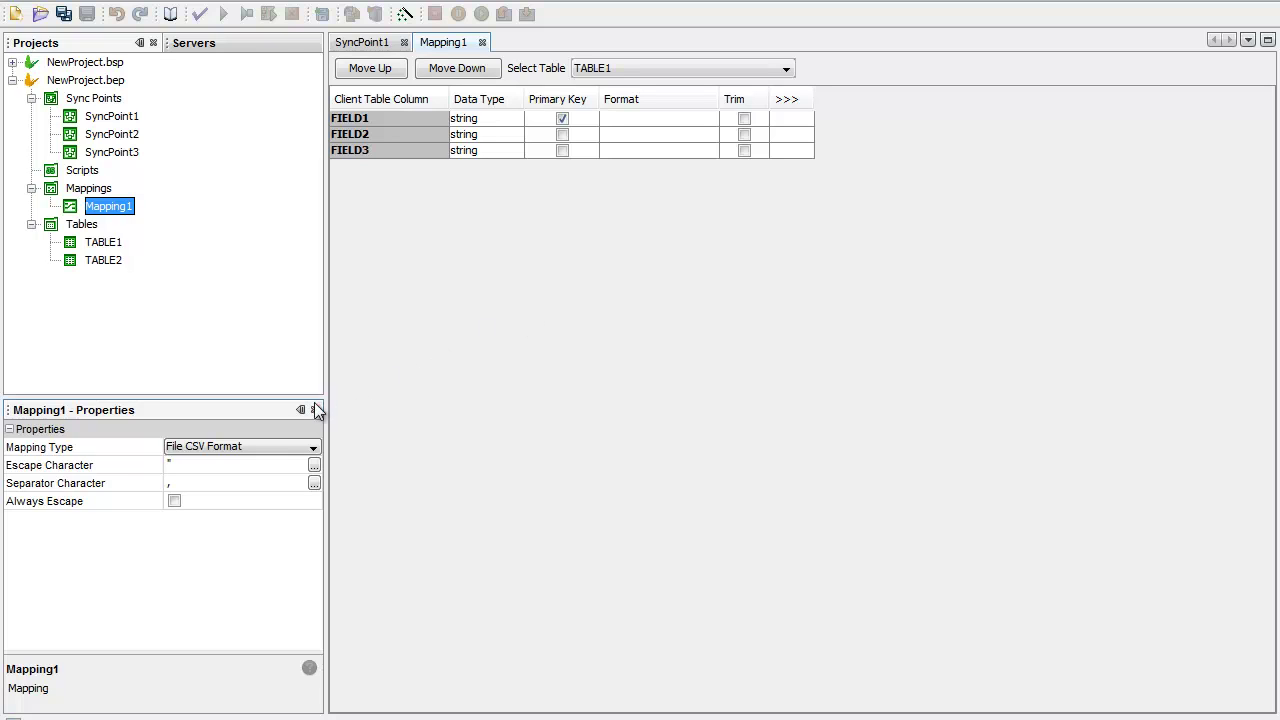
right_click(418, 175)
click(509, 193)
- Open the data text file from the Documents library, compare its layout with Mapping1, and return to the project
key(super)
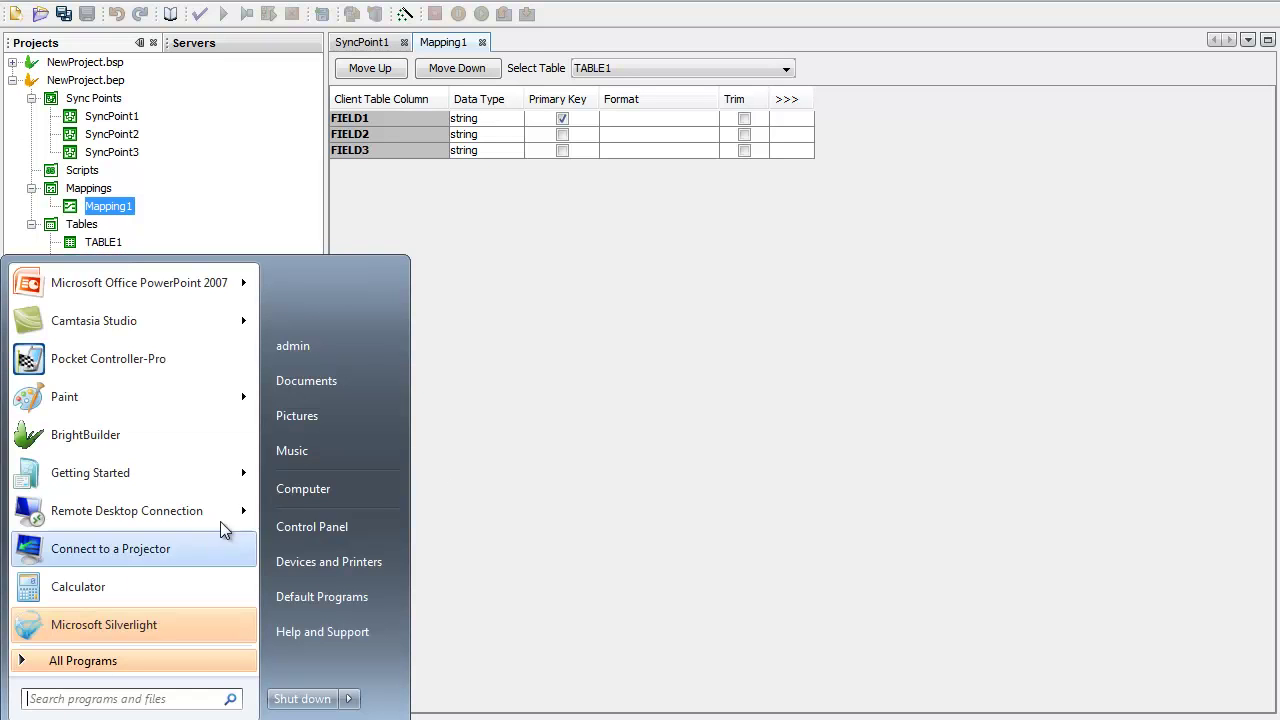
click(400, 297)
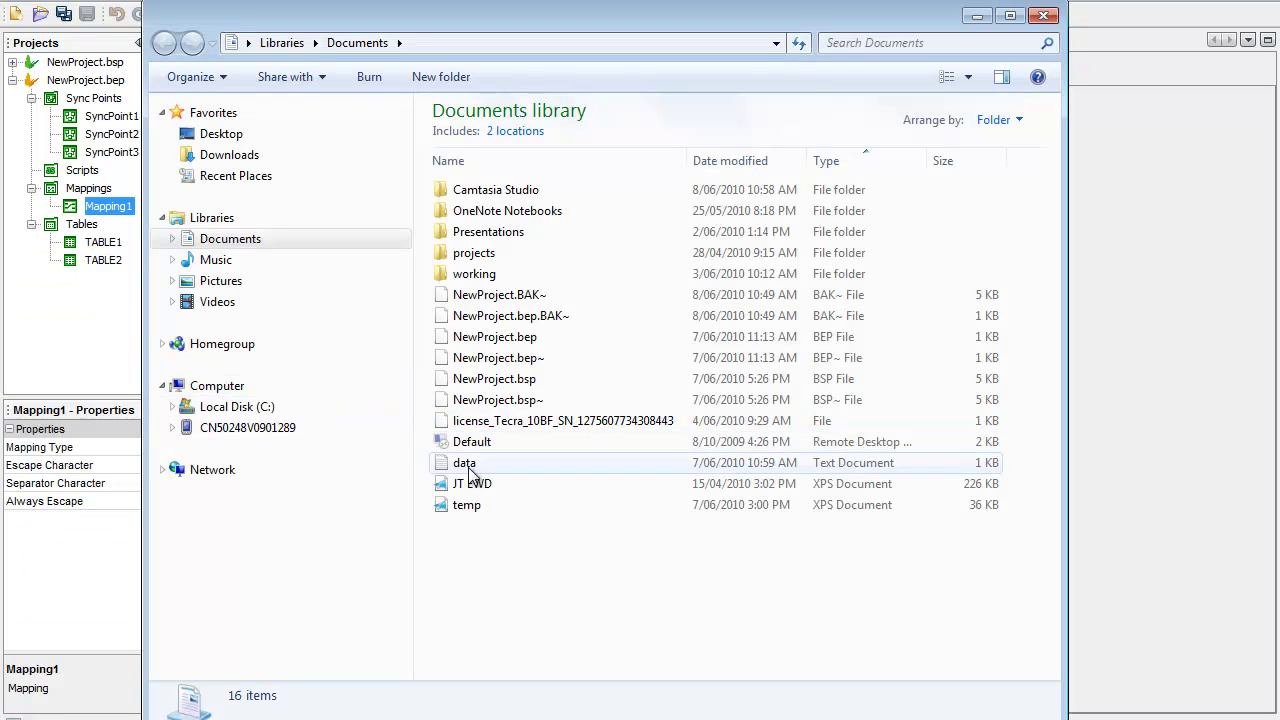
double_click(466, 462)
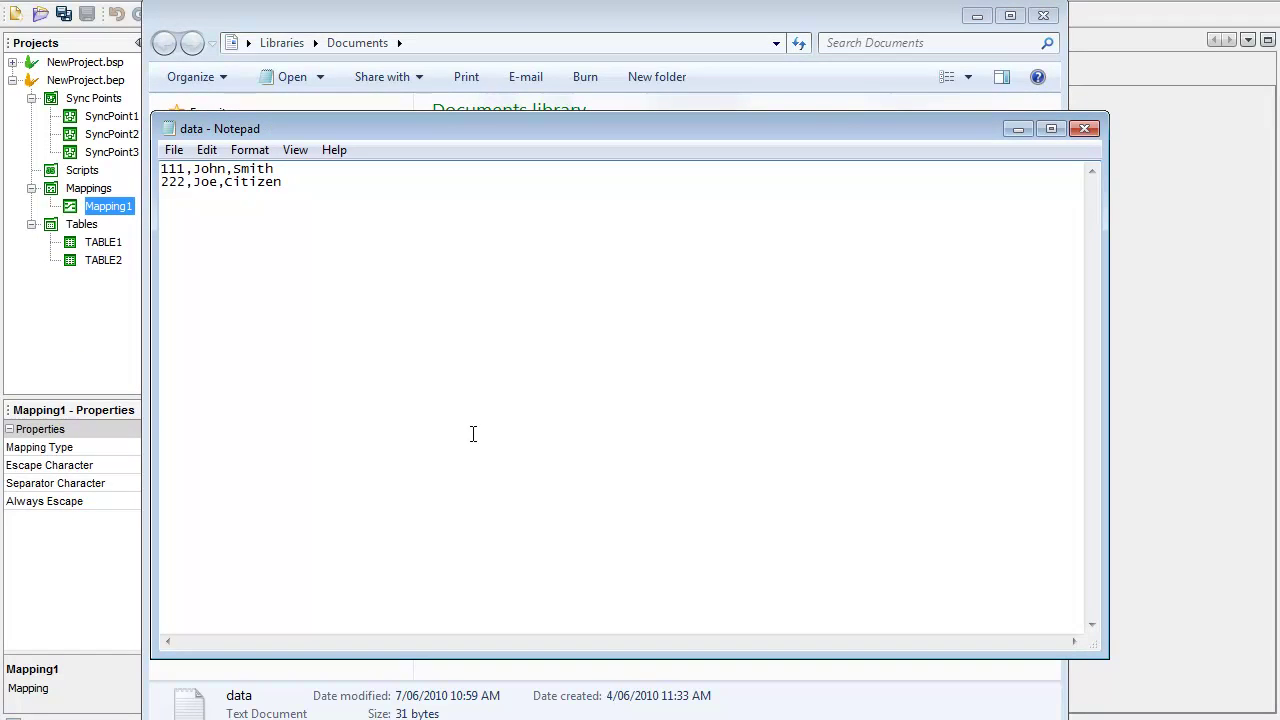
click(977, 15)
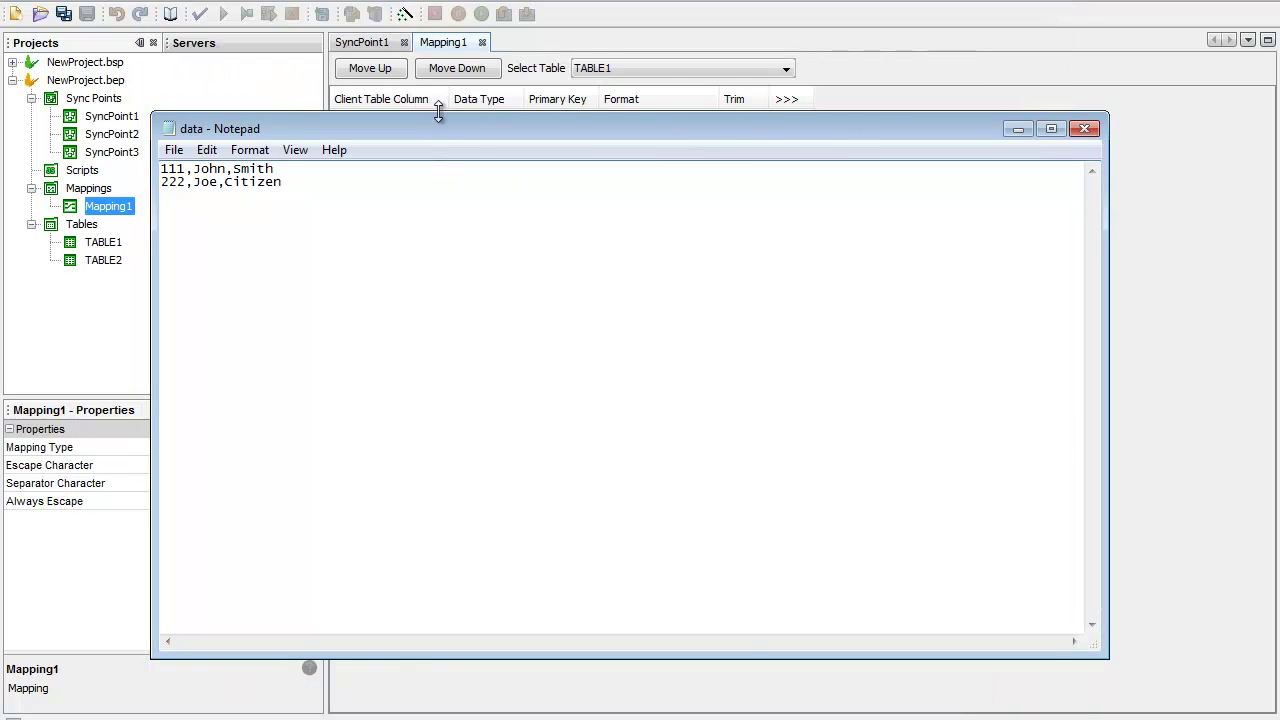
click(800, 39)
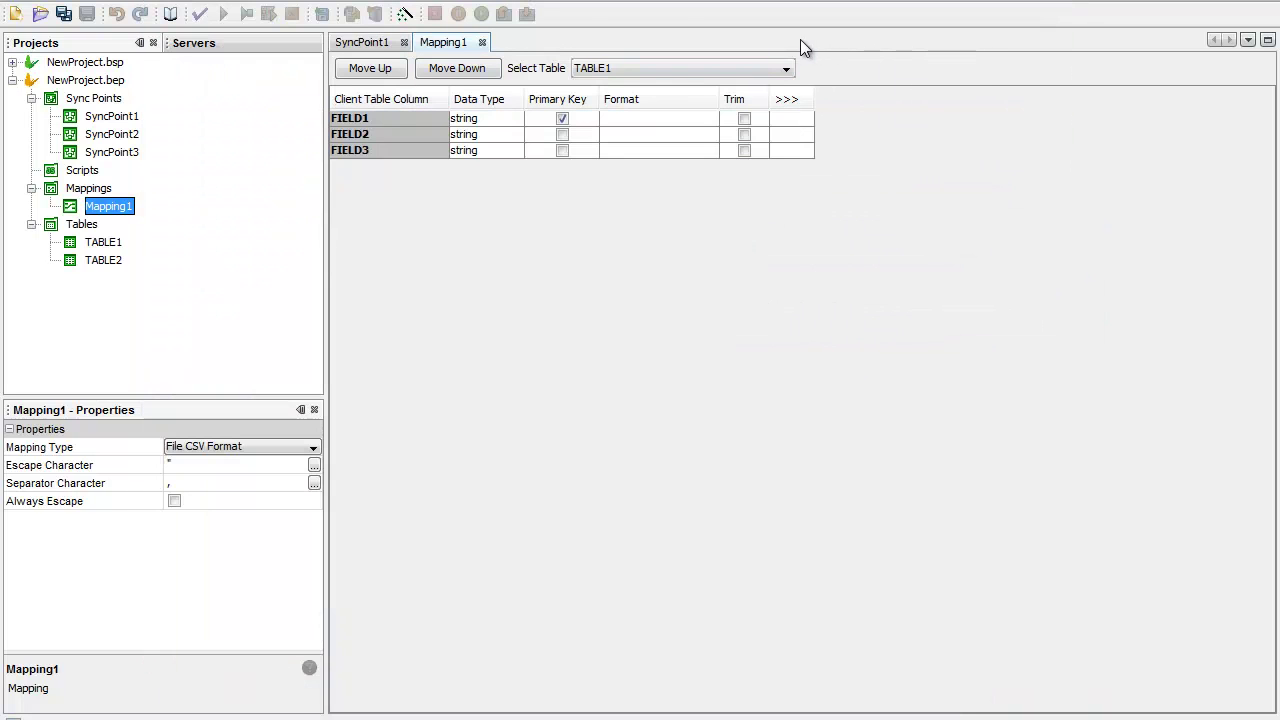
- Close Mapping1 and delete the linked Client Table1_??? and Database1 components from the SyncPoint1 diagram
click(482, 42)
click(840, 505)
drag(851, 426, 551, 346)
right_click(591, 356)
click(640, 446)
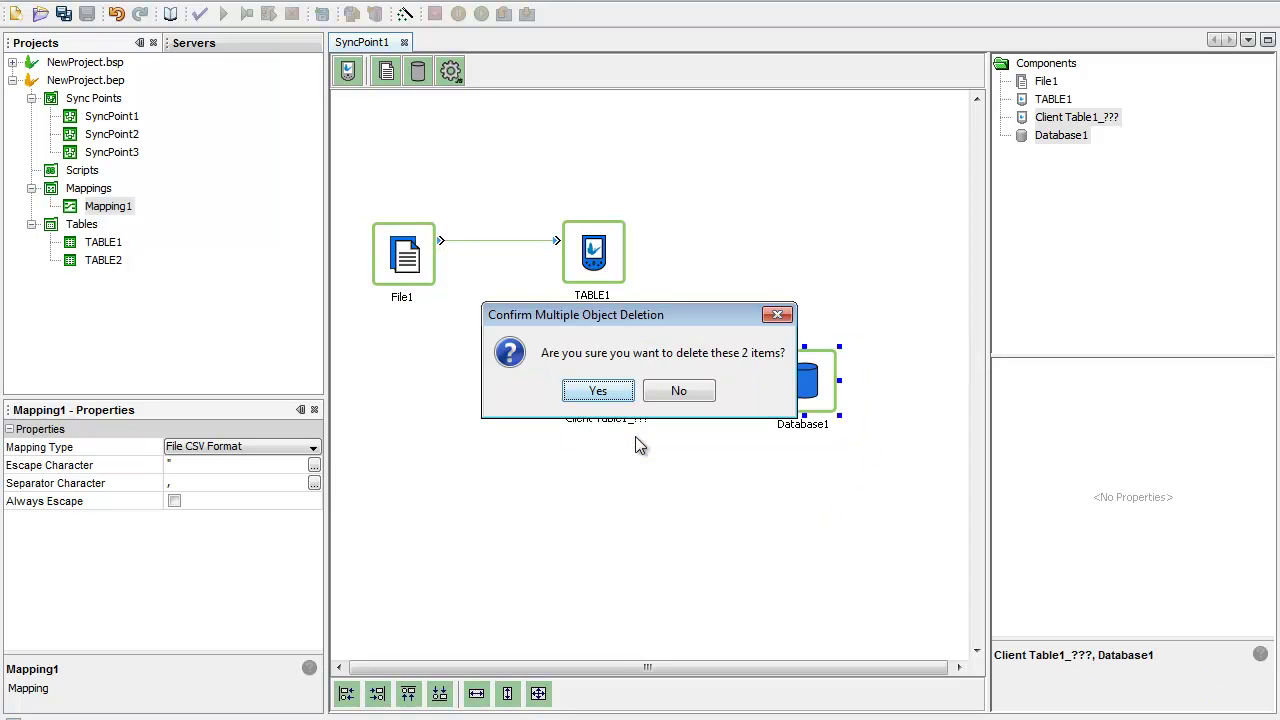
click(606, 391)
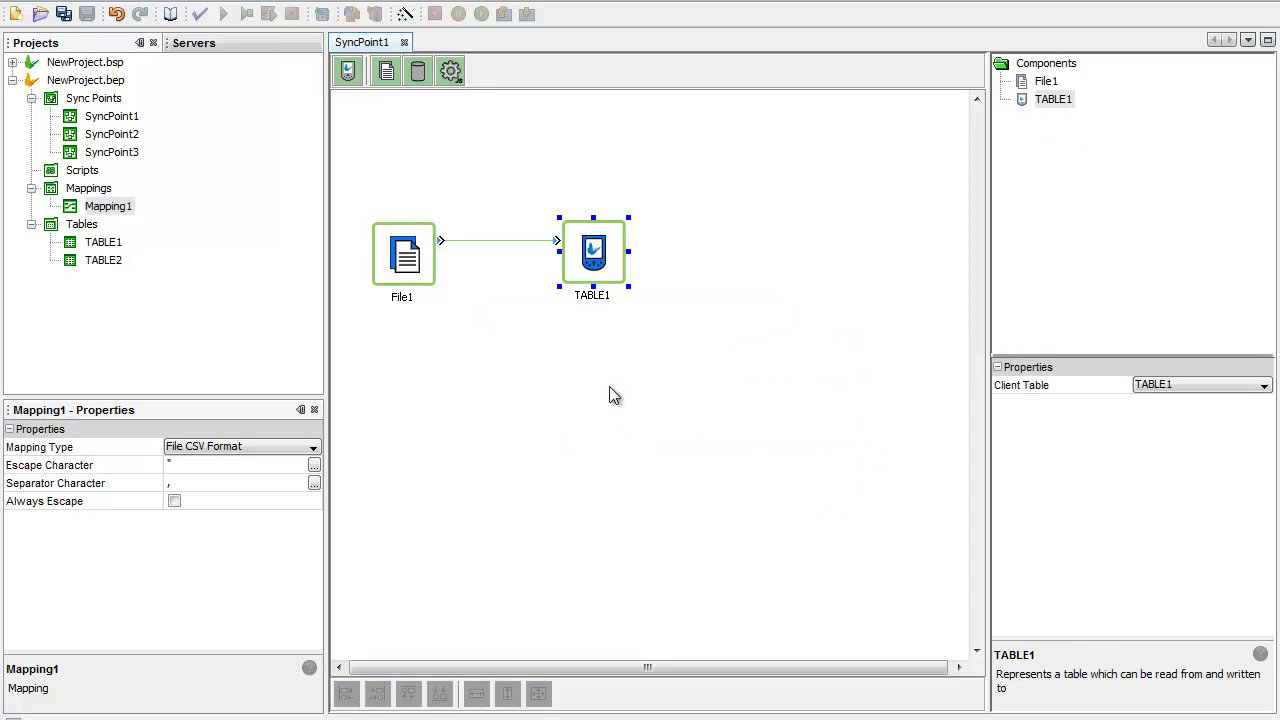
- Delete TABLE2 from the tables of NewProject.bep
click(104, 261)
right_click(104, 261)
click(135, 366)
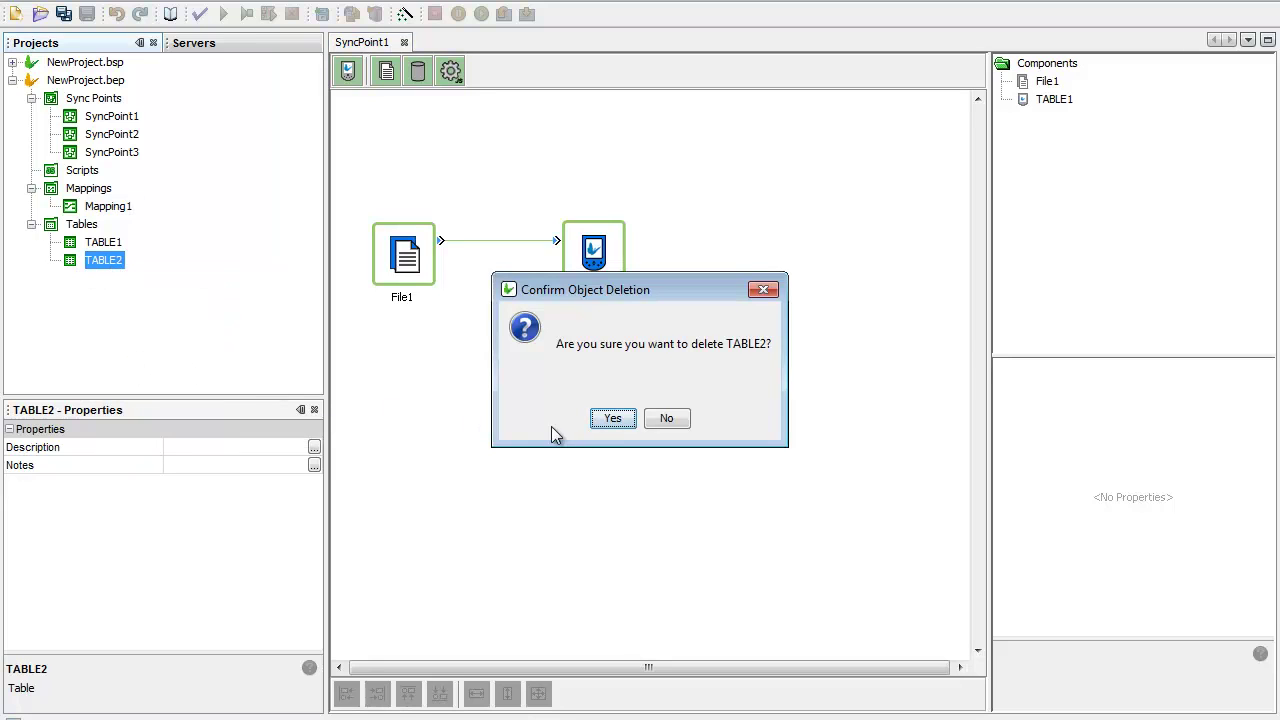
click(603, 420)
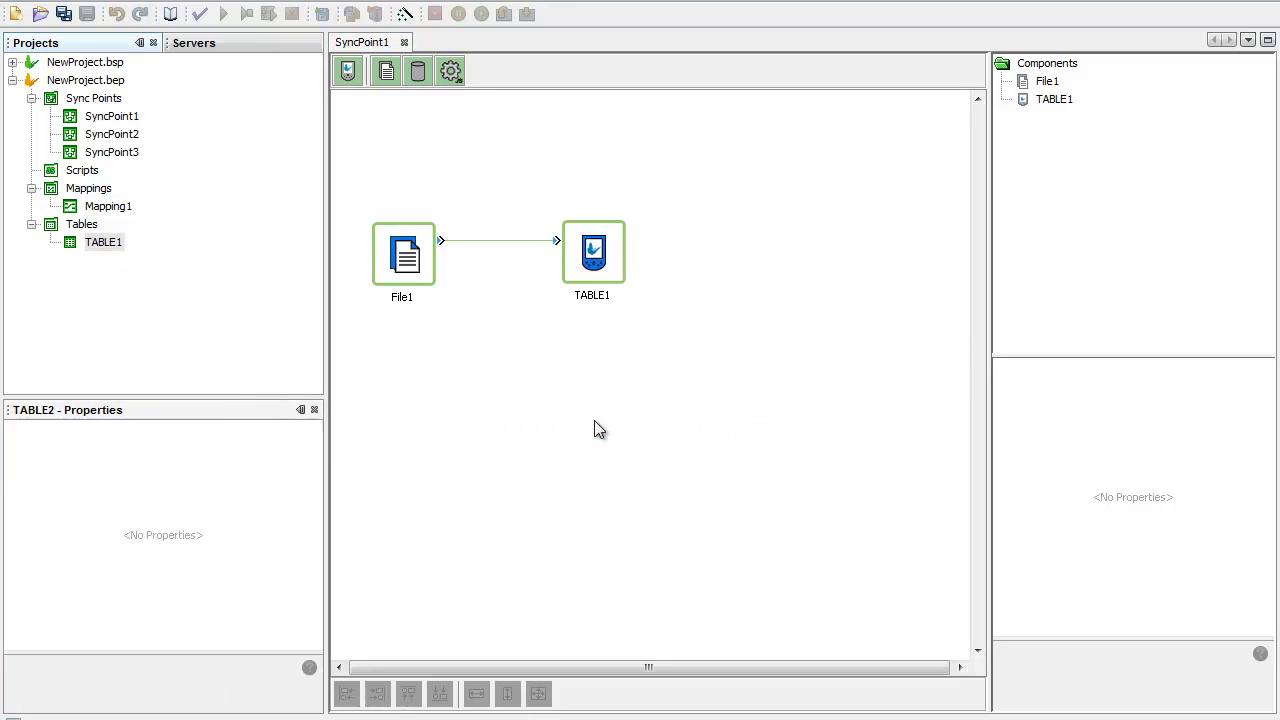
- Execute NewProject.bep on BrightServer, synchronise the handheld device with it, and close the synchronisation progress
click(105, 81)
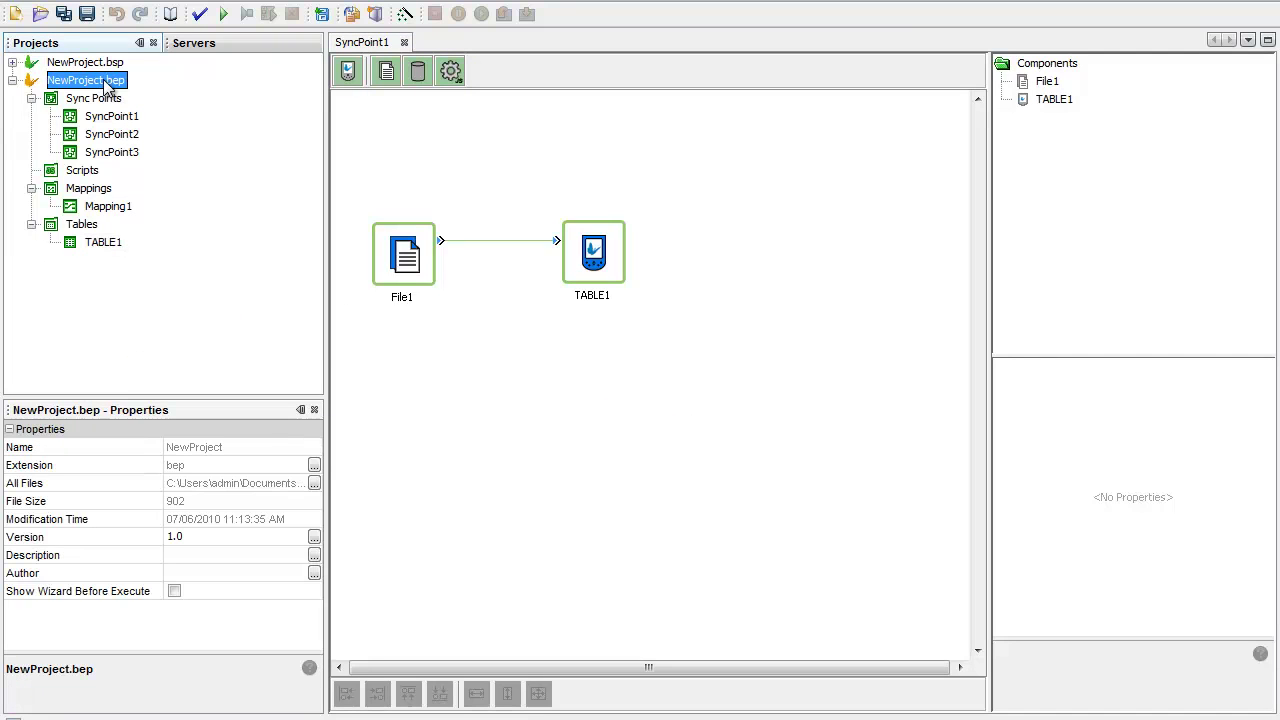
click(224, 14)
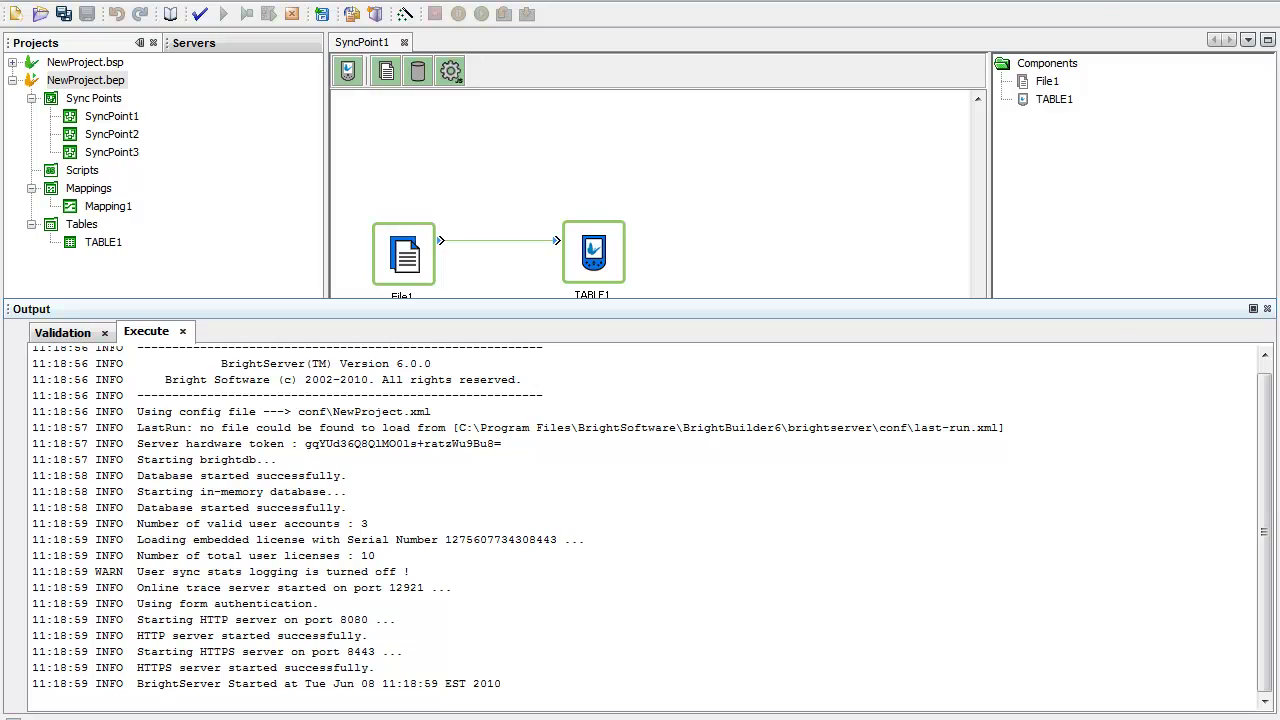
click(980, 326)
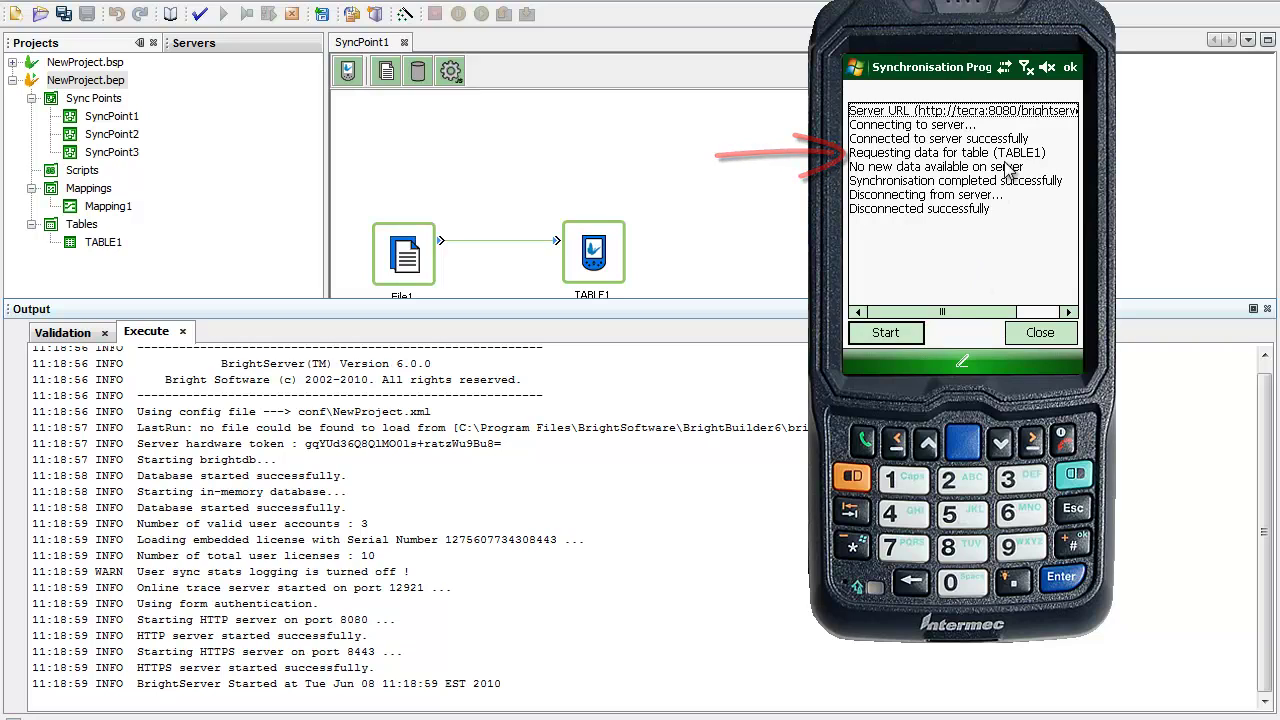
click(1038, 333)
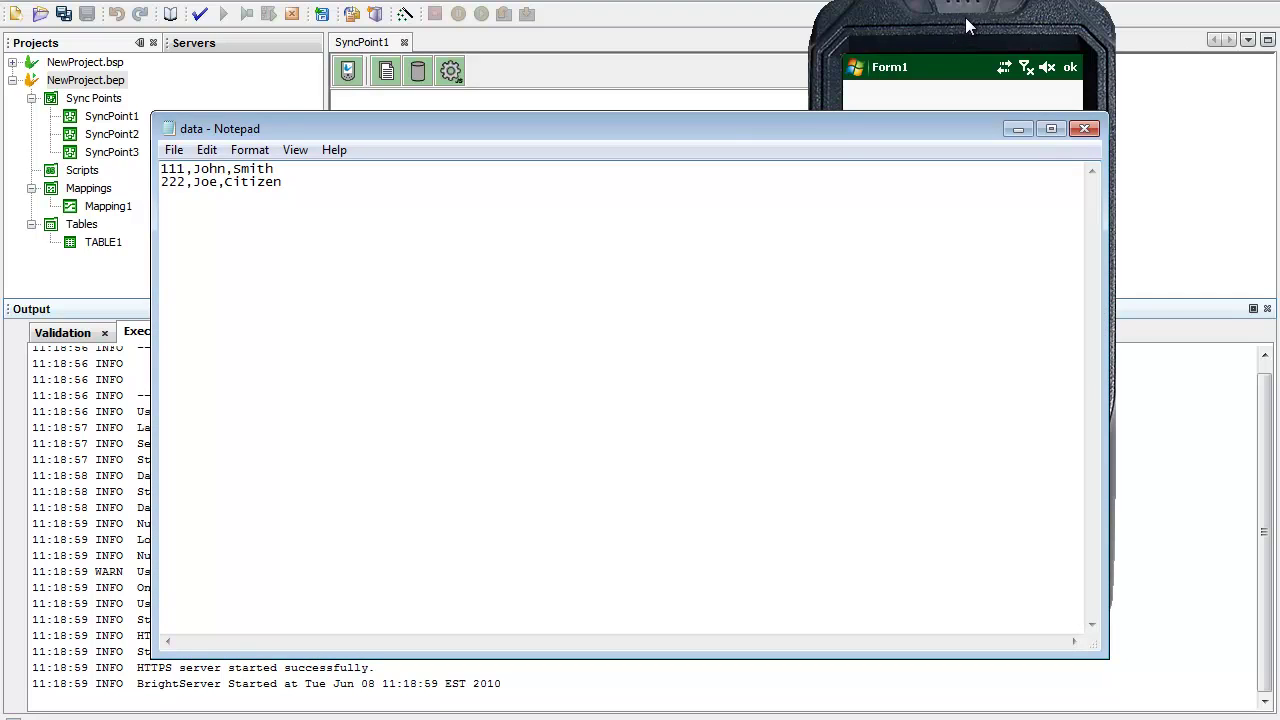
- Open Form2 on the handheld device beside the data file and compare both synchronised records with the file
click(966, 18)
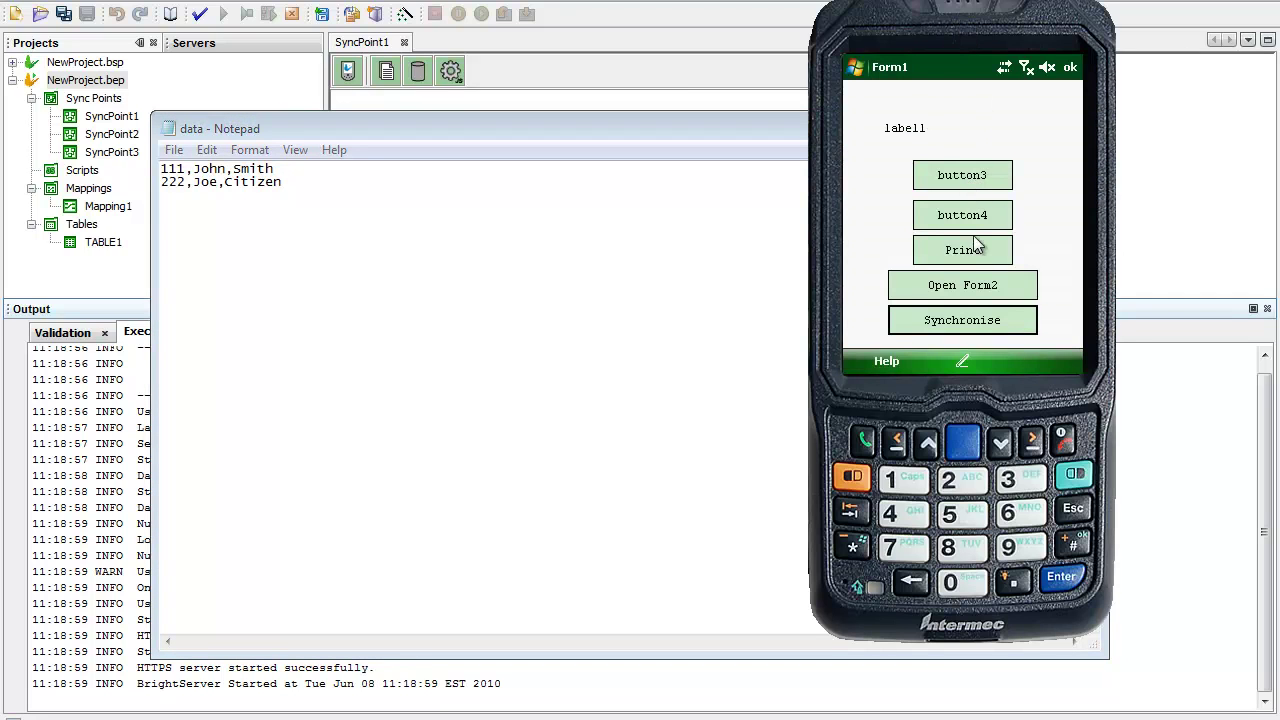
click(977, 285)
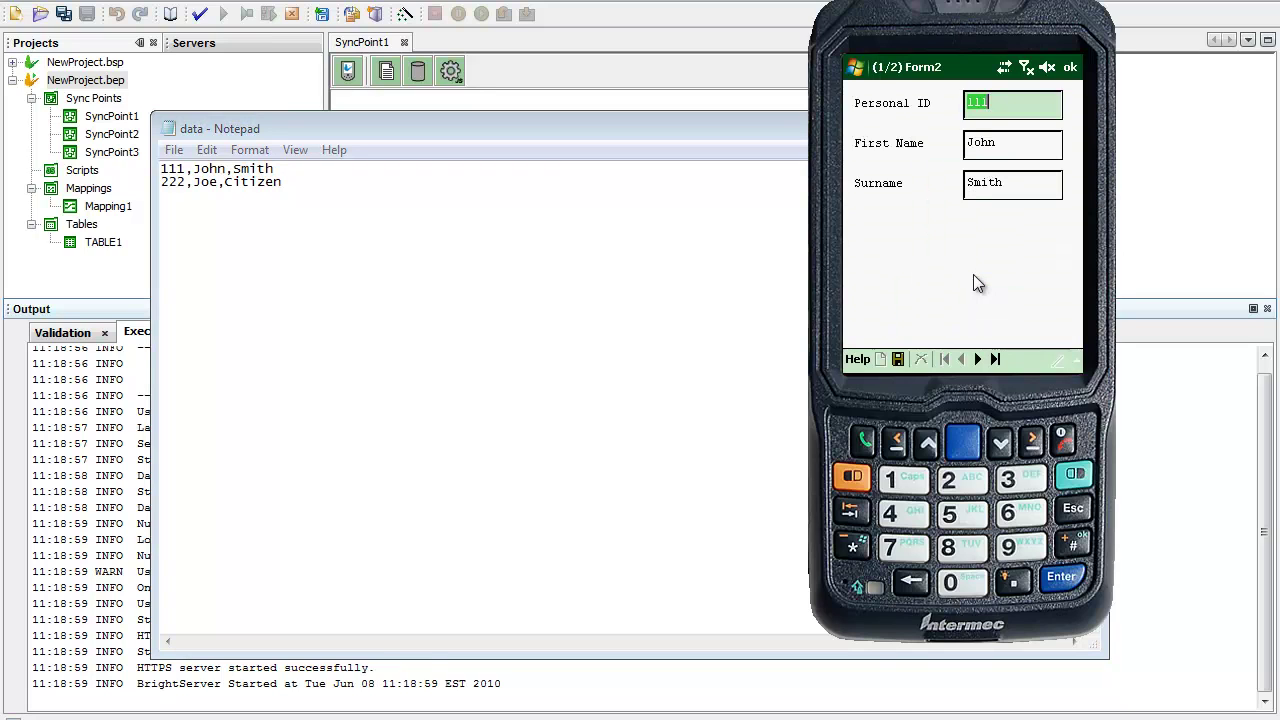
drag(922, 35, 438, 120)
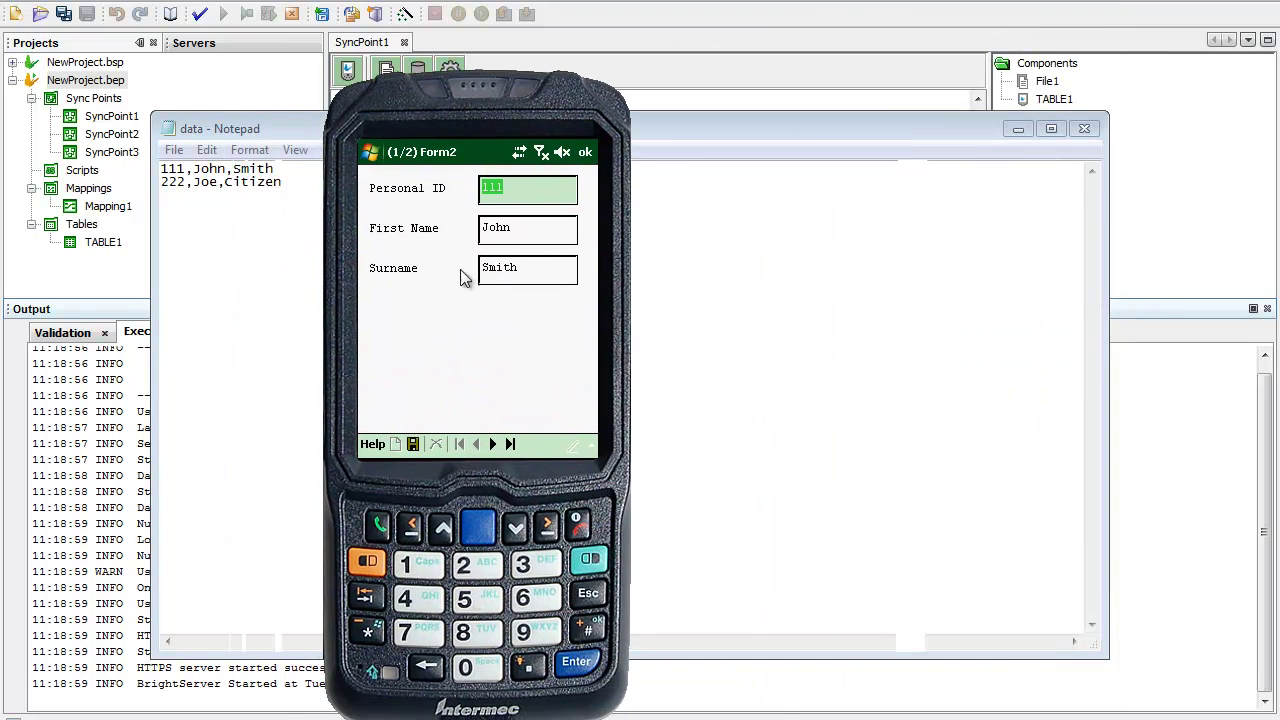
click(492, 445)
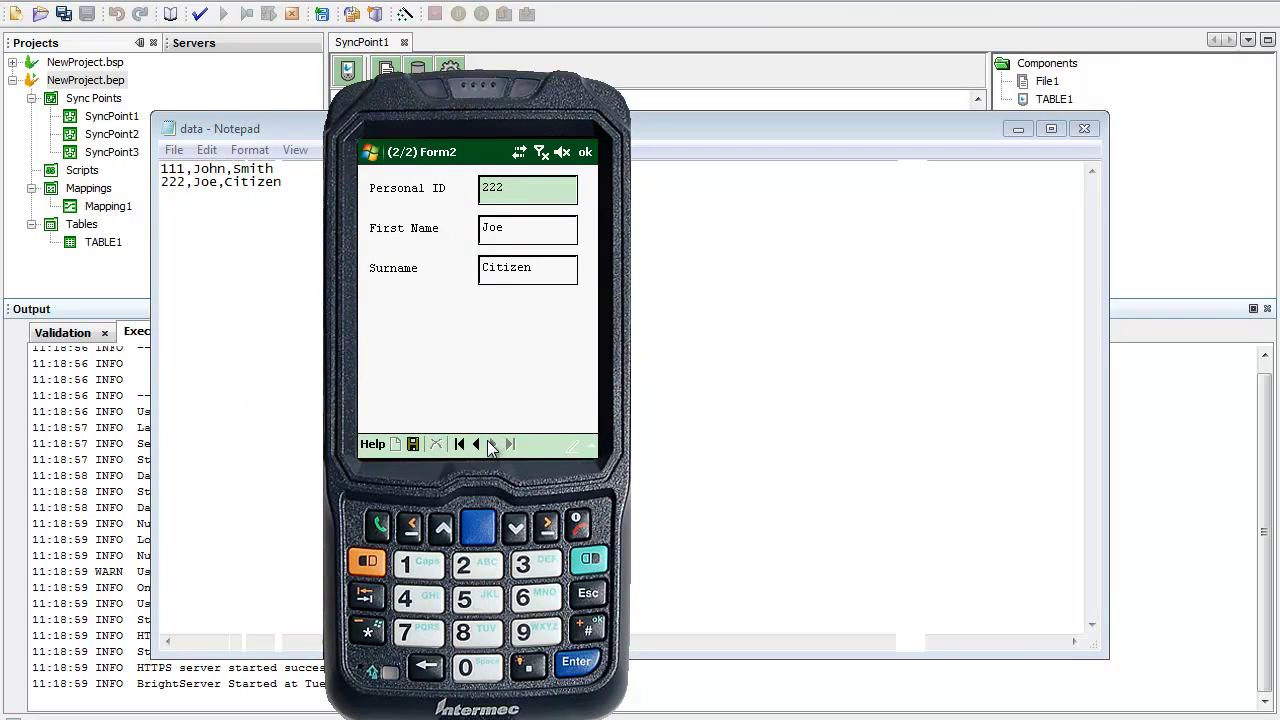
- Replace the surname in record 222 of the data text file with the surname used in record 111
click(299, 179)
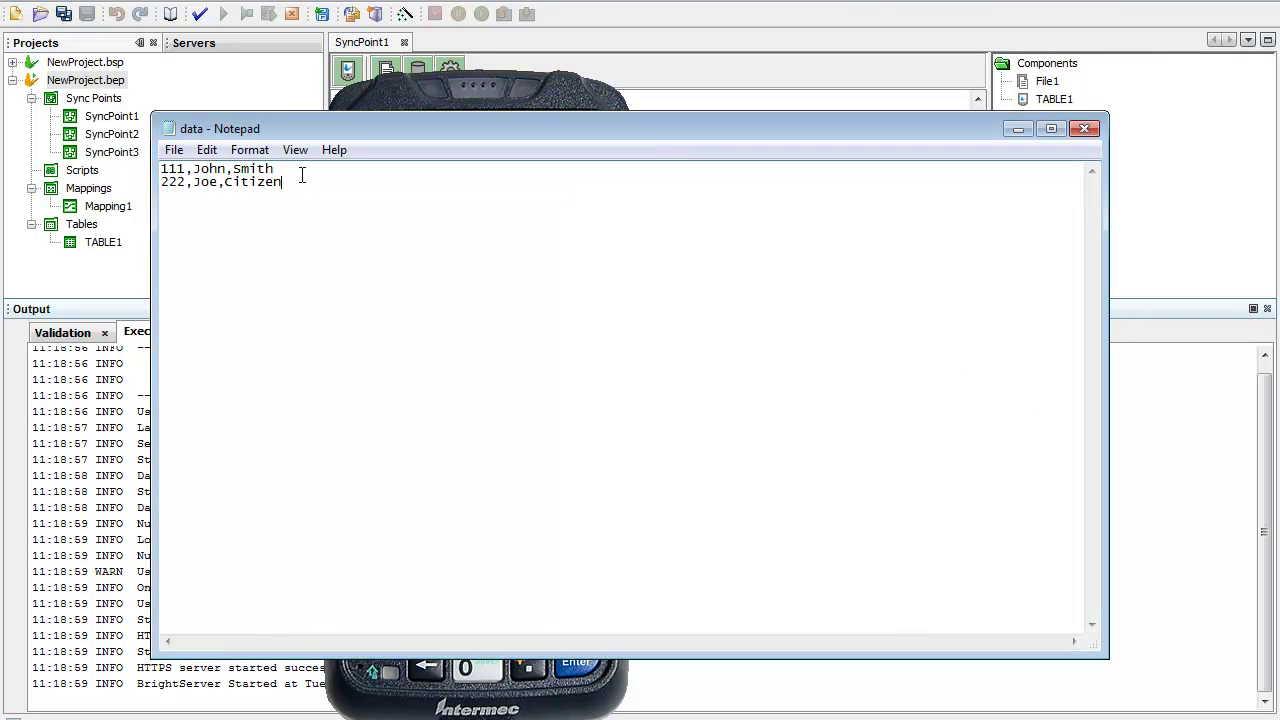
key(BackSpace)
key(BackSpace)
key(BackSpace)
key(BackSpace)
key(BackSpace)
text(Smith)
- Synchronise the handheld device again from Form1 and check the second record in Form2
click(556, 107)
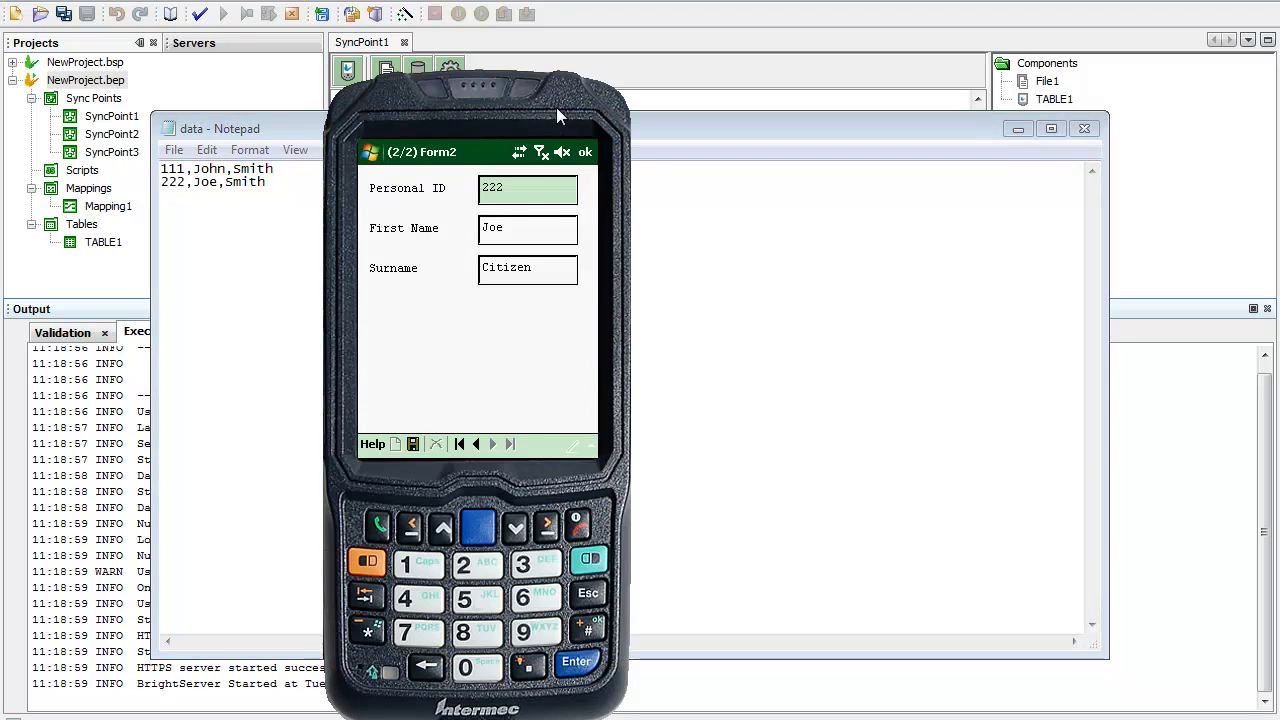
click(588, 156)
click(509, 410)
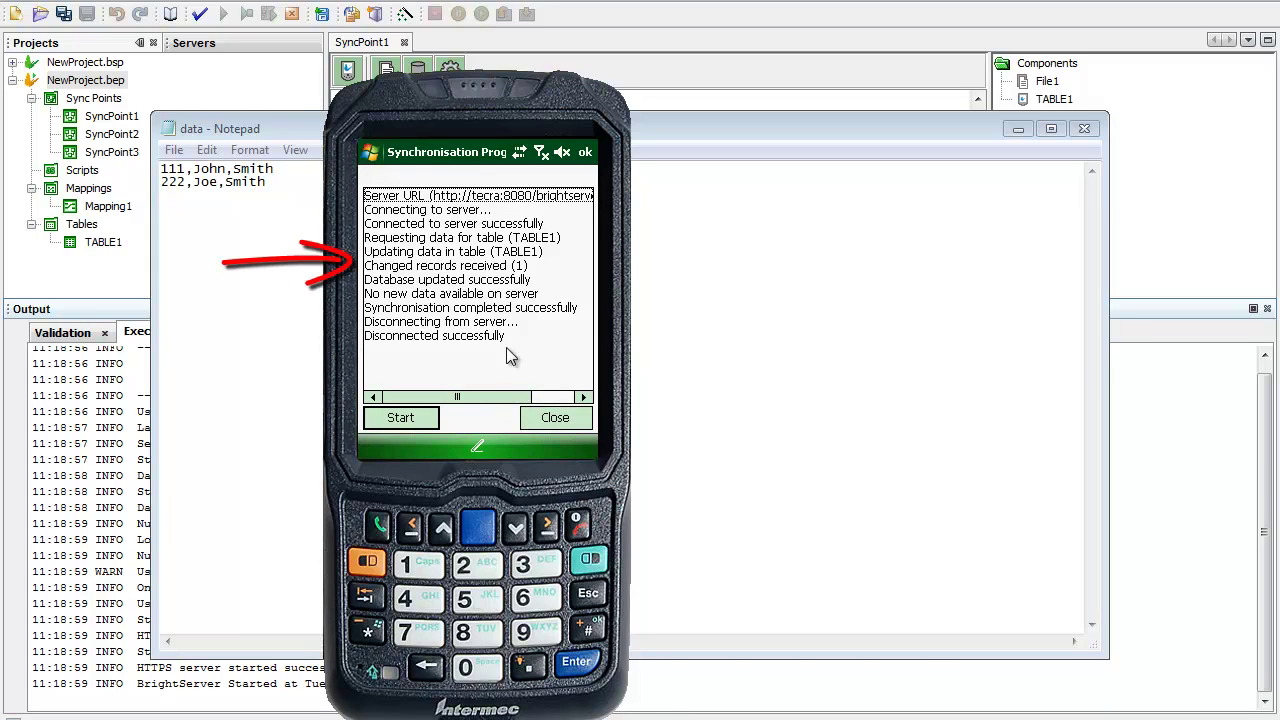
click(548, 418)
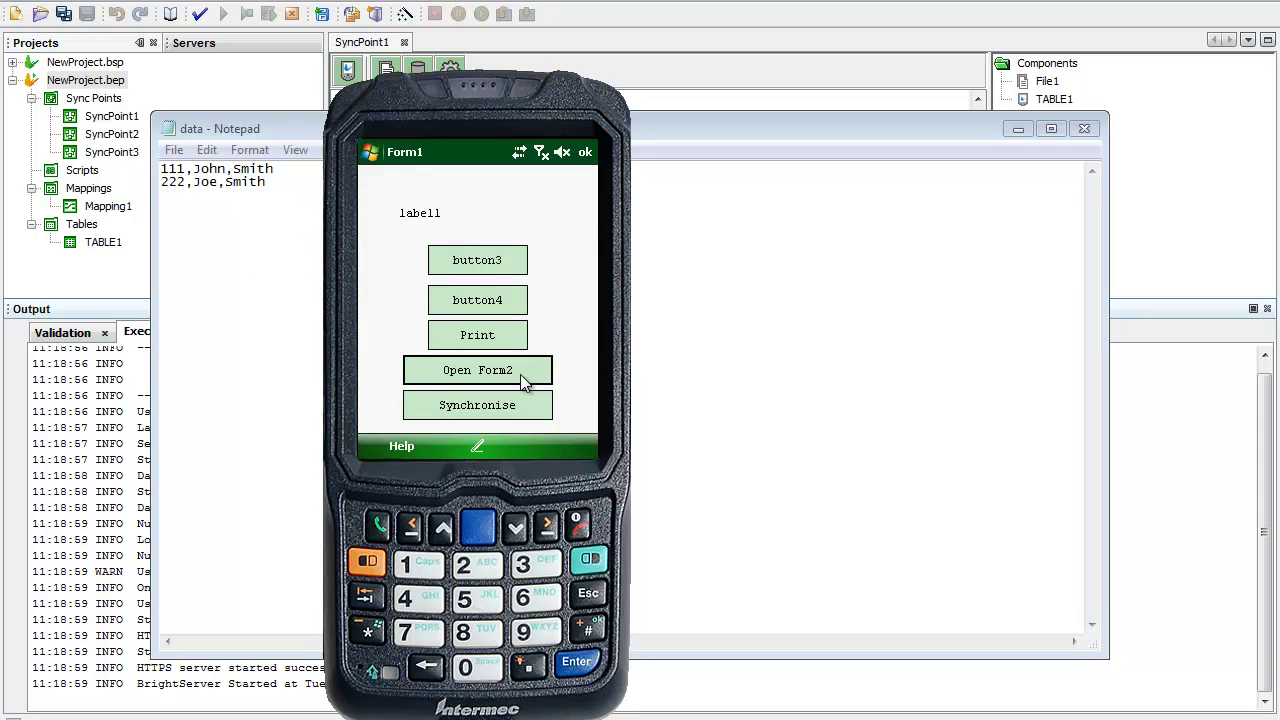
click(520, 380)
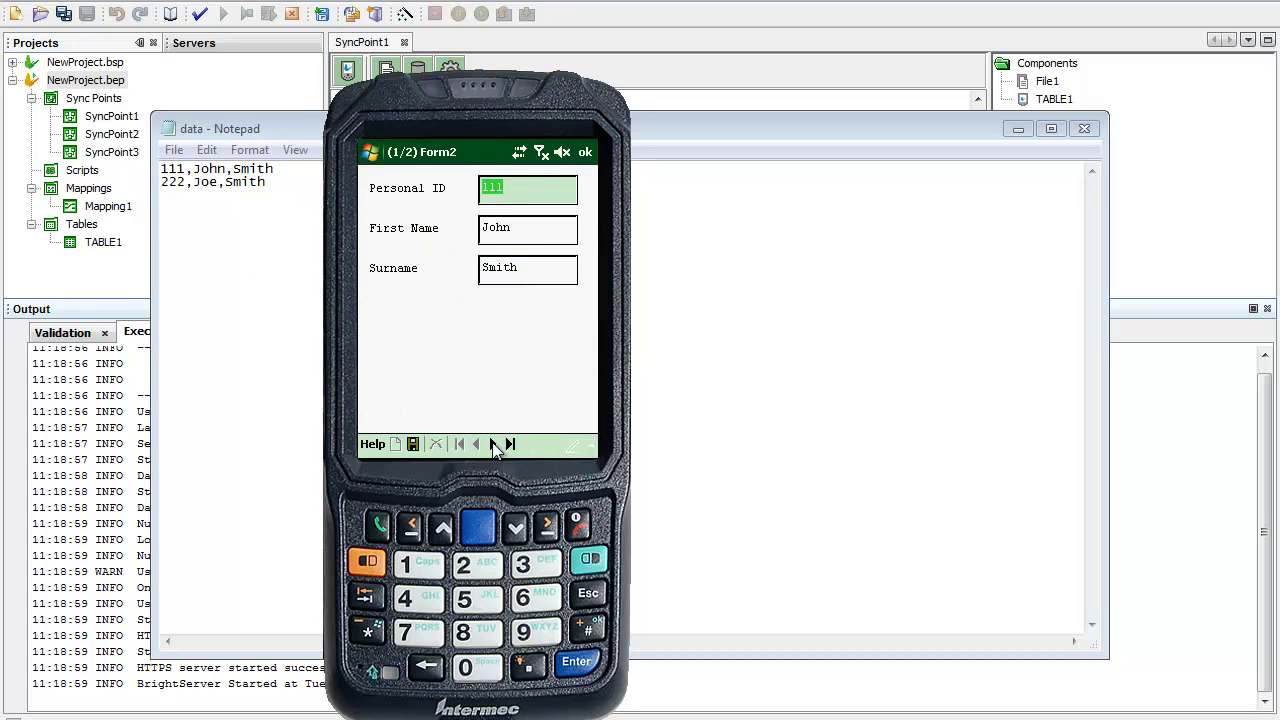
click(492, 444)
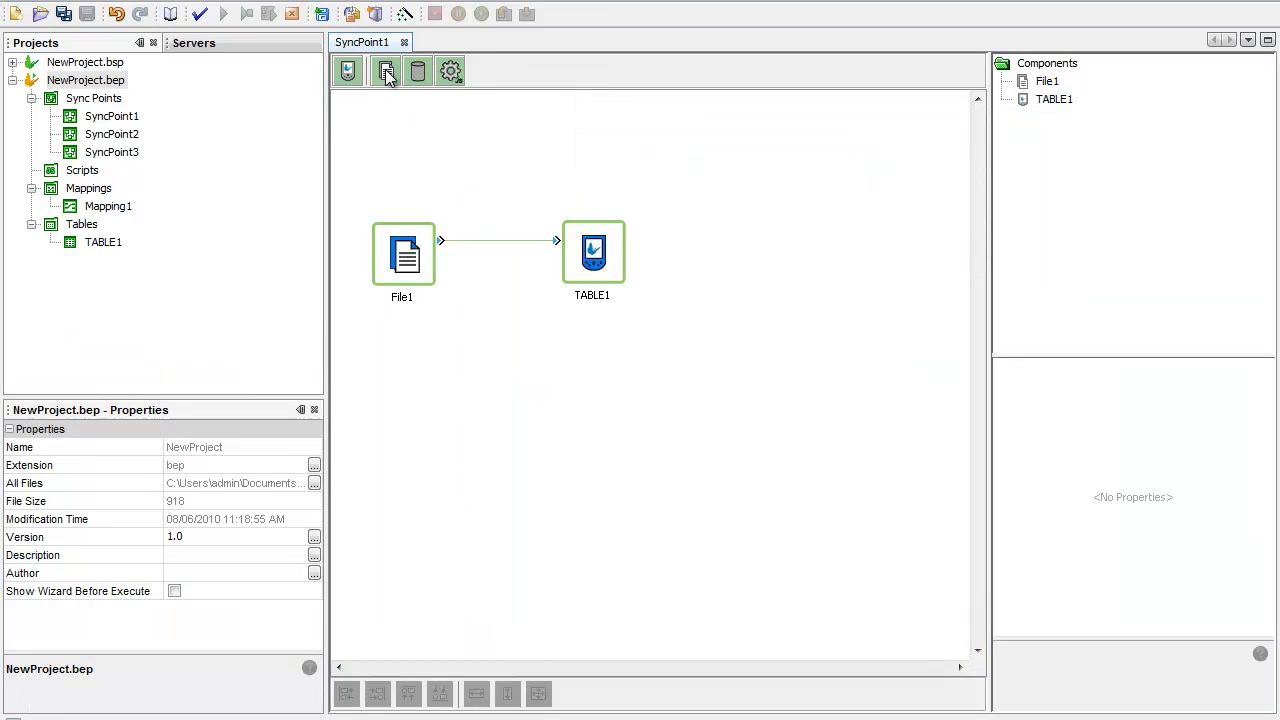
- Add a Database component below TABLE1 in SyncPoint1 and preview its connection settings for MS SQL Server 2008, discarding them
drag(465, 258, 584, 362)
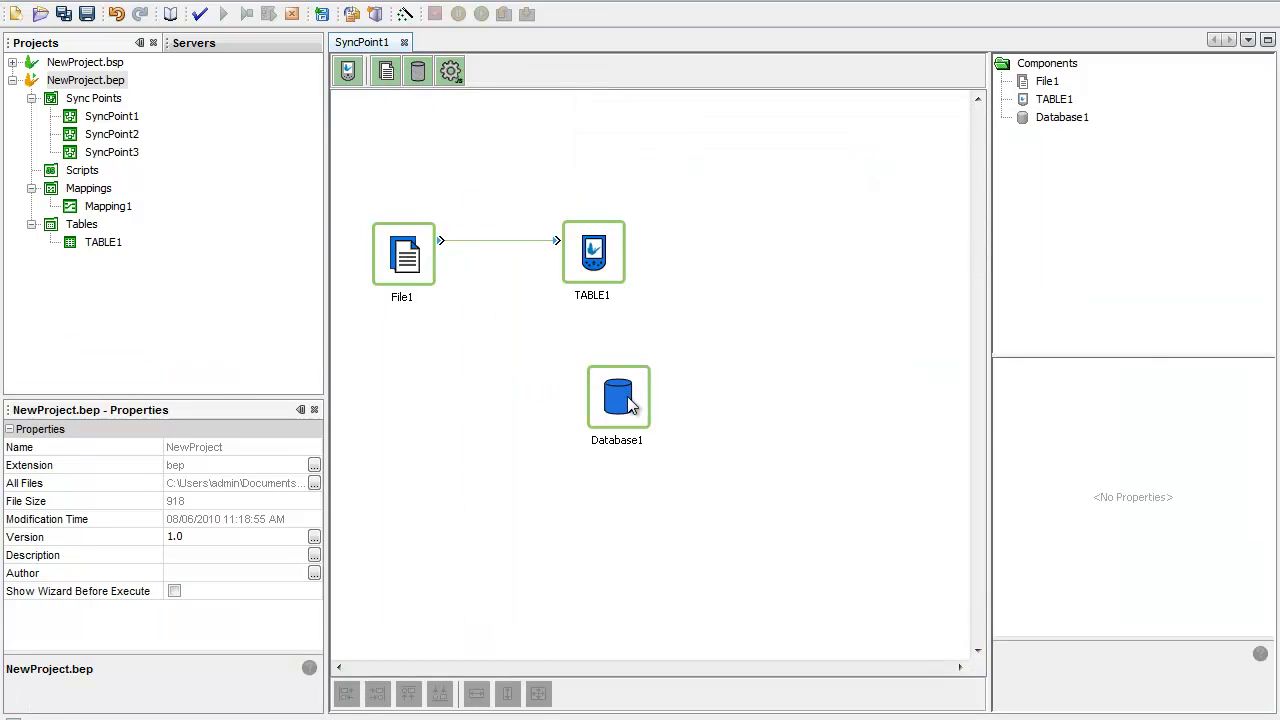
click(606, 386)
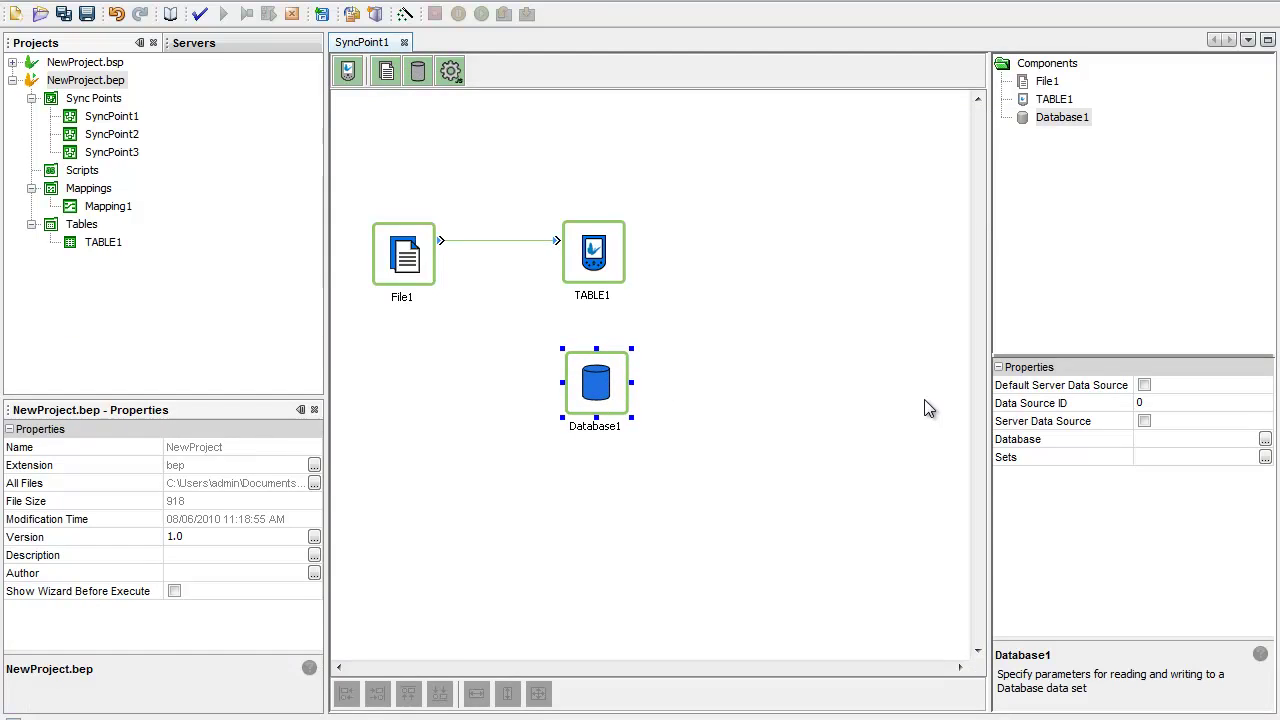
click(1265, 439)
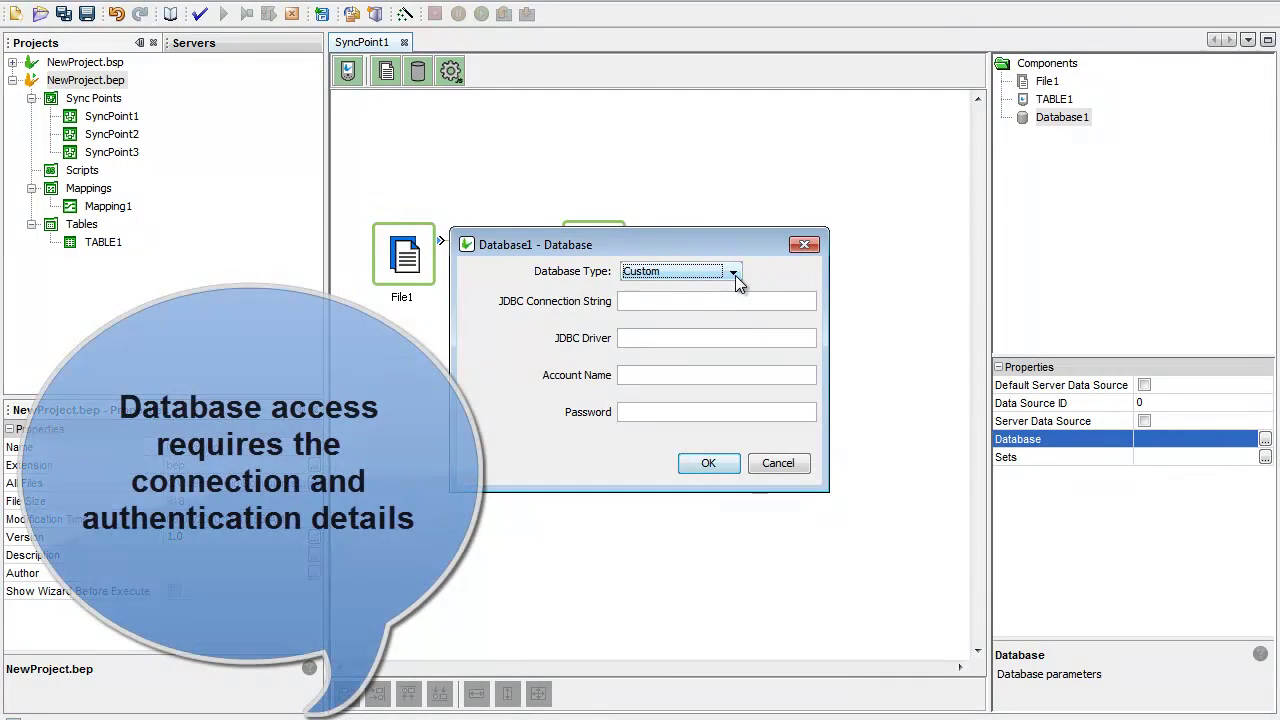
click(733, 272)
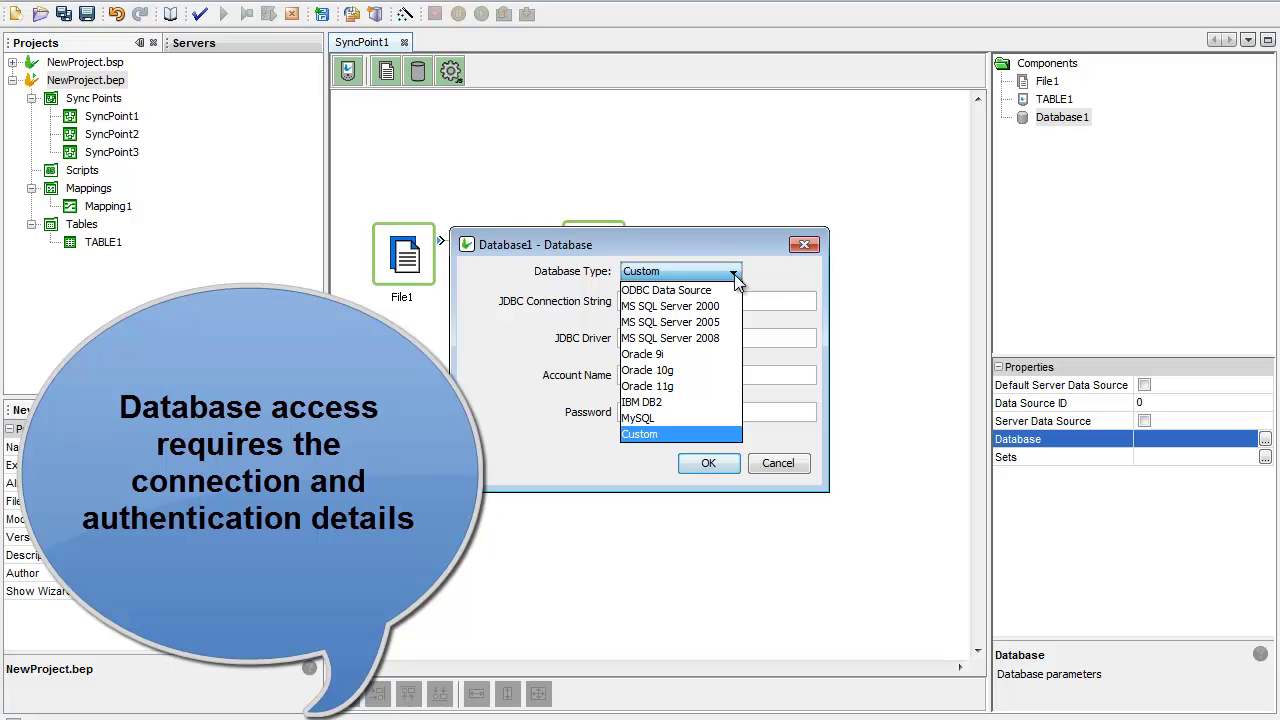
click(711, 337)
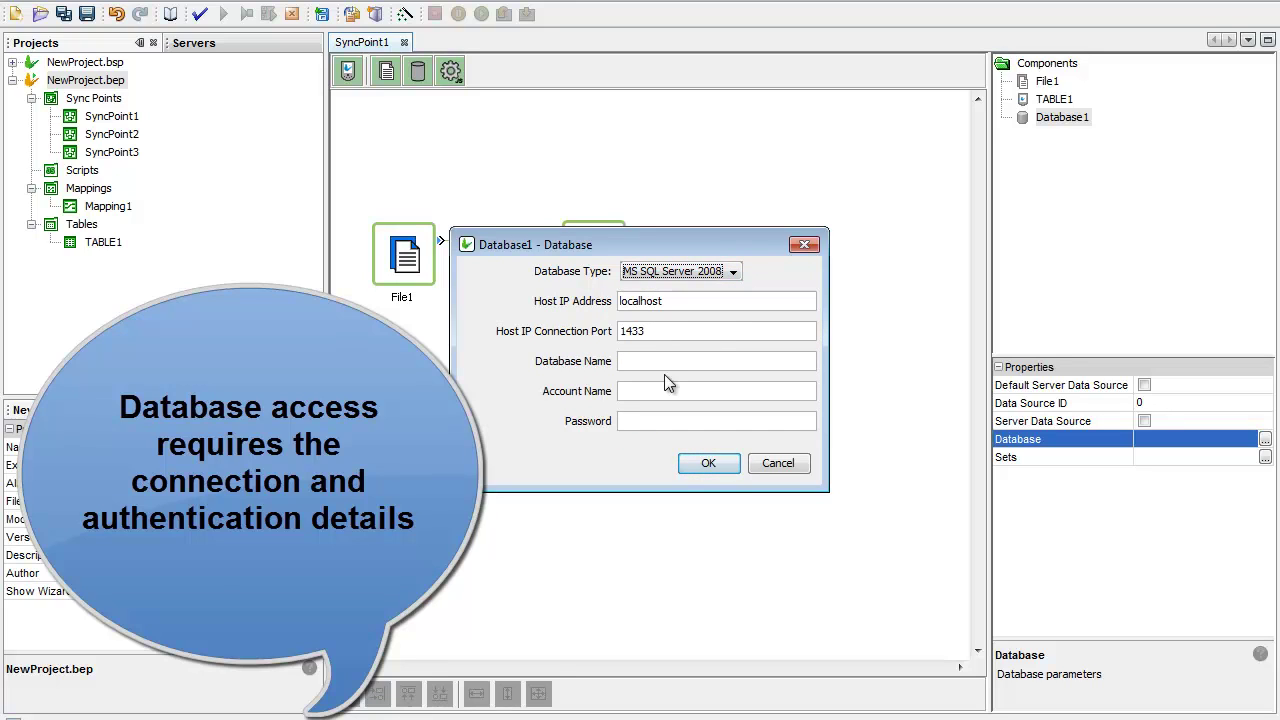
click(677, 361)
click(774, 462)
click(774, 463)
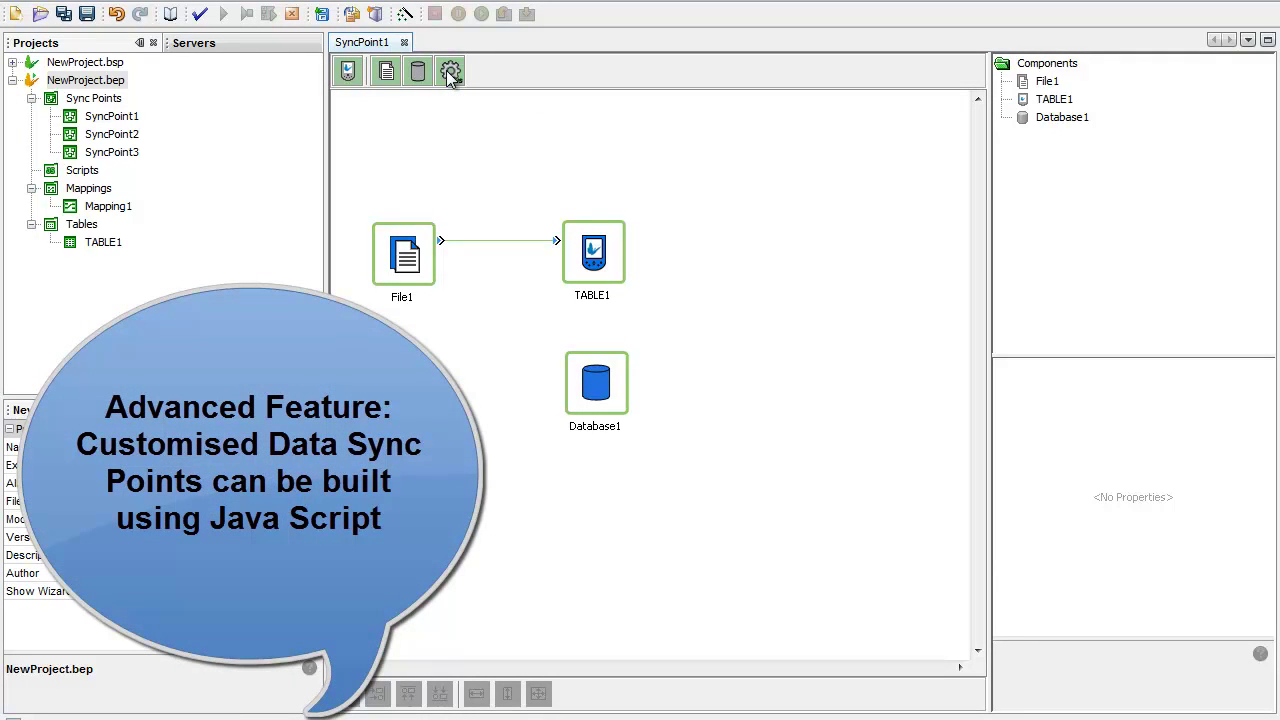
- Add a User Defined Sync Point component beside Database1 in SyncPoint1, aligned with it
click(450, 72)
click(734, 379)
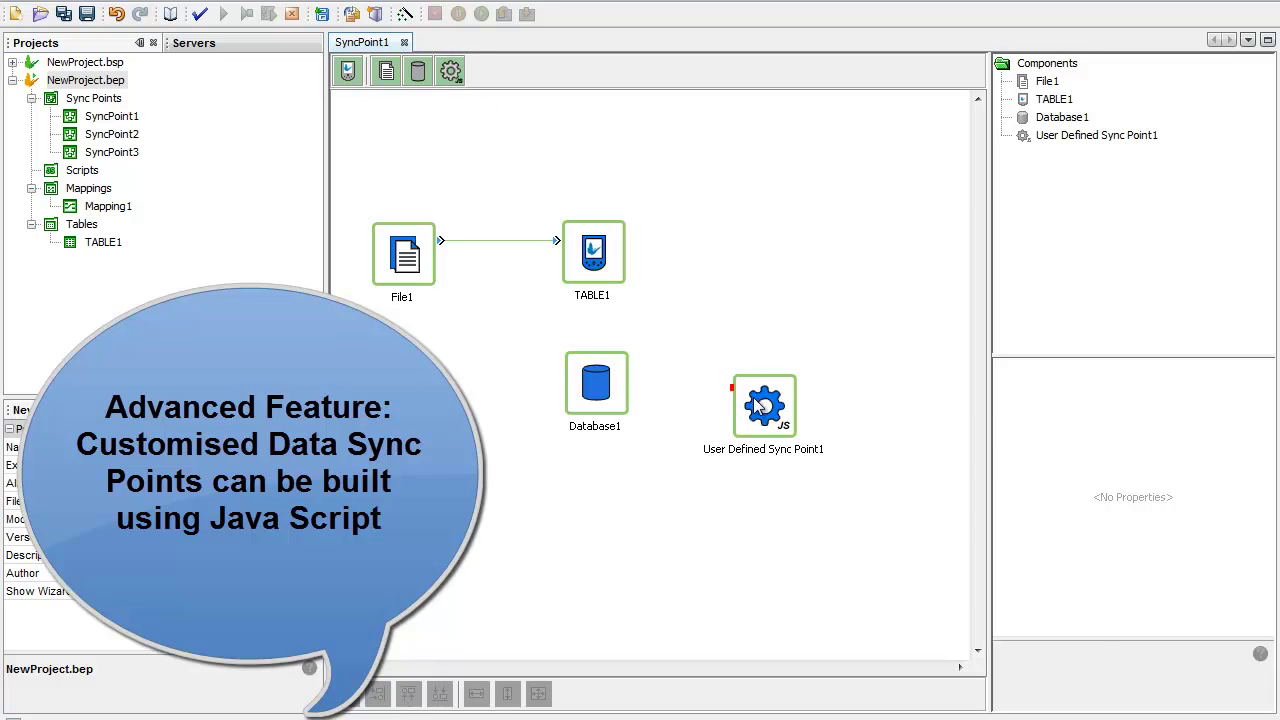
click(768, 386)
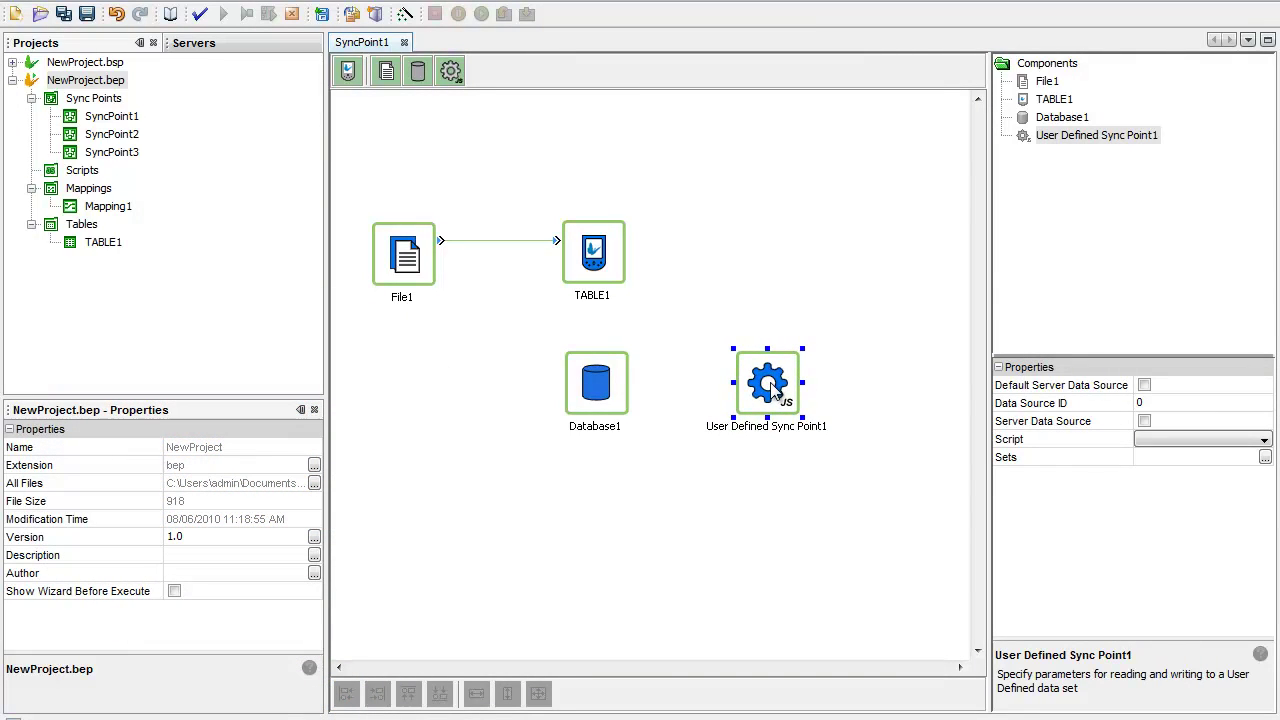
- Delete both Database1 and the User Defined Sync Point from SyncPoint1
click(790, 488)
click(775, 413)
drag(769, 393, 580, 334)
right_click(600, 370)
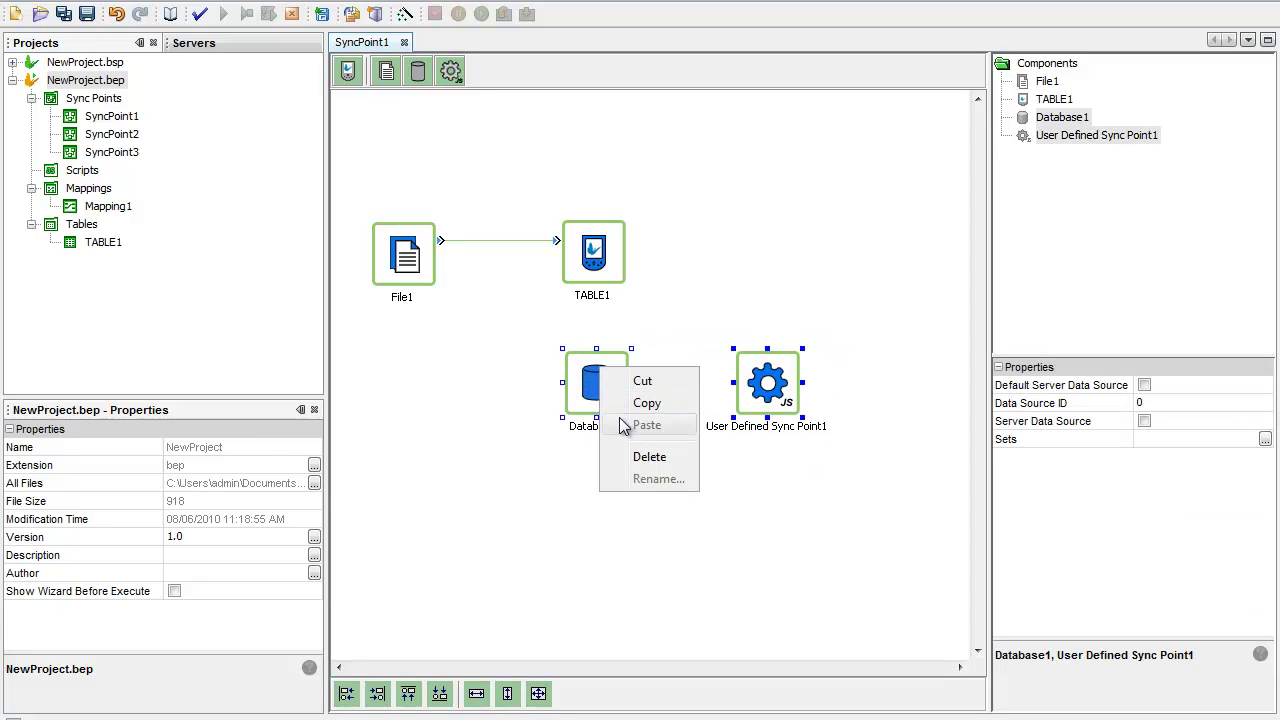
click(648, 457)
click(617, 393)
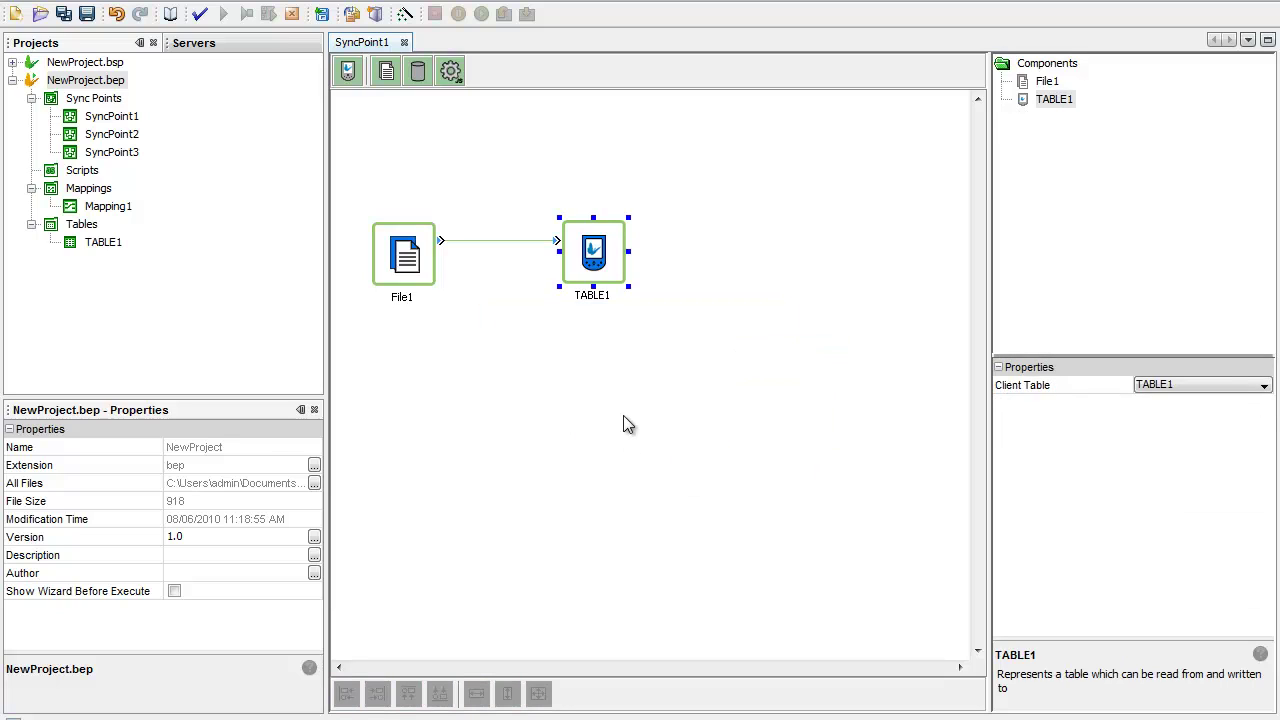
- Examine the template types offered for a new script in the project and dismiss the wizard without creating one
click(86, 172)
right_click(88, 174)
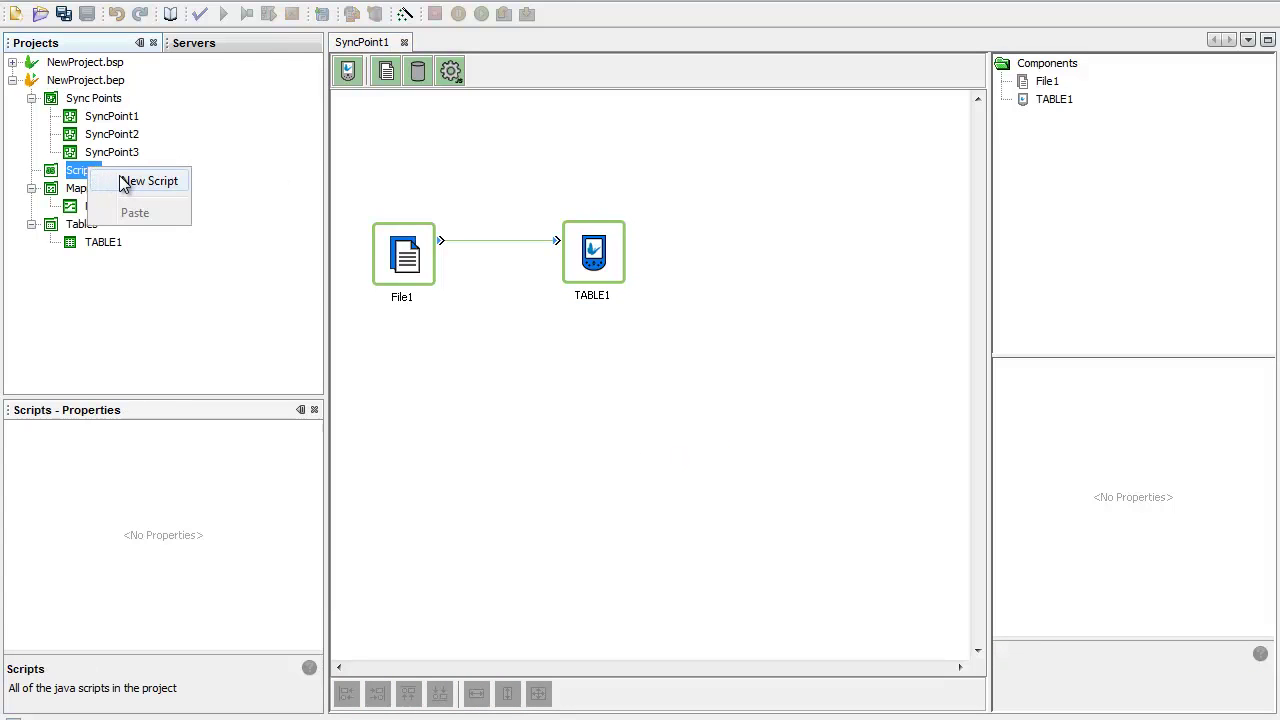
click(124, 182)
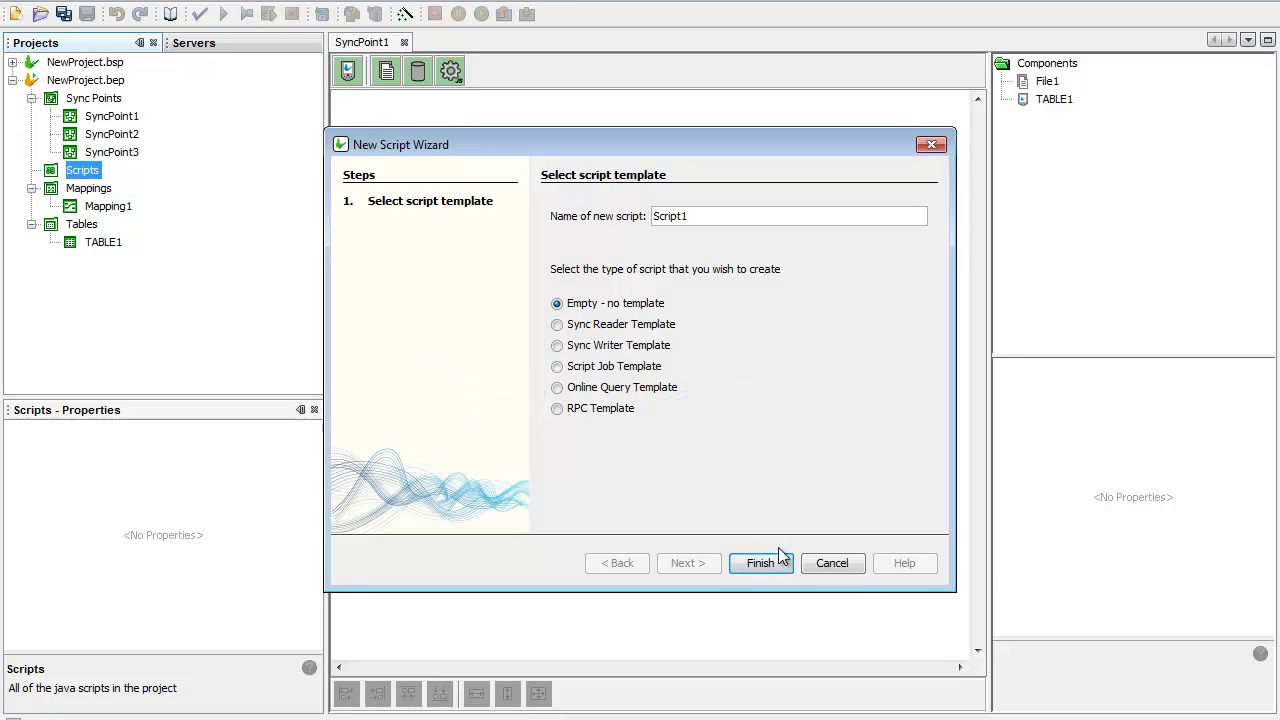
click(820, 560)
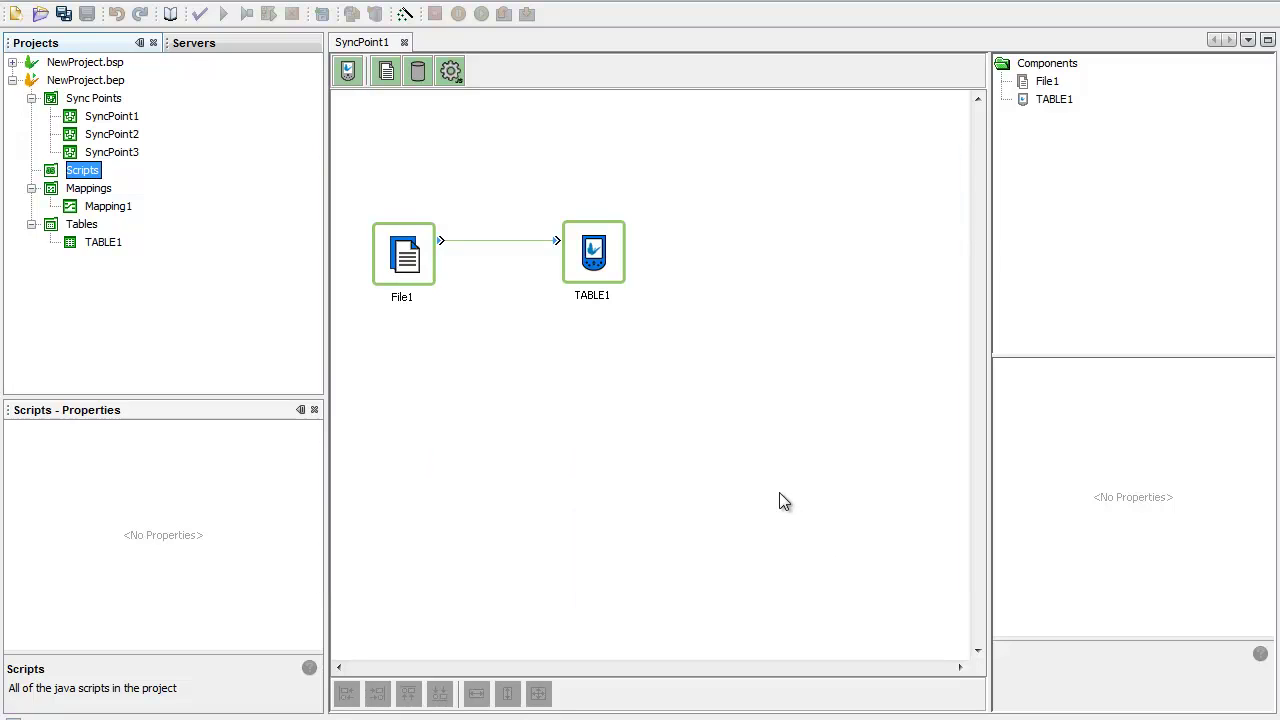
click(779, 502)
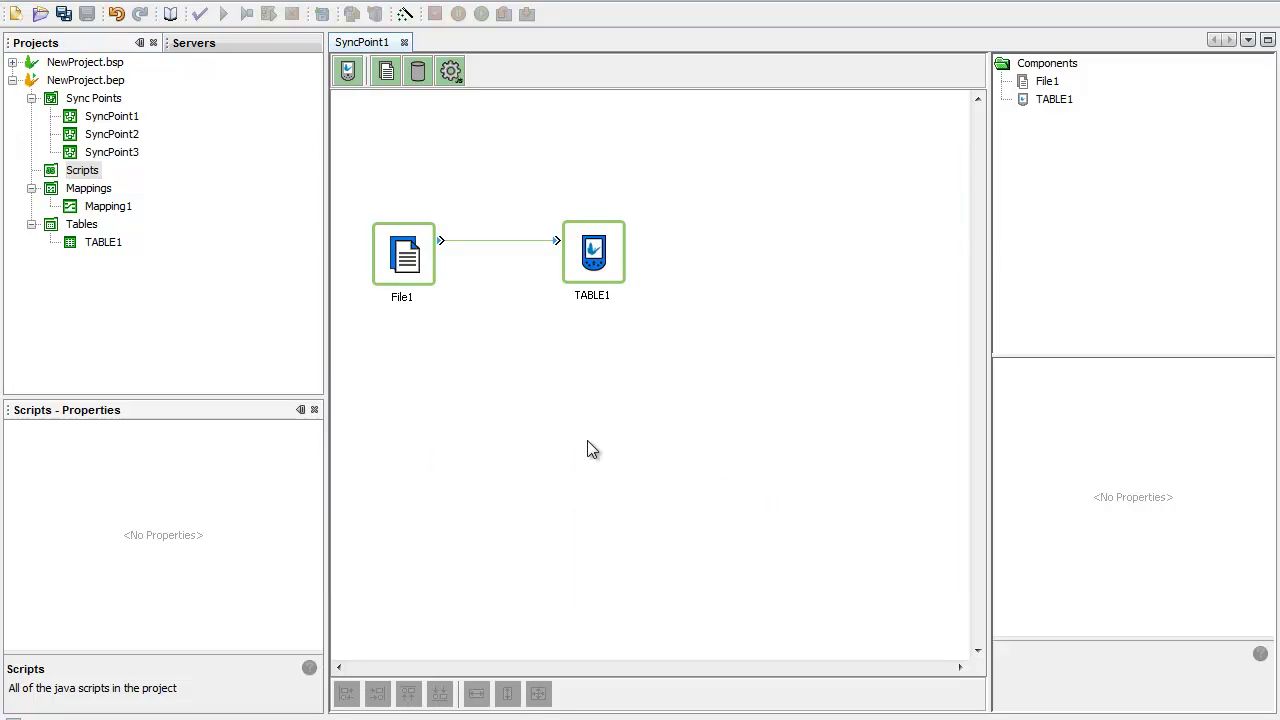
- Review Mapping1, create another mapping of the Query Mapping type and select TABLE1 as its table
double_click(103, 208)
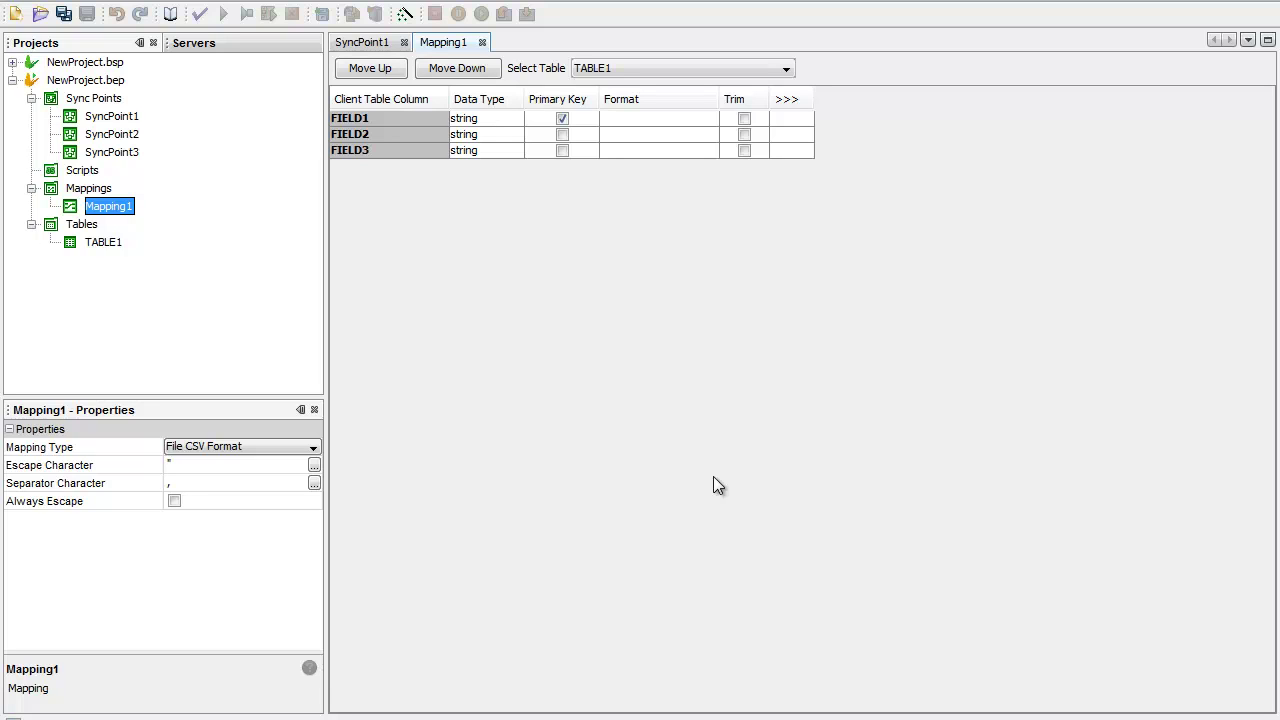
click(89, 188)
right_click(97, 191)
click(105, 203)
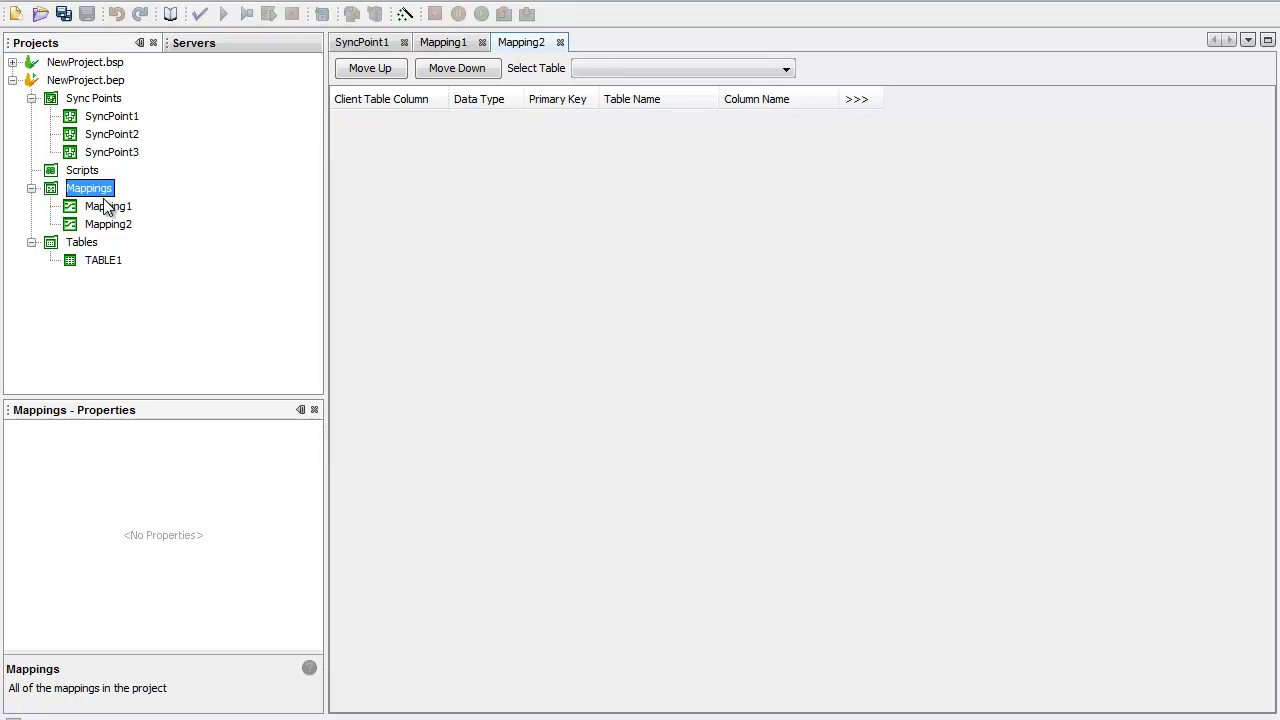
click(110, 225)
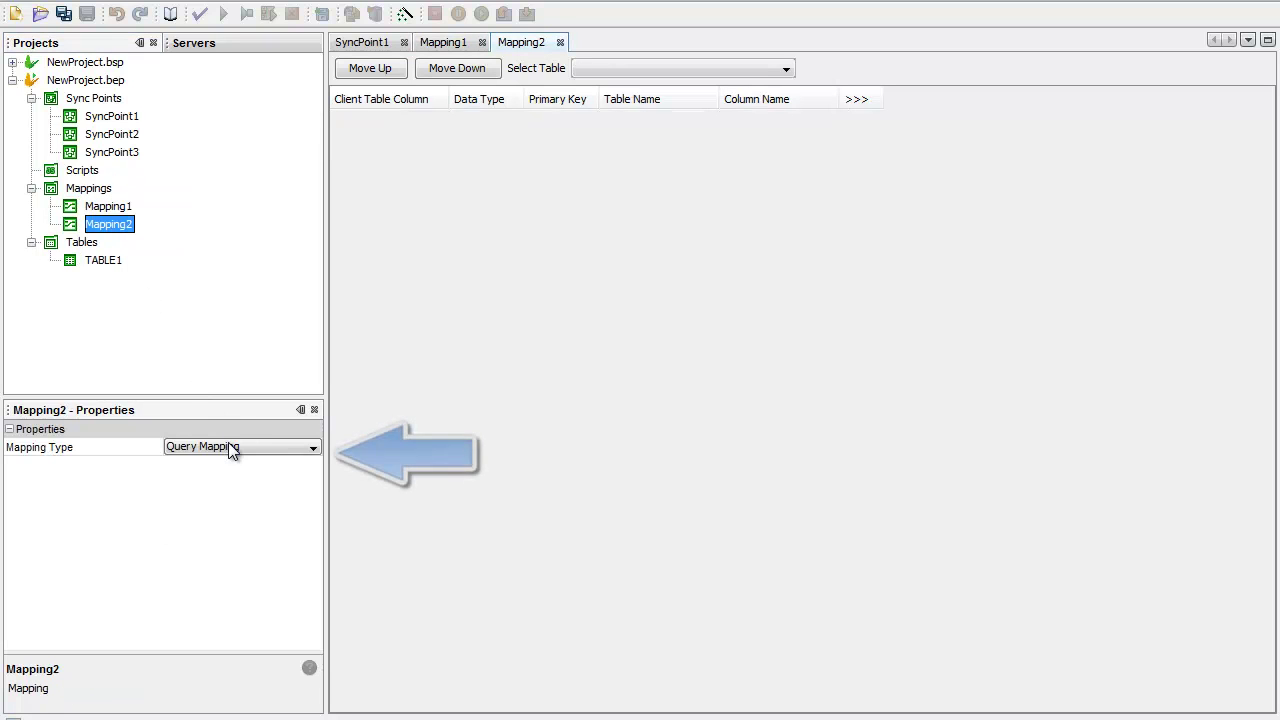
click(683, 70)
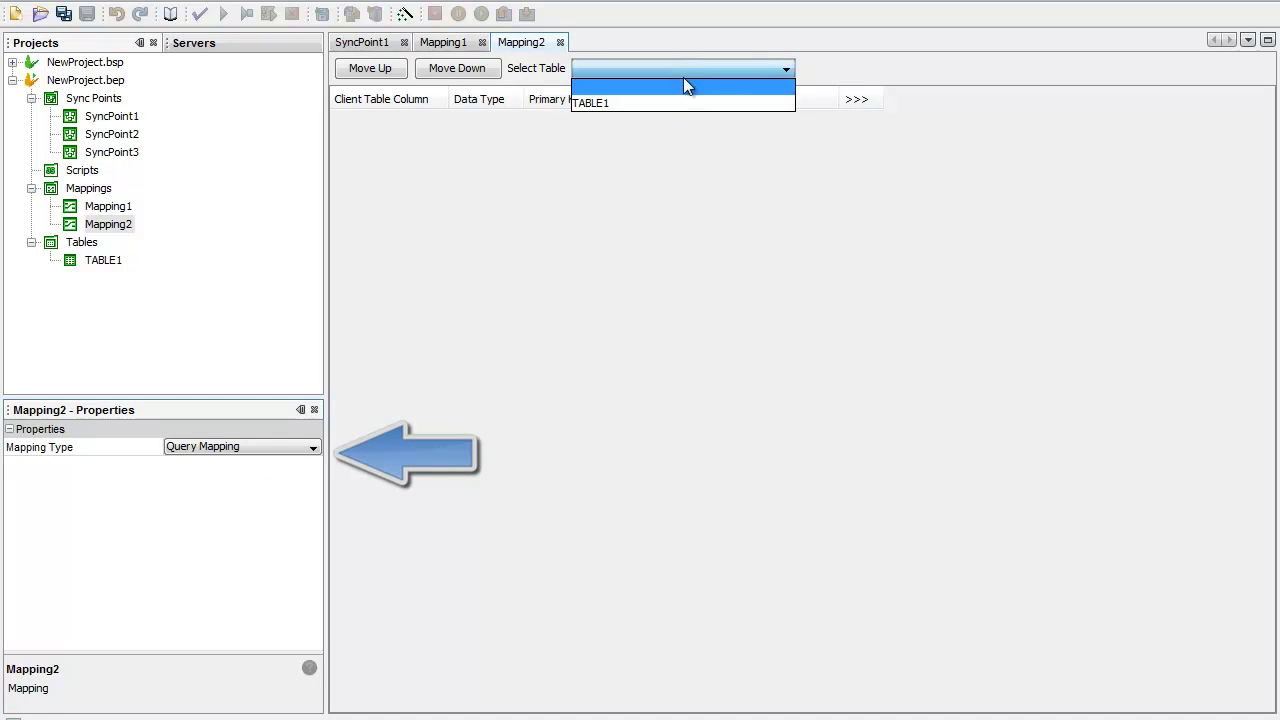
click(684, 104)
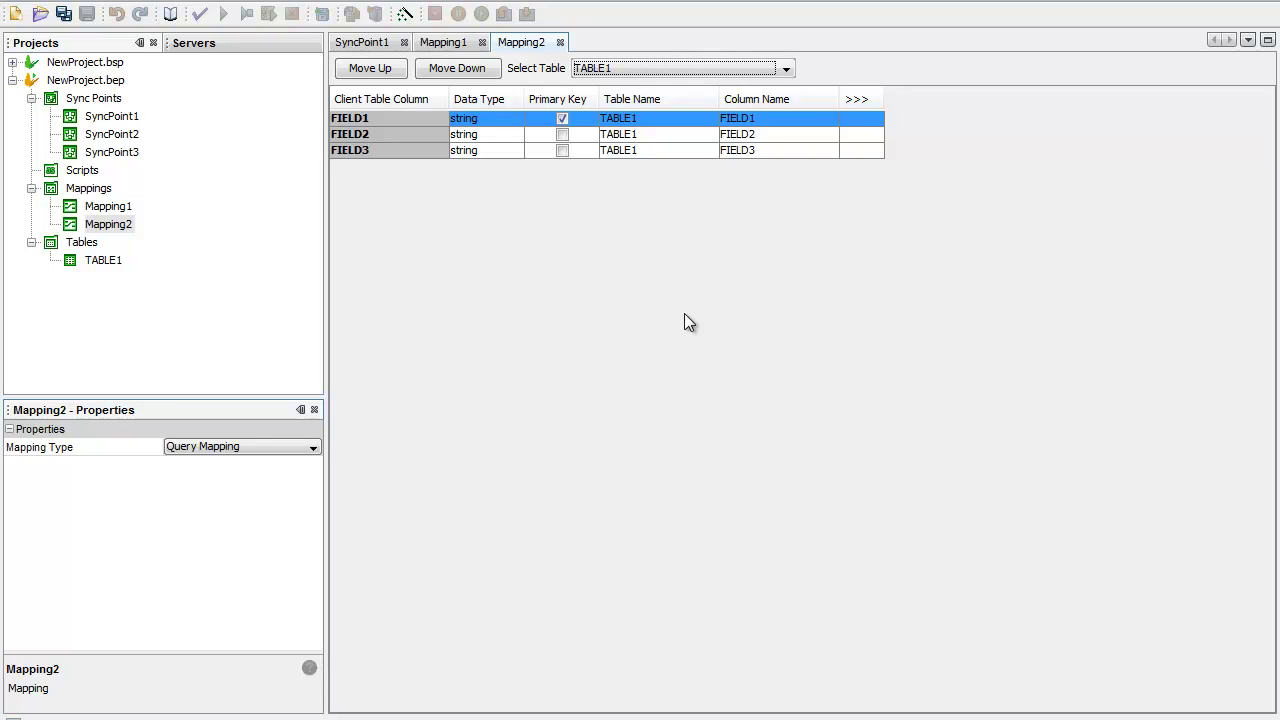
- Add a Database component to SyncPoint1 below the link between File1 and TABLE1
click(356, 43)
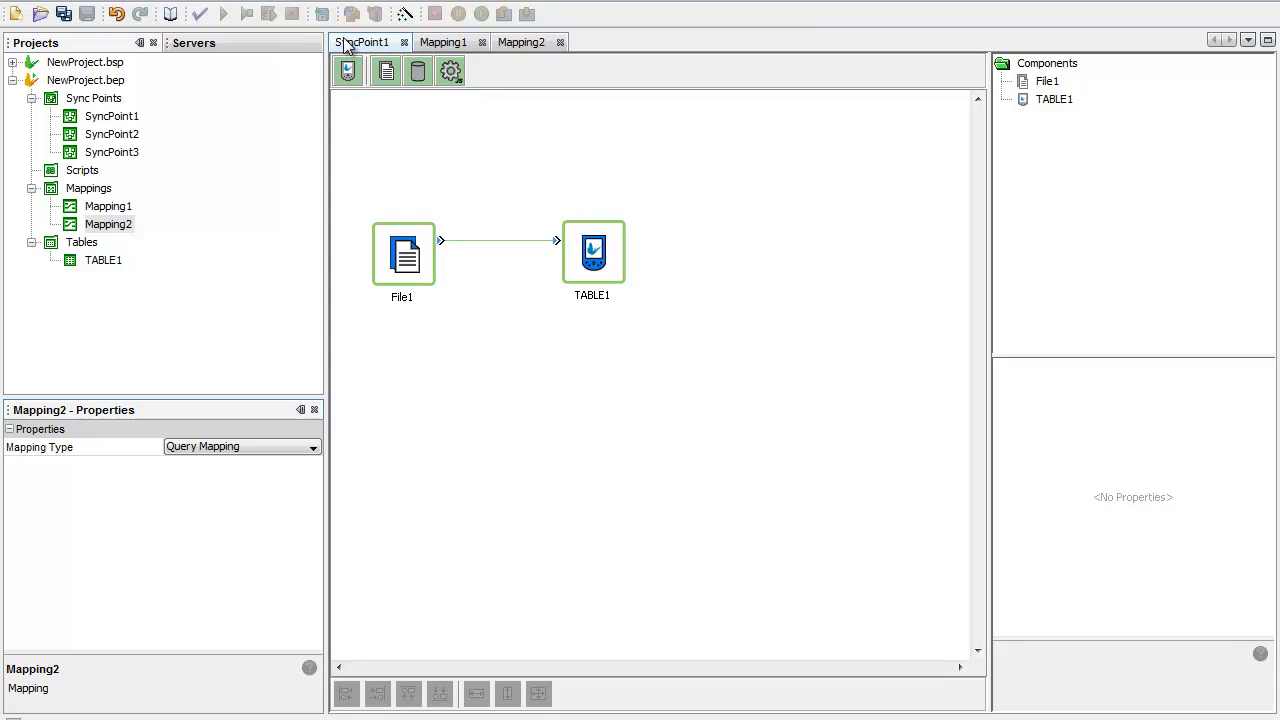
drag(418, 70, 477, 377)
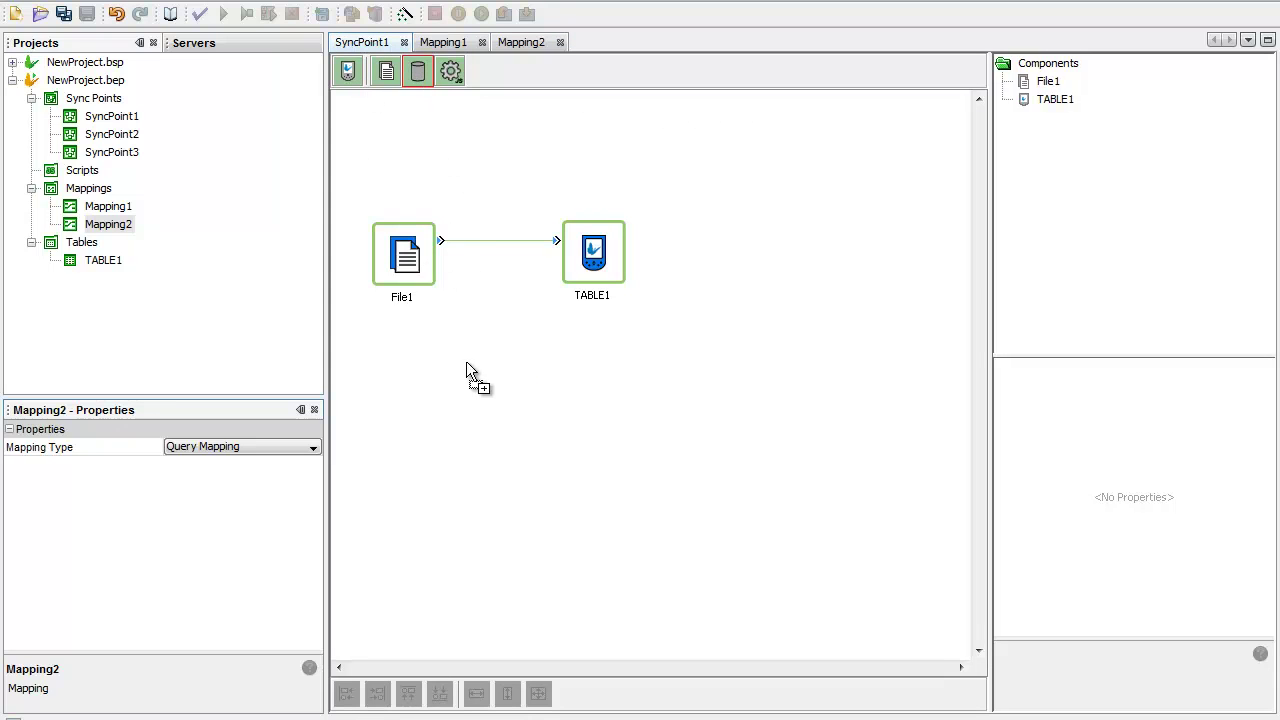
- Create a second table with two string columns and make its first column, FIELD1, a primary key that disallows nulls
click(82, 244)
right_click(90, 244)
click(137, 258)
right_click(431, 288)
click(449, 300)
right_click(488, 298)
click(520, 312)
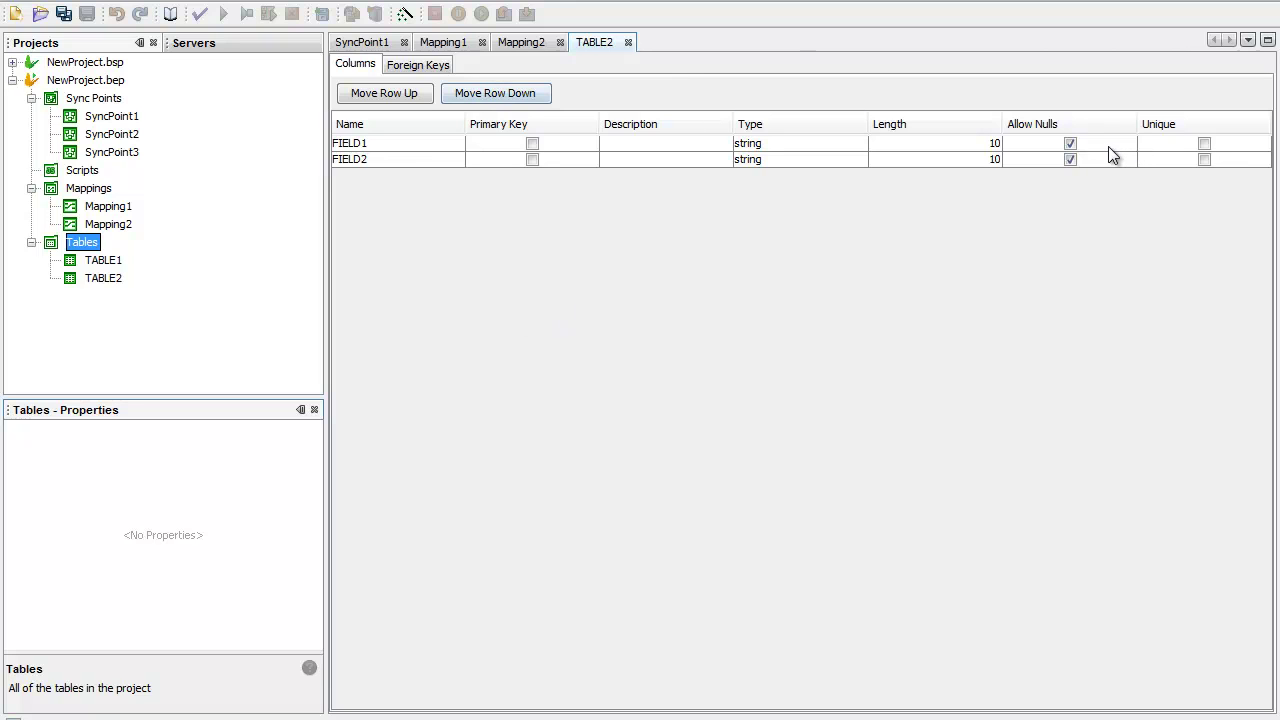
click(1070, 143)
click(532, 143)
- Add a client table component for TABLE2 beside Database1 in SyncPoint1 and link Database1 to it
click(535, 45)
click(376, 46)
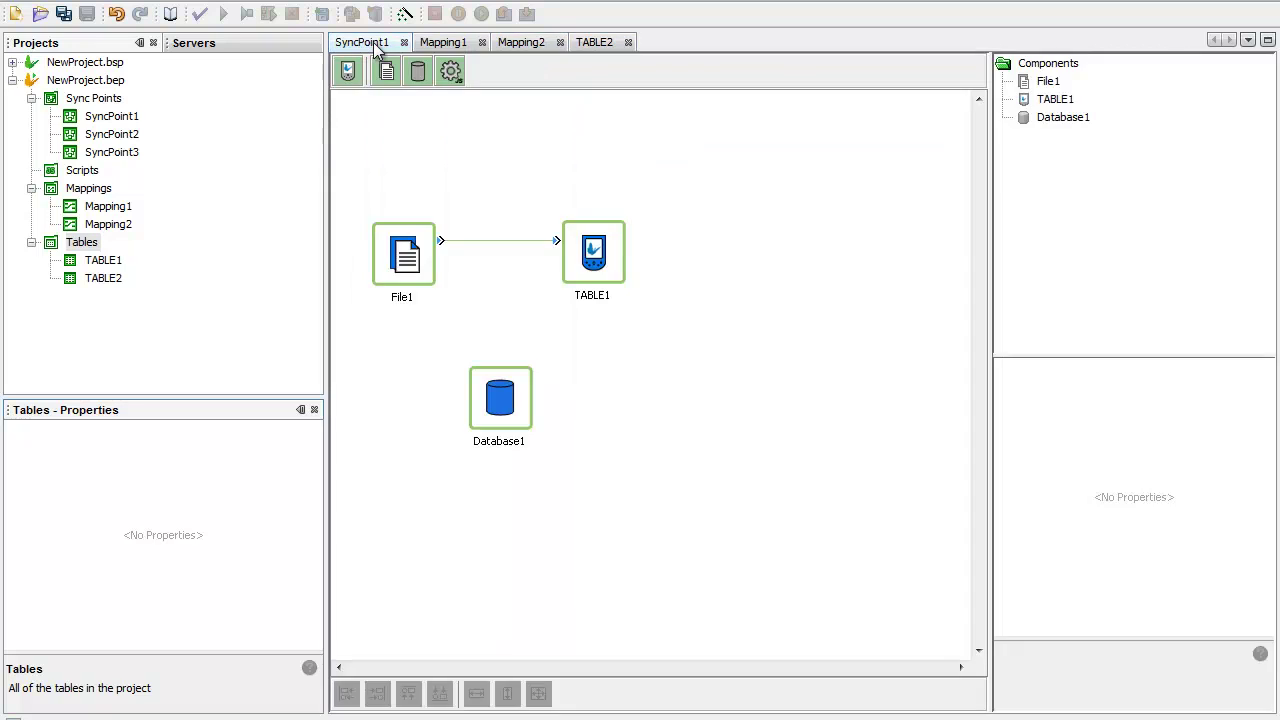
drag(352, 74, 645, 398)
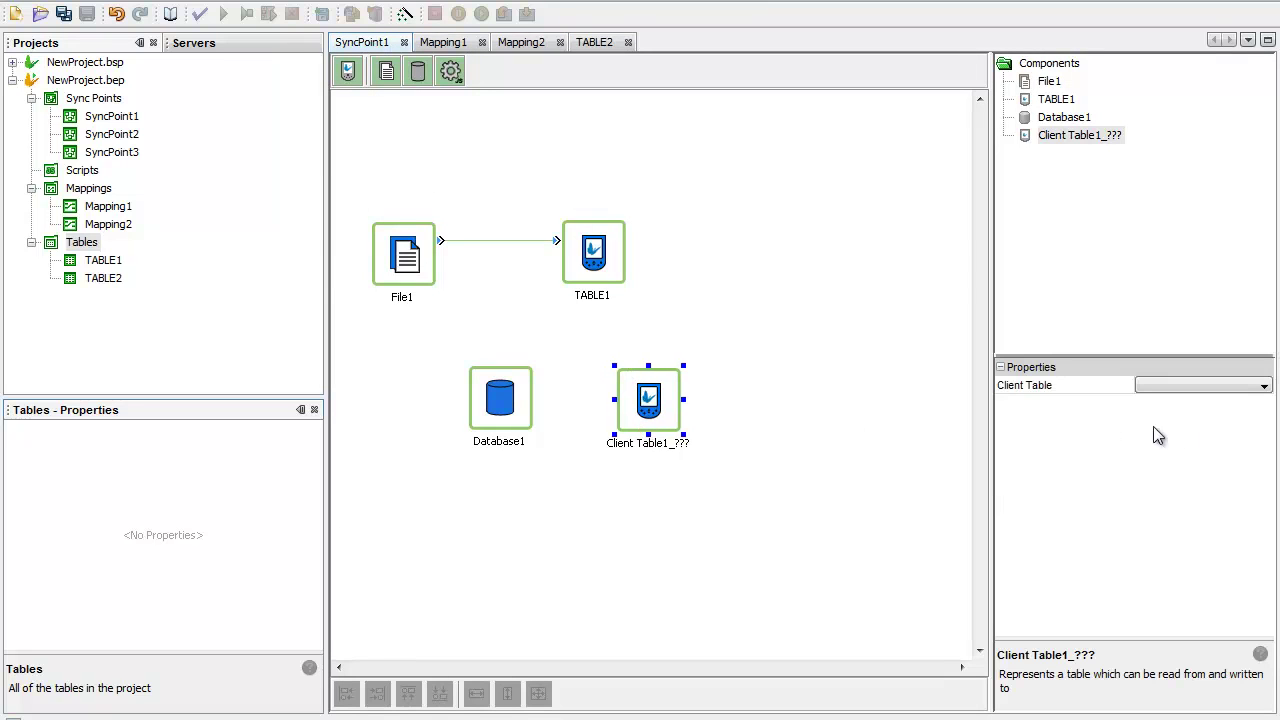
click(1240, 386)
click(1214, 438)
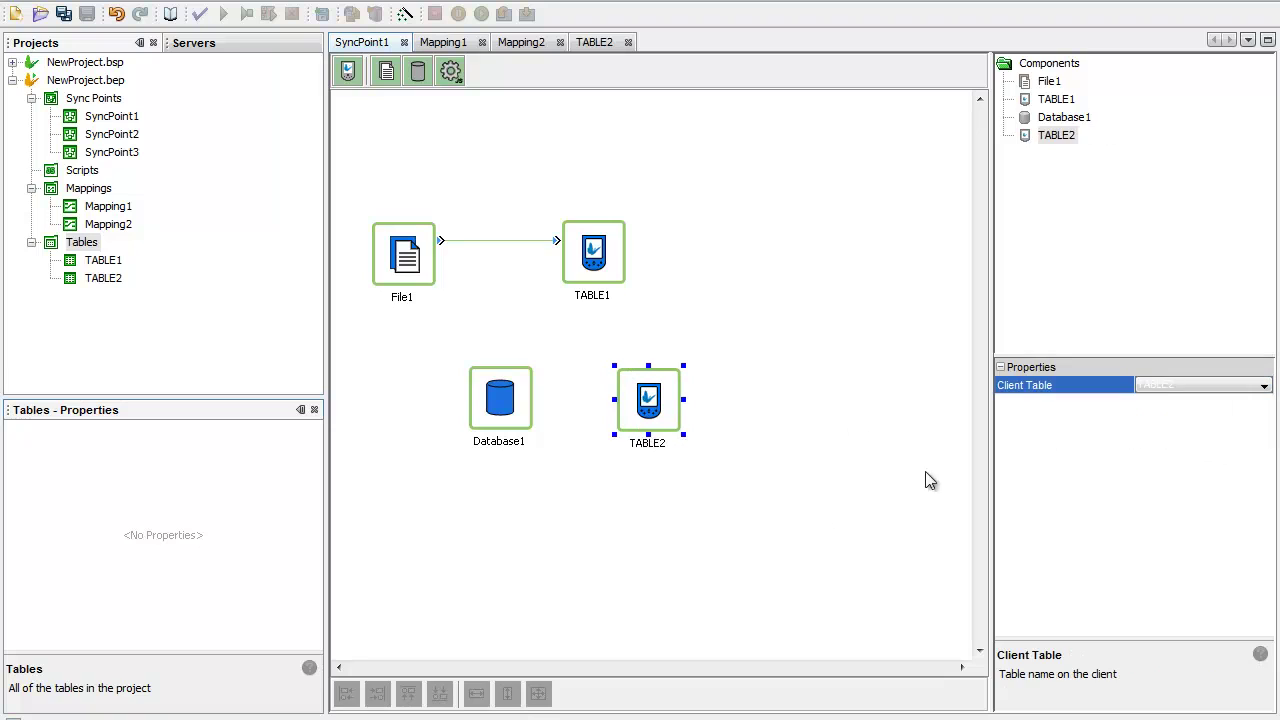
click(865, 492)
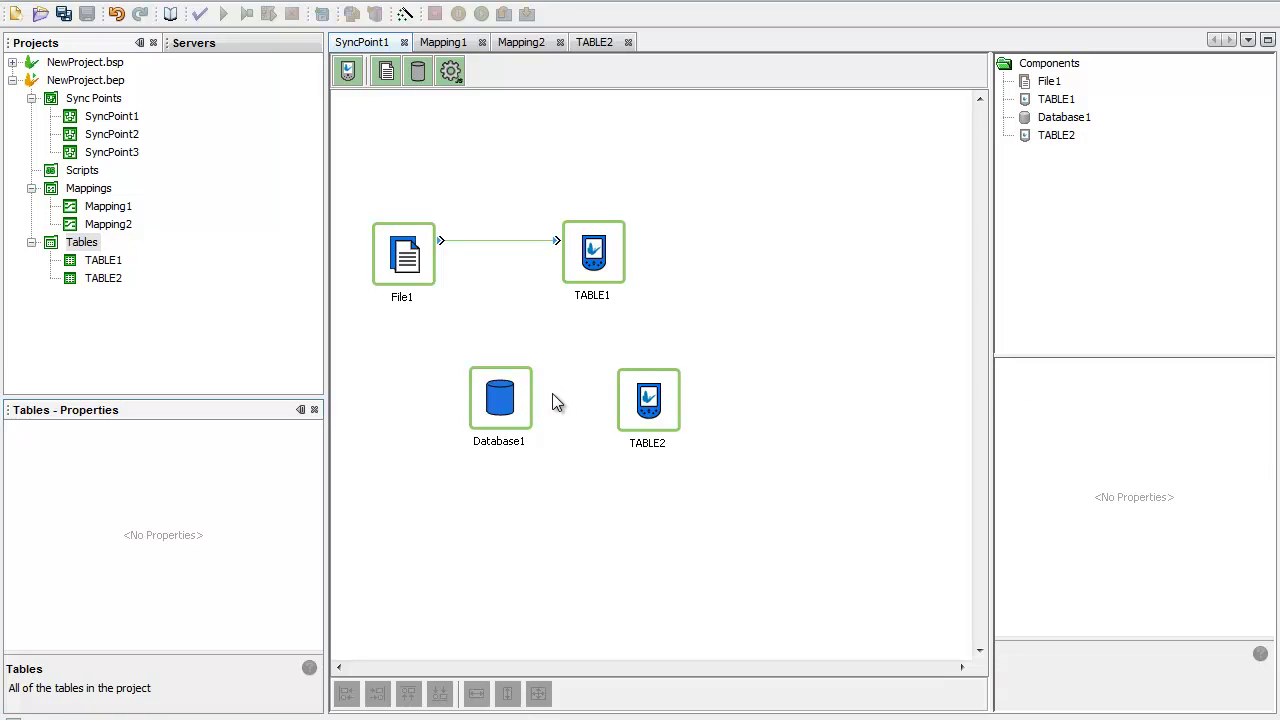
drag(535, 396, 649, 410)
click(624, 400)
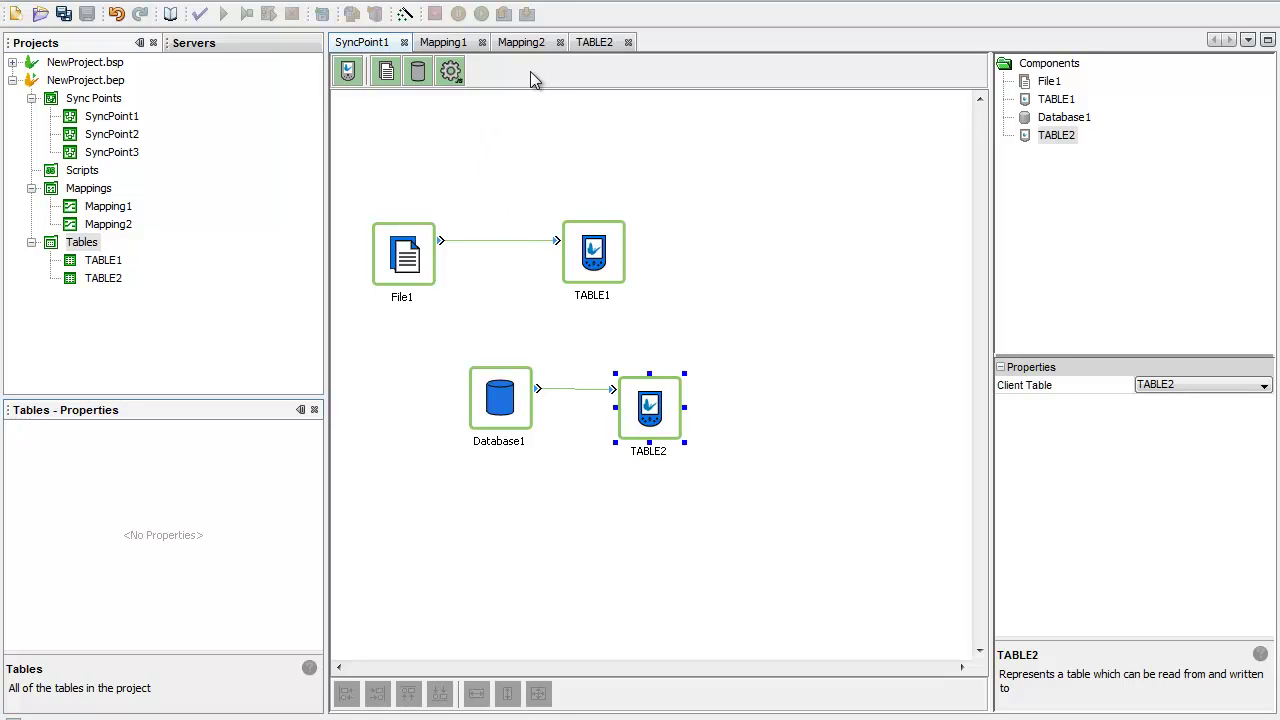
- Review the column definitions of TABLE2 and return to SyncPoint1
double_click(587, 44)
double_click(306, 43)
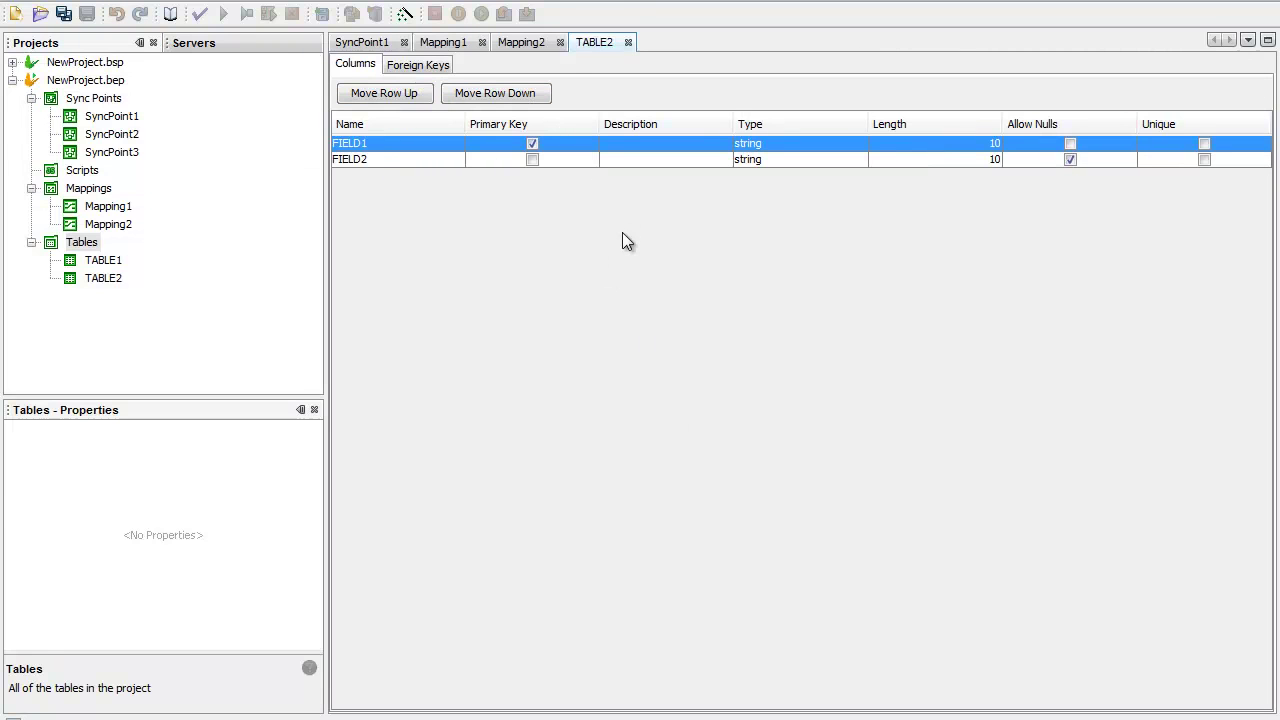
click(390, 48)
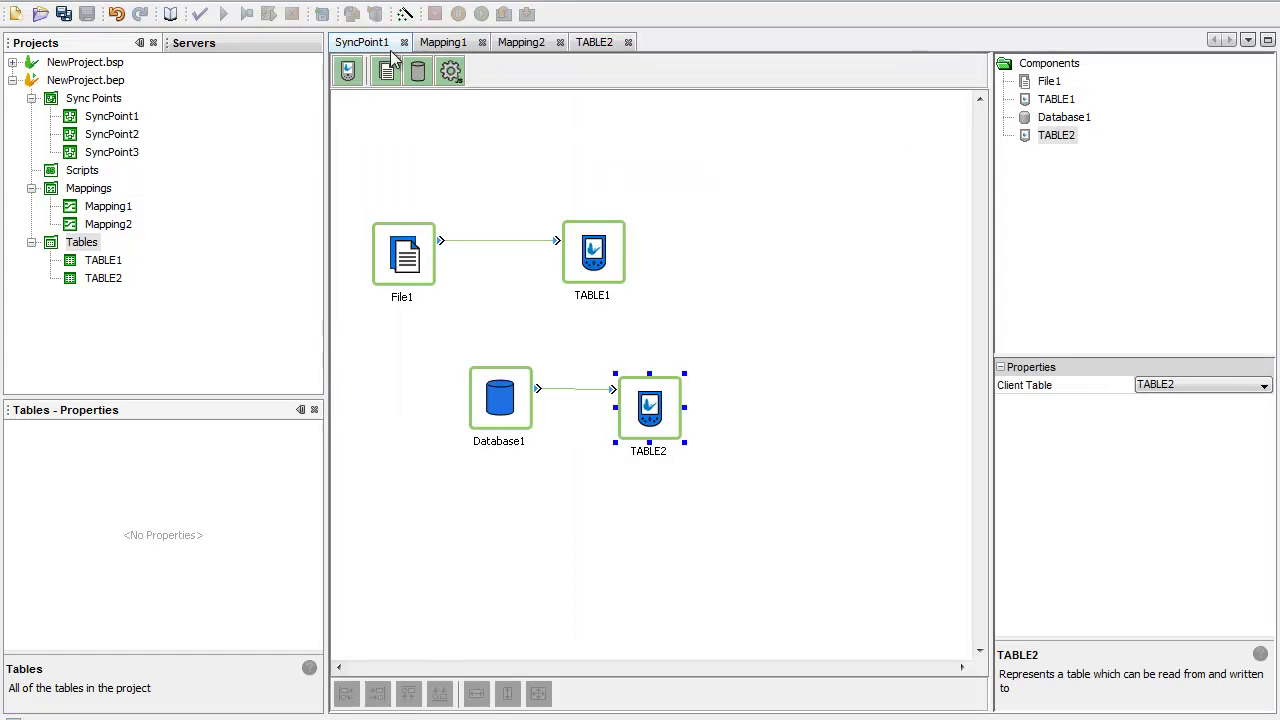
- Try adding a set to Database1 with TABLE2 as the client table and a mapping, then discard it
click(493, 403)
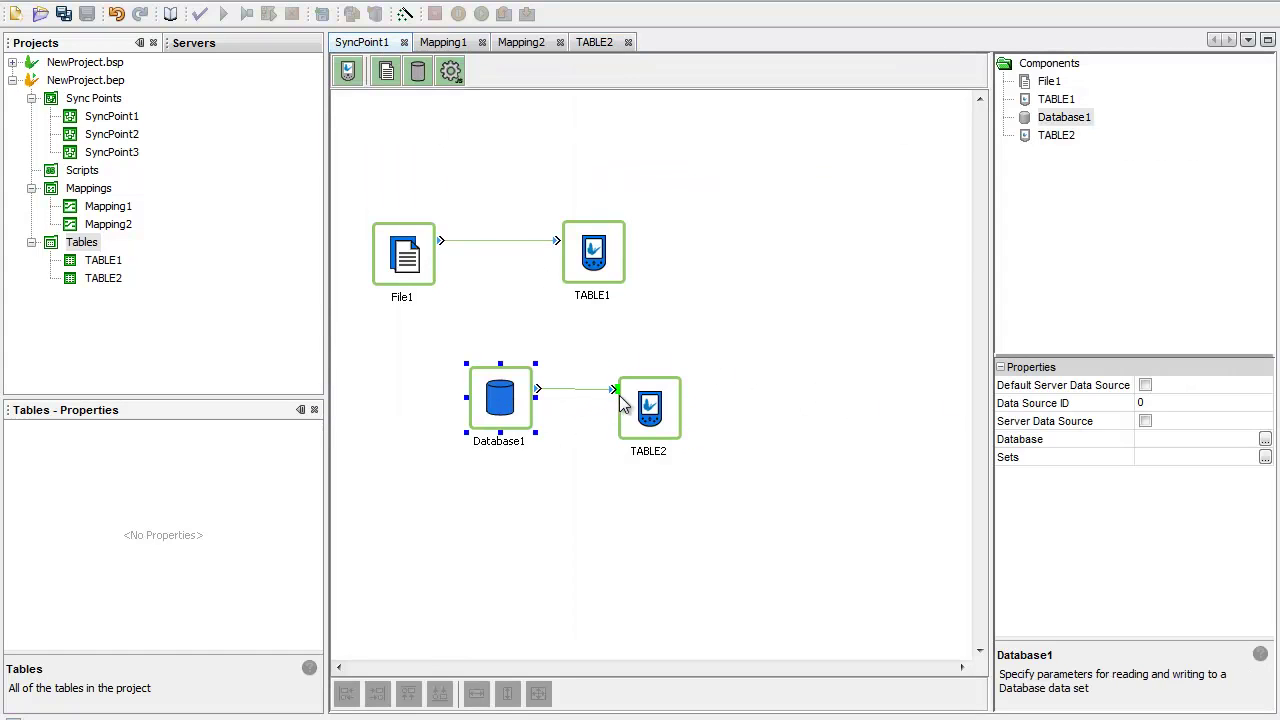
click(1265, 457)
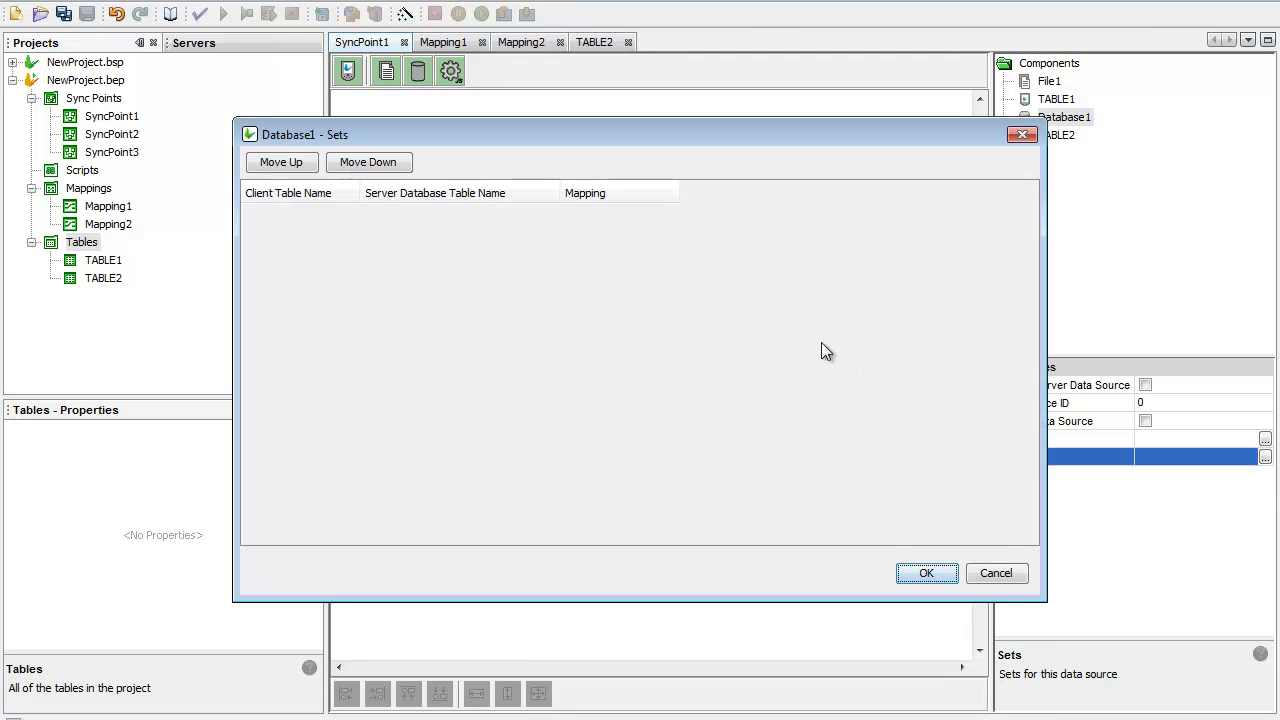
right_click(550, 303)
click(554, 306)
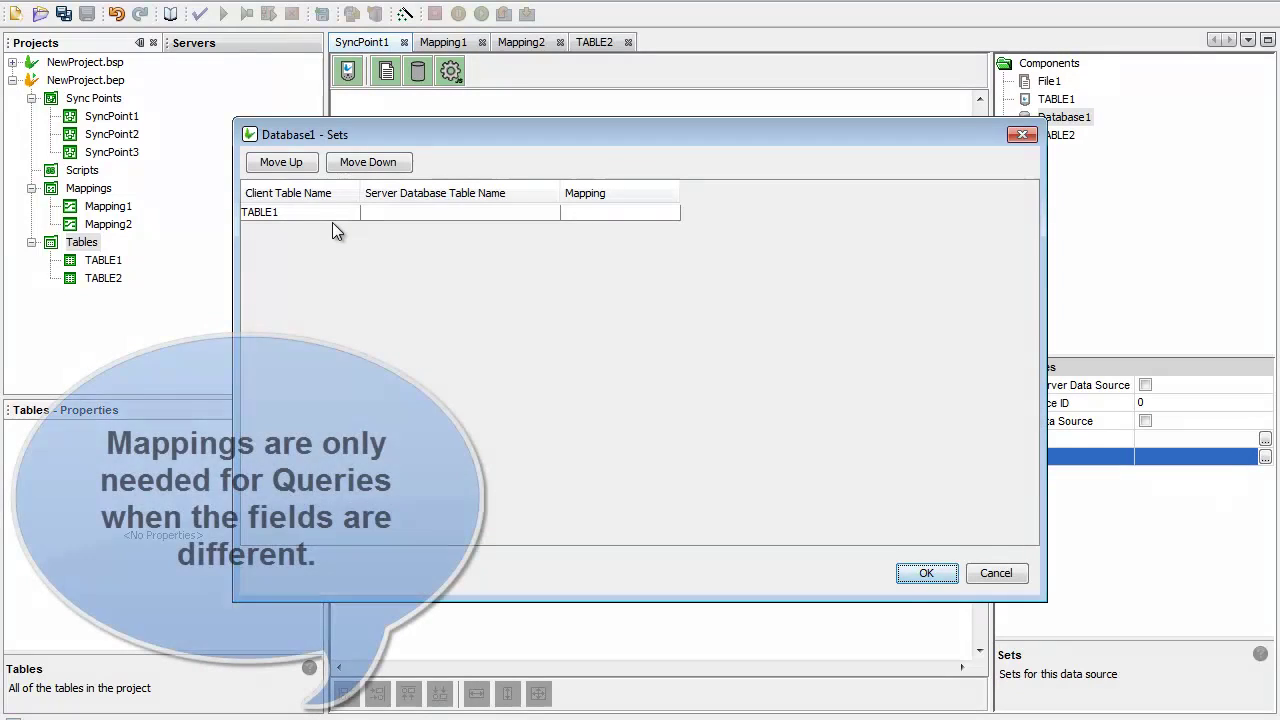
click(331, 212)
click(328, 243)
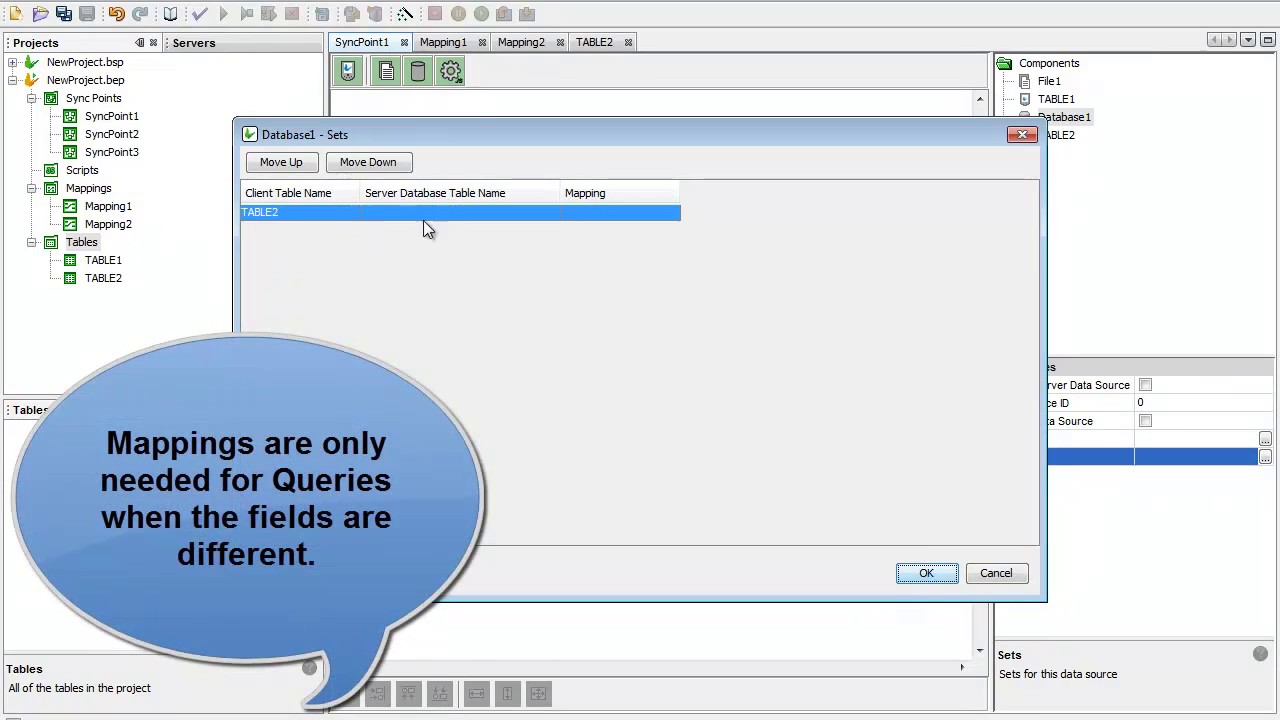
click(618, 214)
click(627, 246)
click(1000, 573)
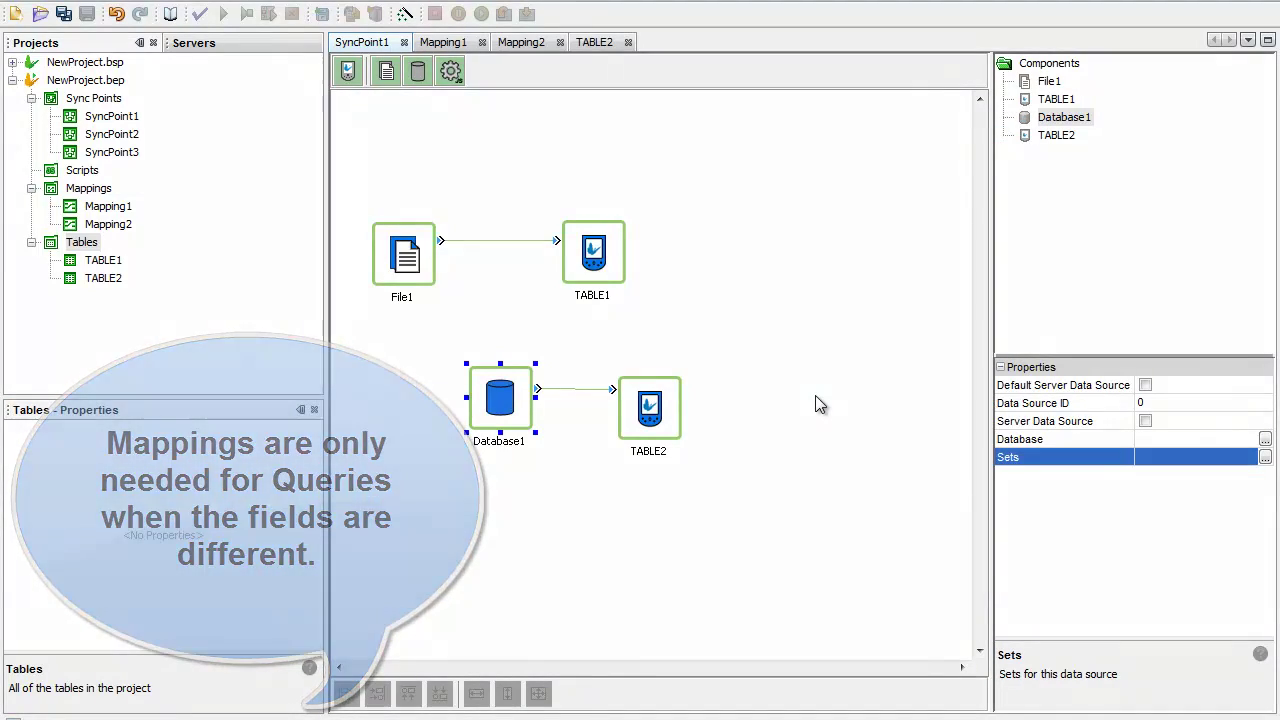
- Examine the table and column assignments in Mapping2, then view the sets of Database1 in SyncPoint1 without changing them
click(518, 43)
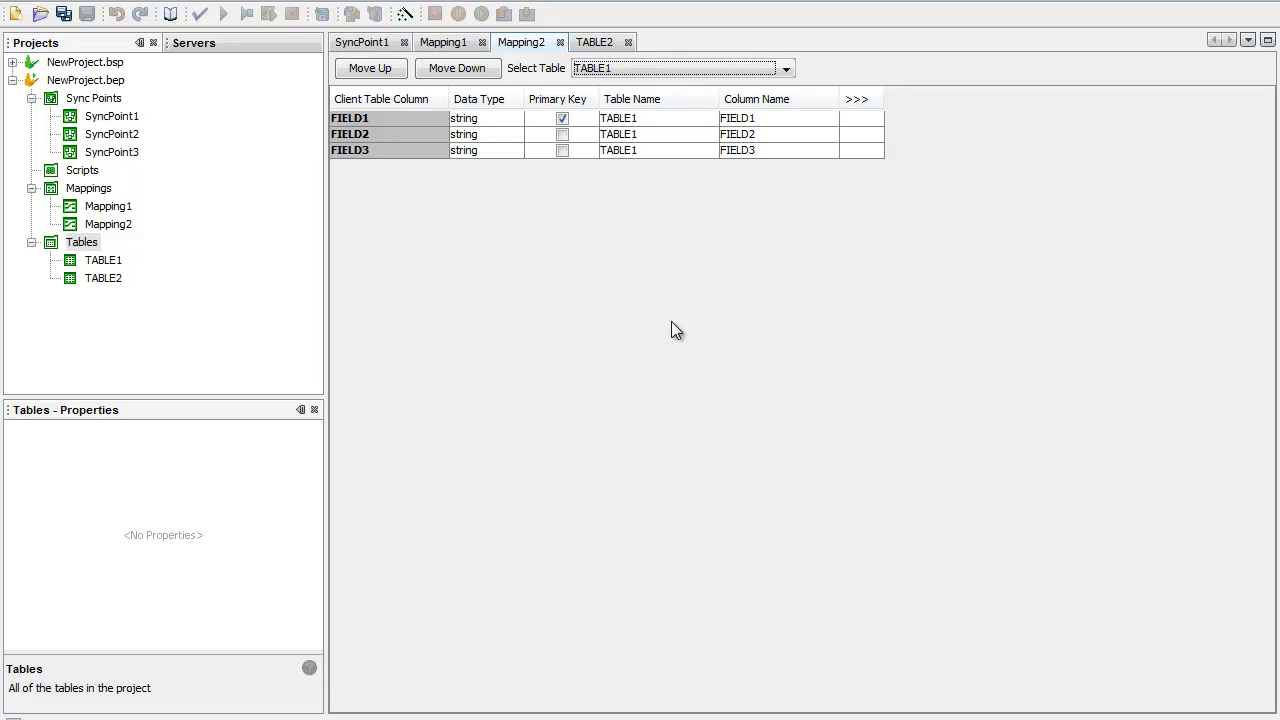
click(362, 43)
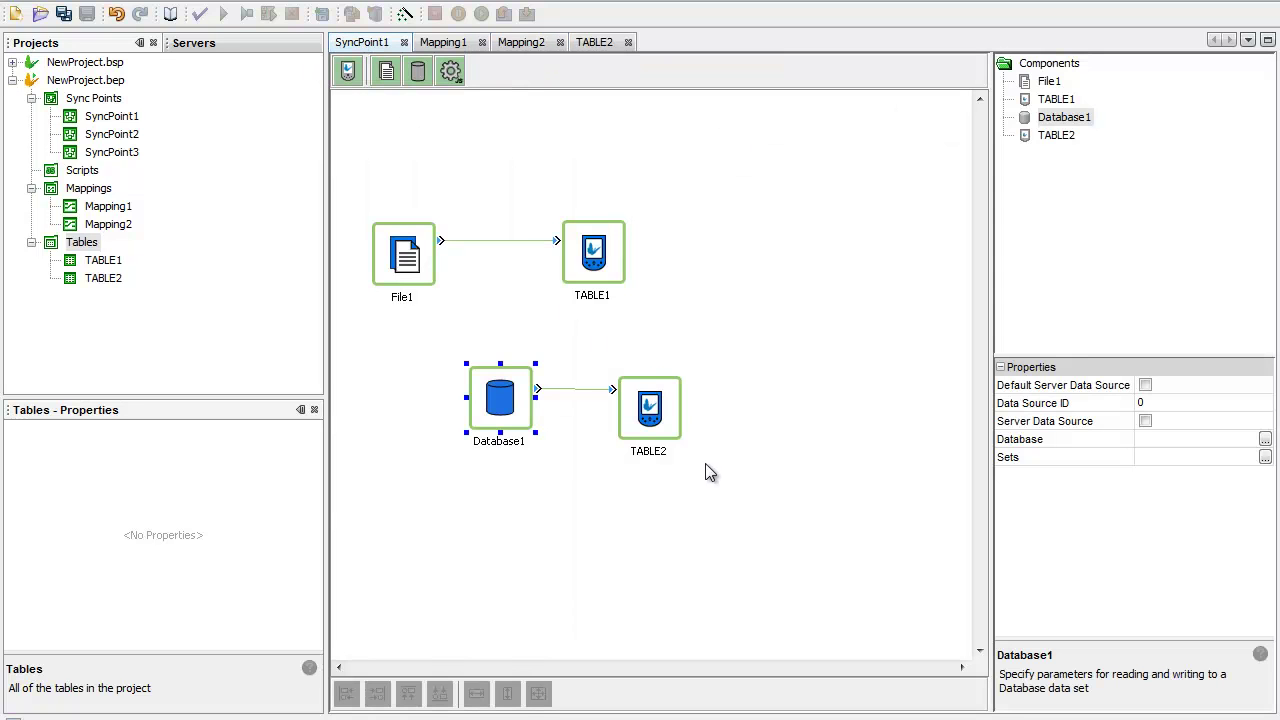
click(1265, 457)
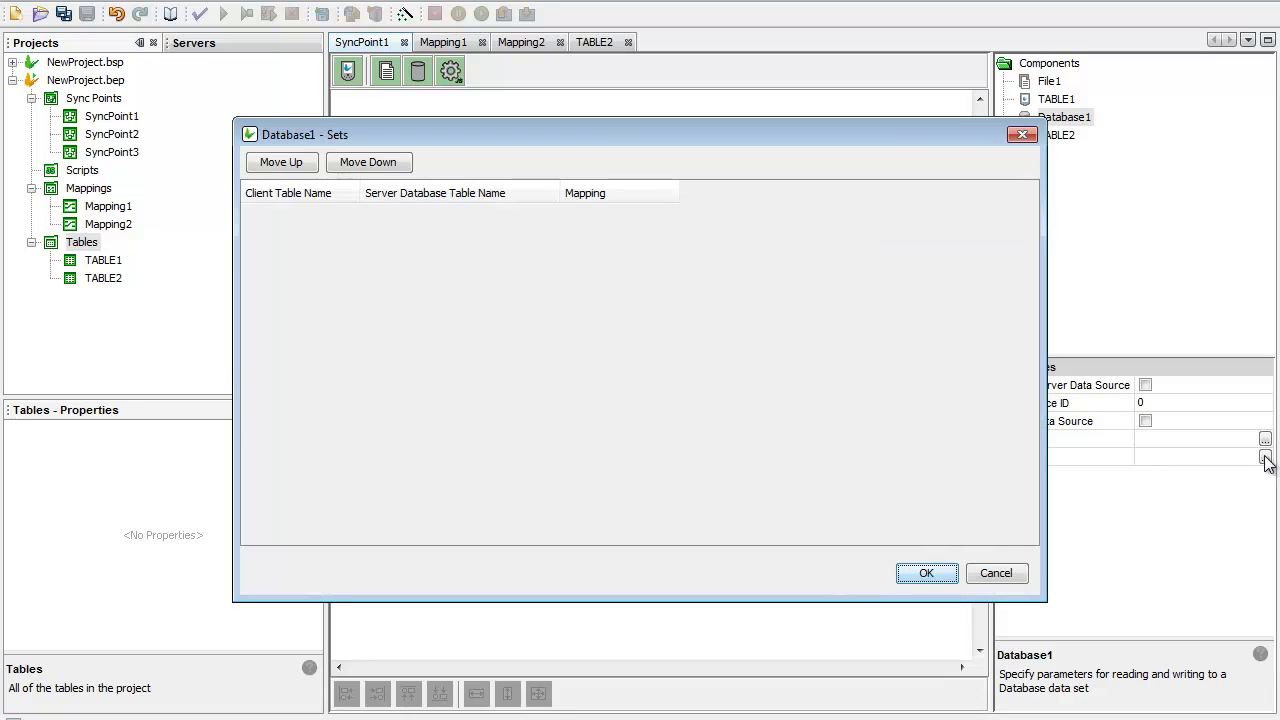
click(994, 572)
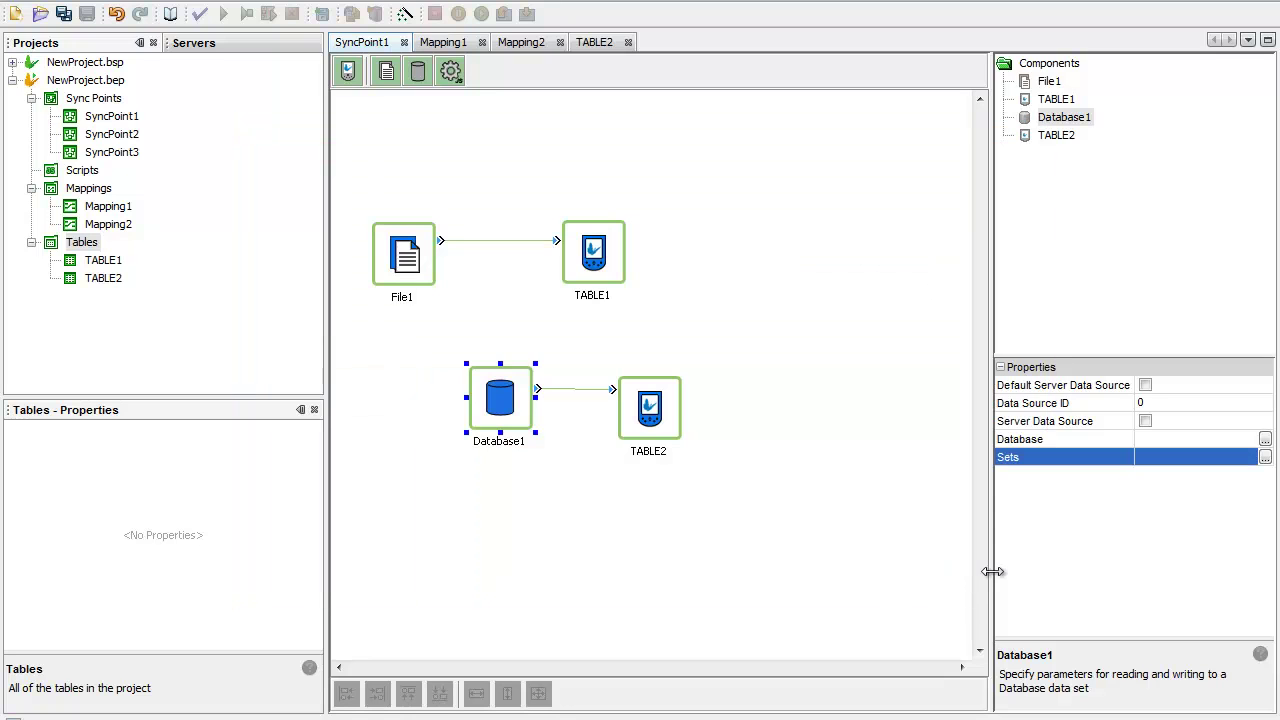
click(838, 522)
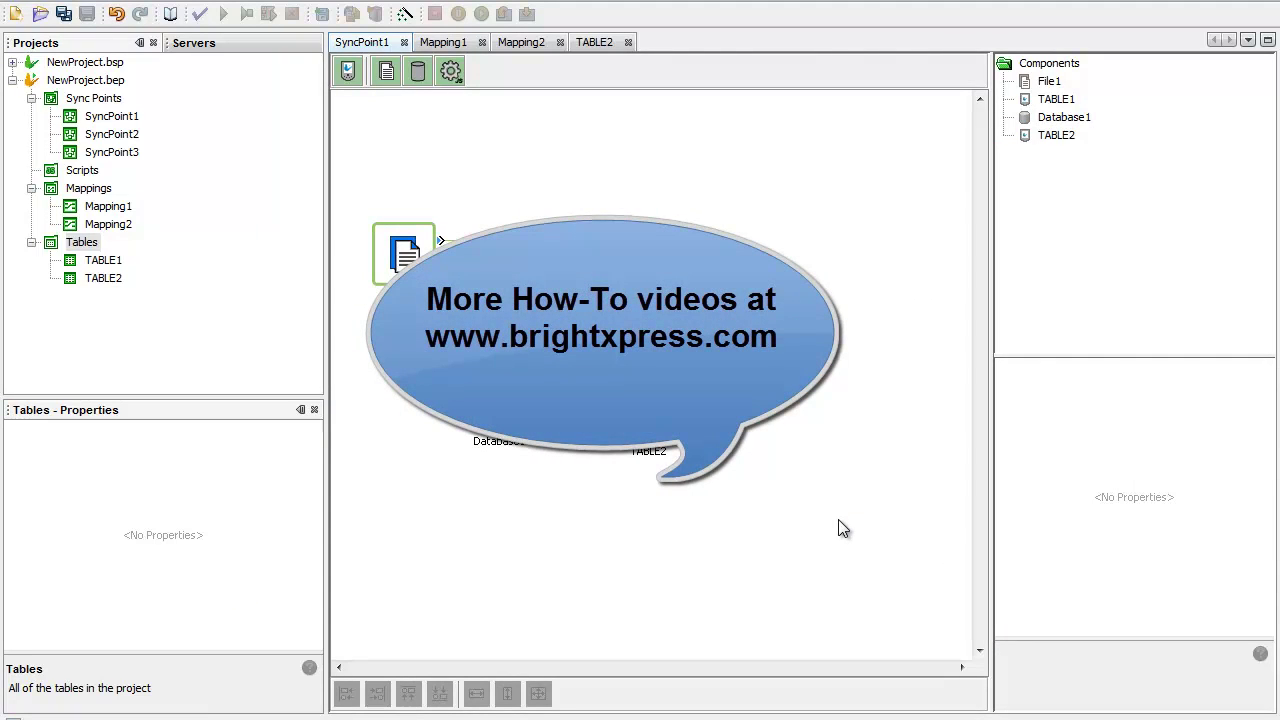